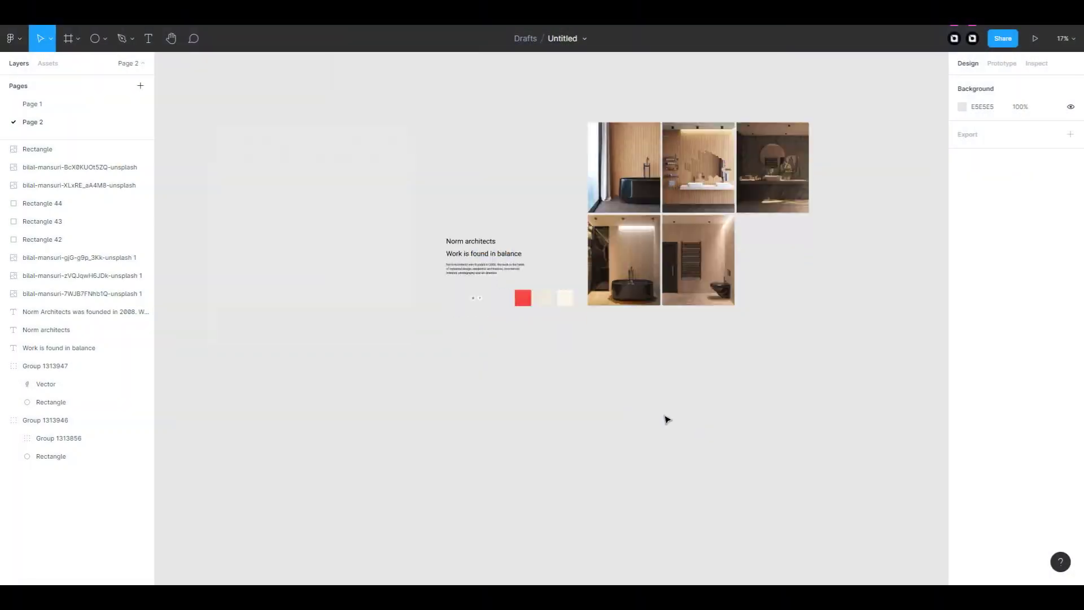
Draw a new frame below the Norm Architects hero layout with the Frame tool.
key("f")
left_click_drag(551, 371, 577, 405)
Resize the new frame to 1920 × 1750.
left_click_drag(608, 444, 614, 445)
left_click(996, 150)
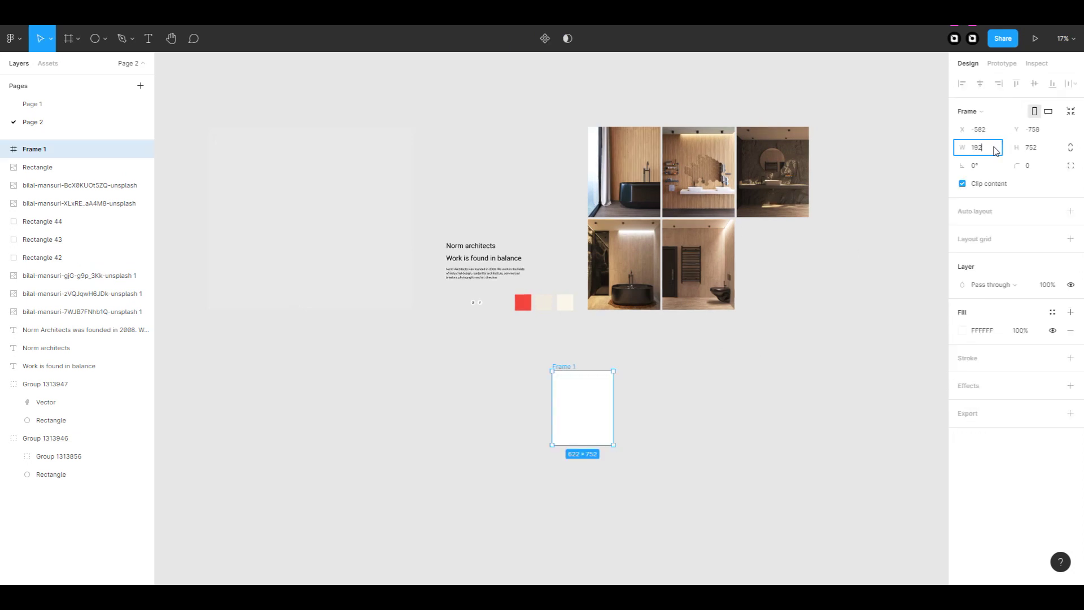
type("0")
key("Tab")
key("Return")
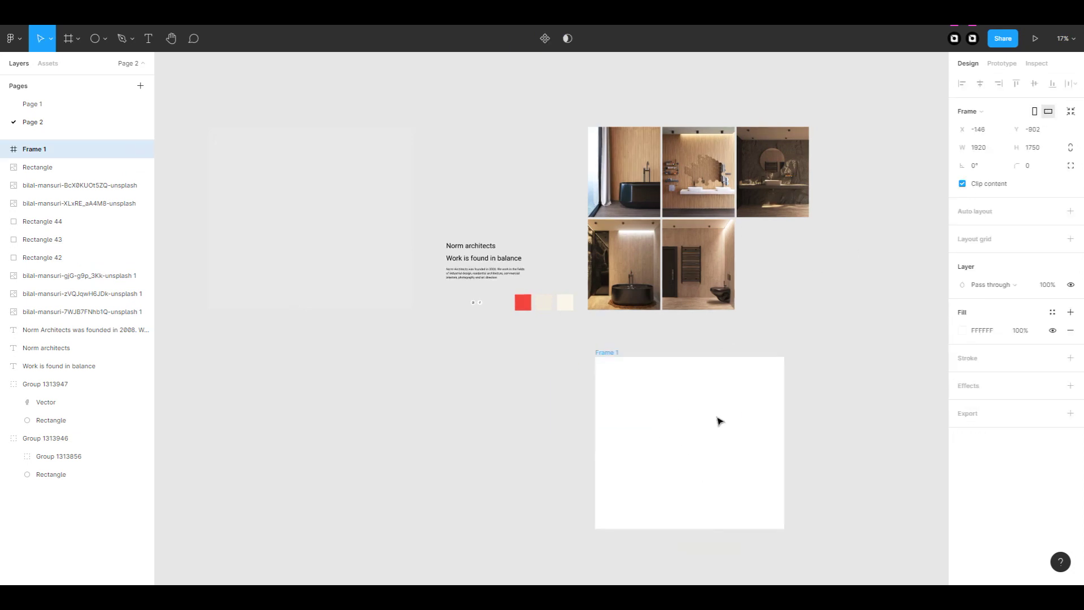
scroll(717, 422, "up", 5)
scroll(773, 429, "down", 1)
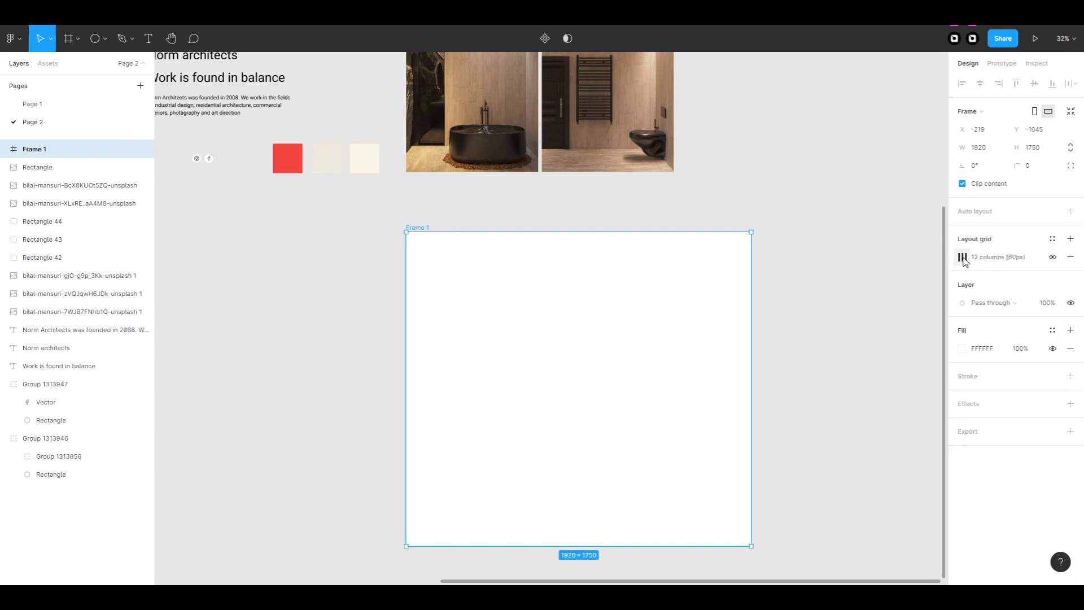
Add a 12-column layout grid coloured FF4040 at 10% opacity.
left_click(962, 258)
left_click(871, 303)
left_click(729, 364)
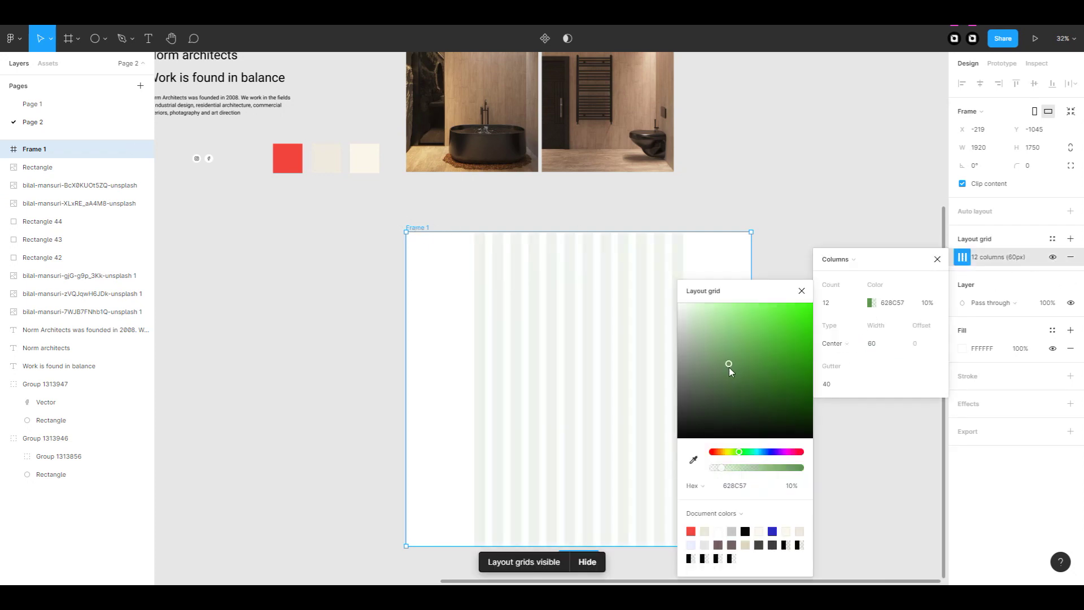
left_click(803, 291)
left_click(770, 307)
scroll(647, 322, "up", 3)
scroll(341, 292, "down", 1)
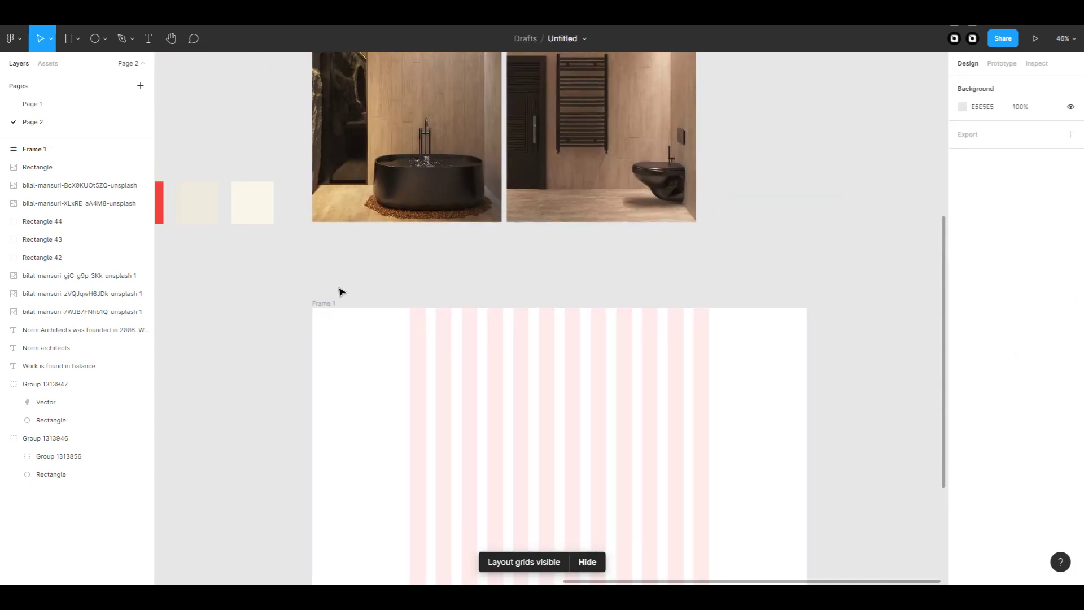
scroll(341, 292, "left", 2)
Give Frame 1 a beige fill colour.
left_click(654, 303)
left_click(983, 348)
key("ctrl+v")
key("Return")
left_click(756, 235)
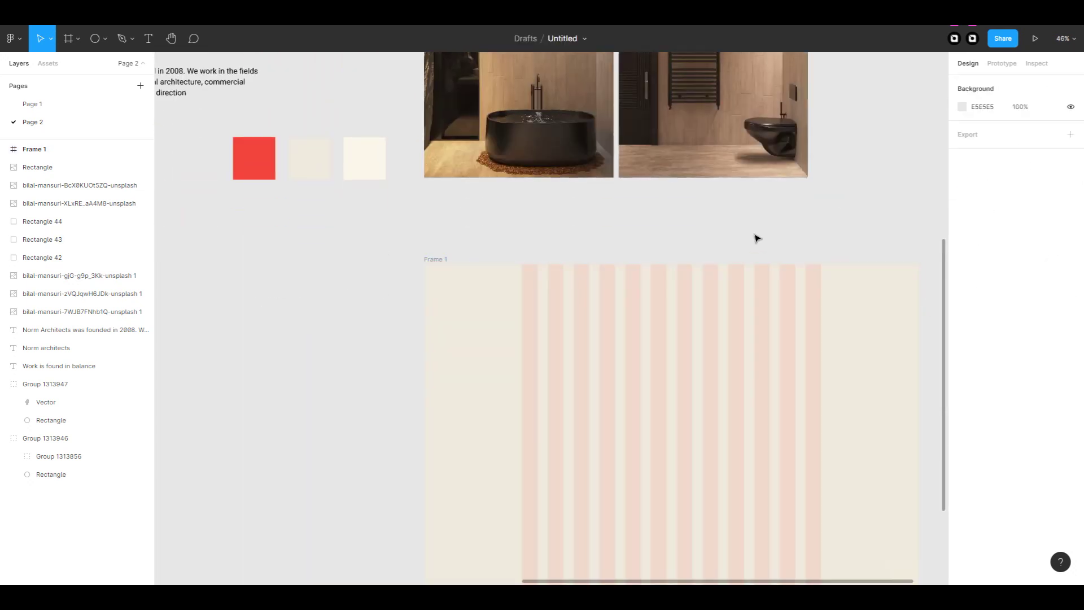
scroll(739, 237, "down", 2)
scroll(739, 237, "up", 1)
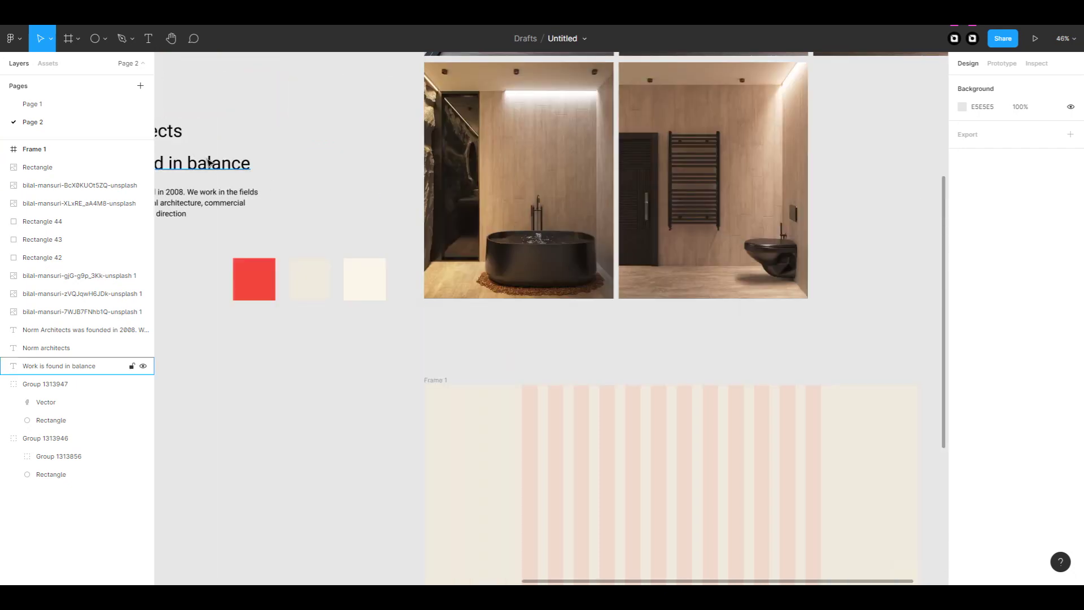
Move the 'Work is found in balance' heading into Frame 1.
left_click(207, 163)
key("ctrl+x")
left_click(693, 327)
key("ctrl+v")
key("ctrl+z")
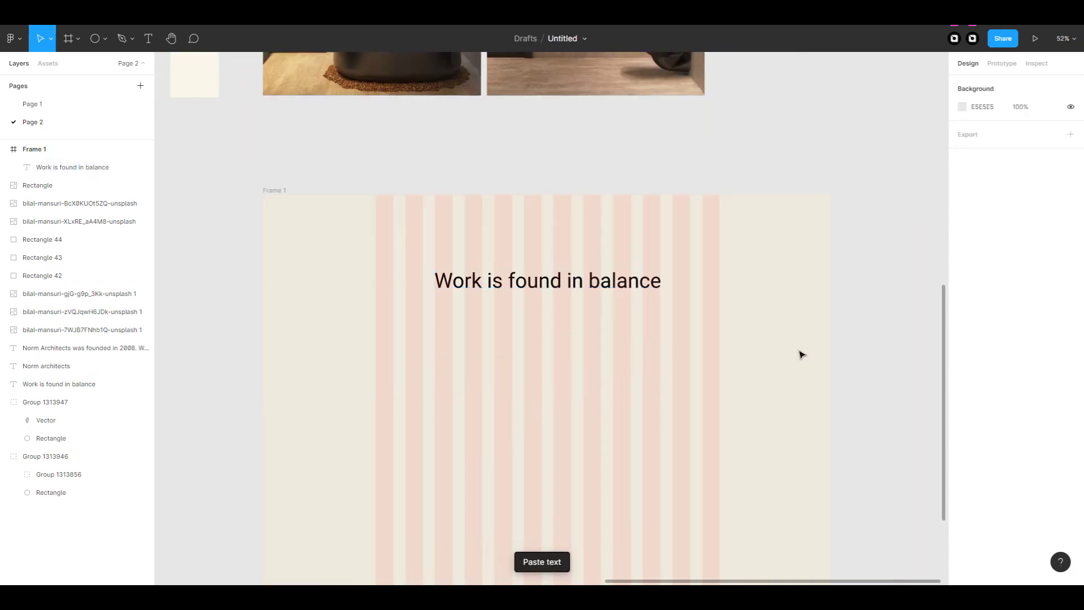
scroll(544, 389, "left", 3)
scroll(544, 390, "right", 1)
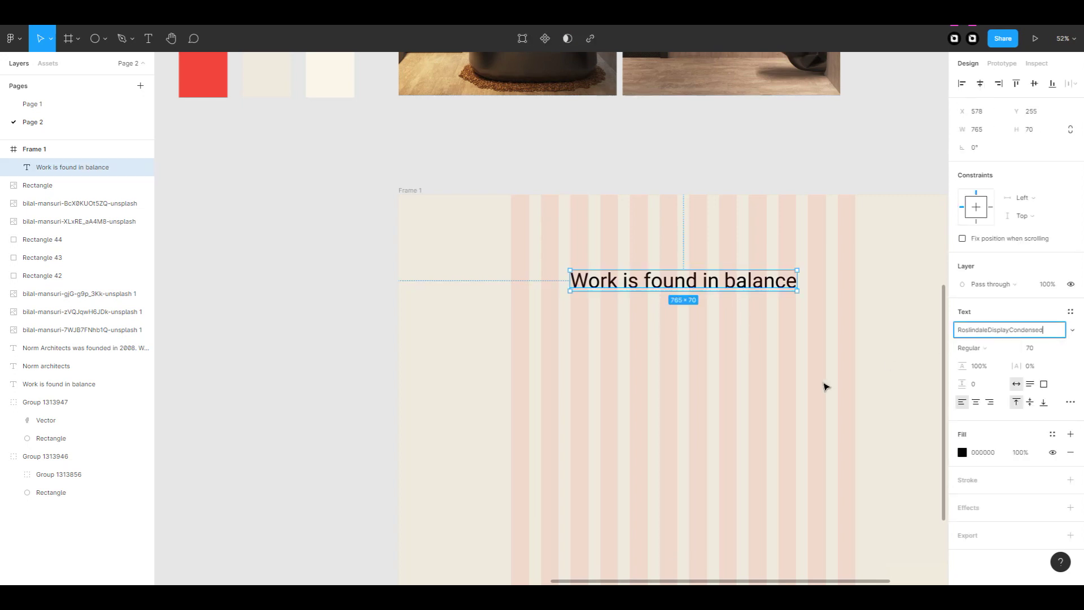
Set the heading to Roslindale Display Condensed Bold at size 170.
key("Return")
scroll(743, 361, "up", 5, "ctrl")
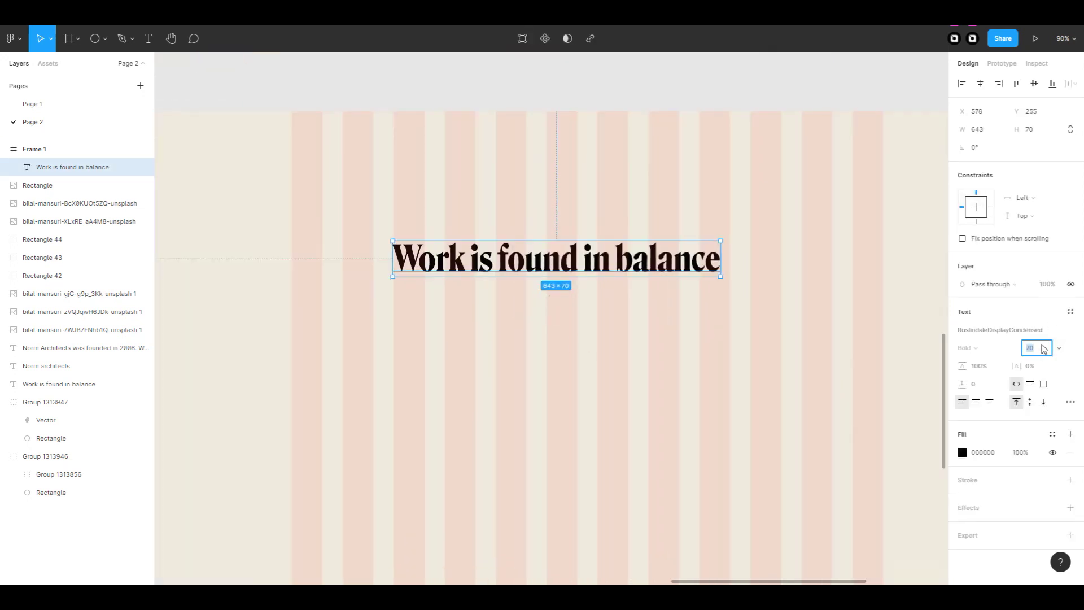
type("120")
key("Return")
scroll(683, 369, "down", 5, "ctrl")
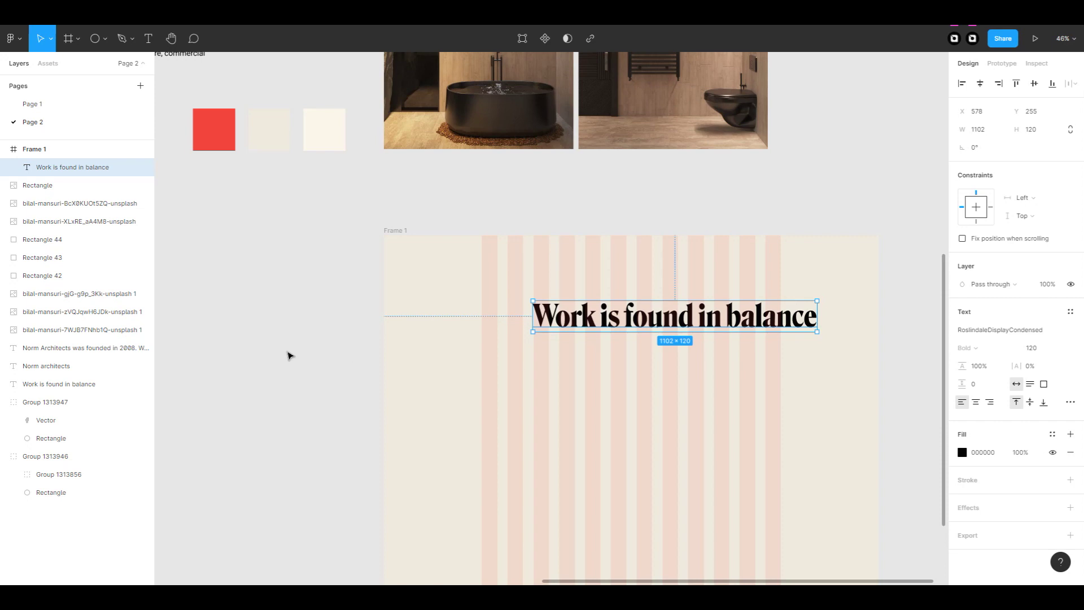
type("0")
key("Return")
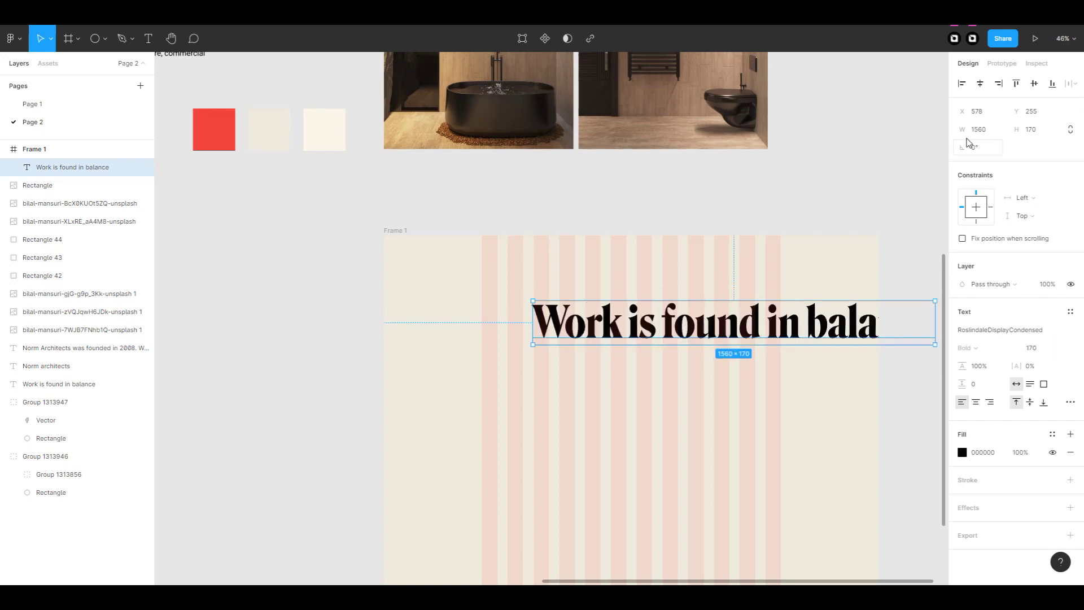
Make the heading uppercase, centre-aligned, and narrow enough to wrap onto two lines.
left_click(1070, 402)
left_click(910, 511)
left_click(976, 402)
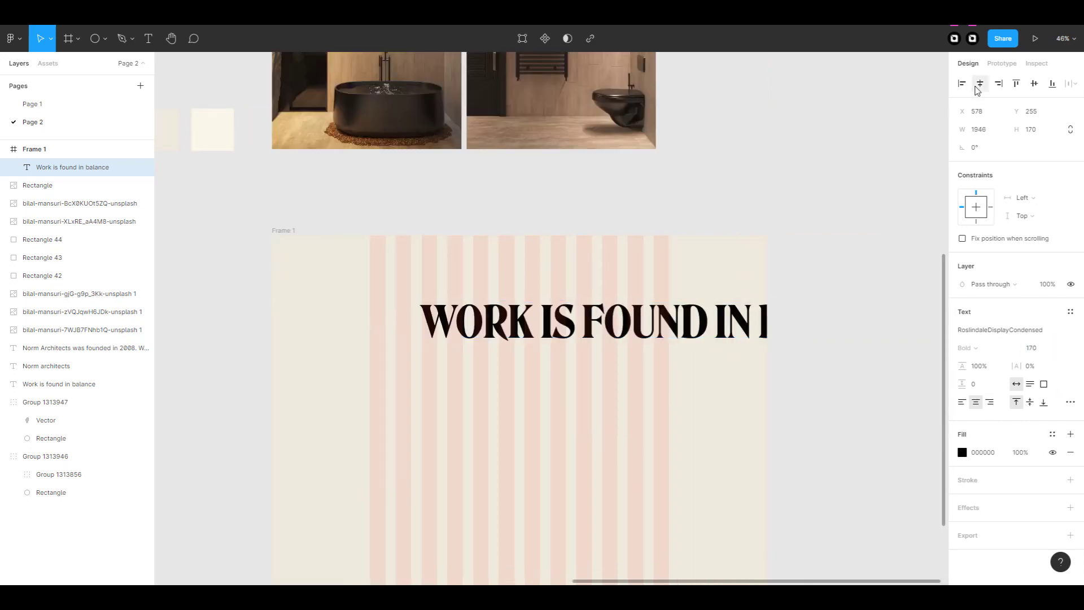
left_click(981, 83)
left_click_drag(775, 322, 690, 323)
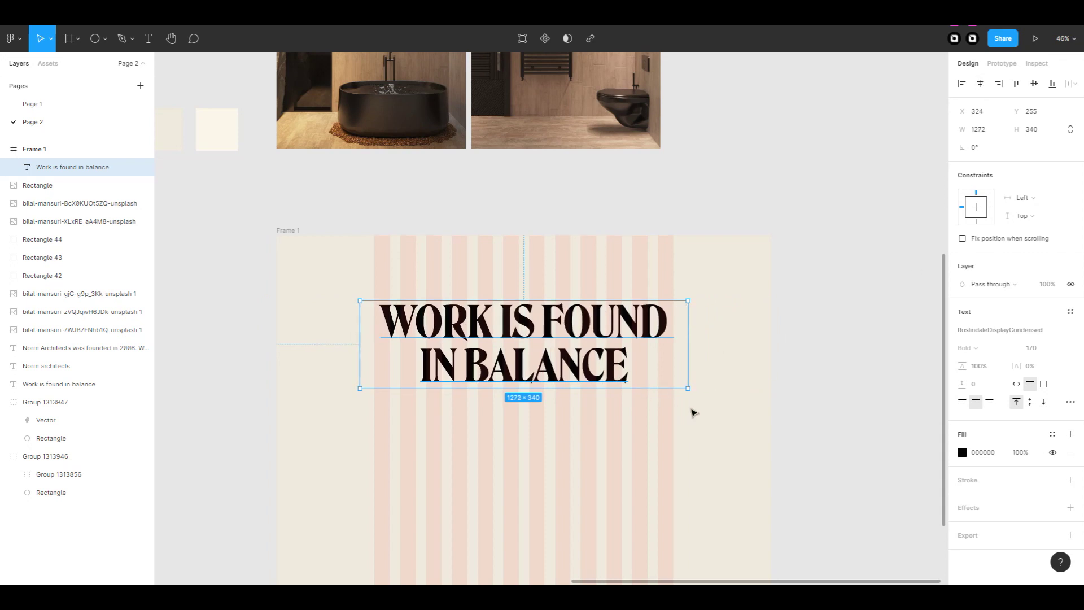
key("shift+Up")
key("shift+Up")
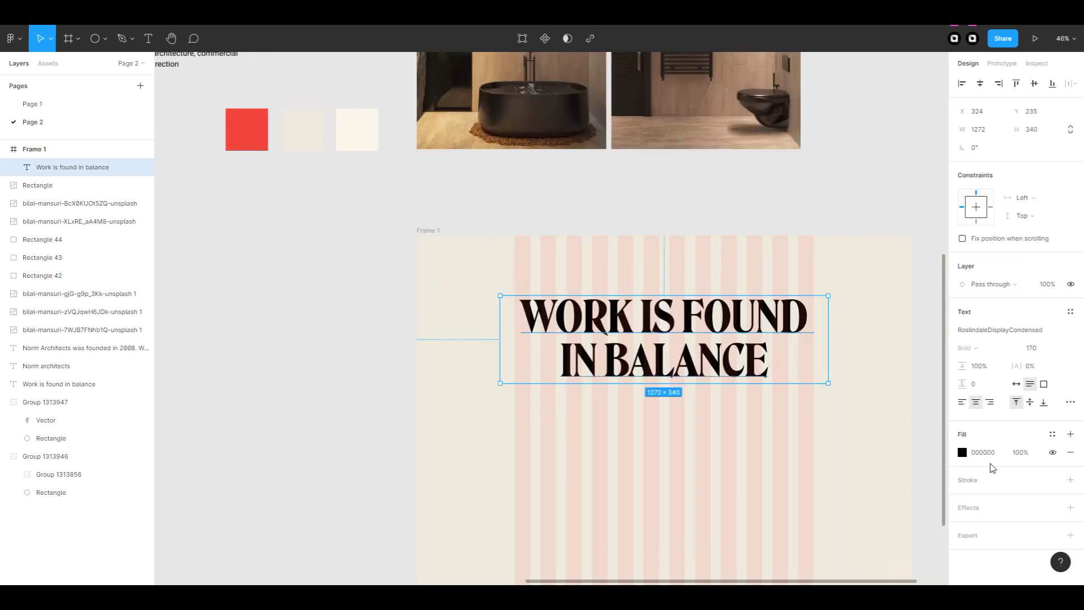
Paste a duplicate of the heading in the frame.
key("ctrl+alt+v")
key("Escape")
key("ctrl+v")
Trim the top heading to WORK IS FOUND with a red outline and no fill.
left_click_drag(664, 339, 664, 480)
double_click(683, 351)
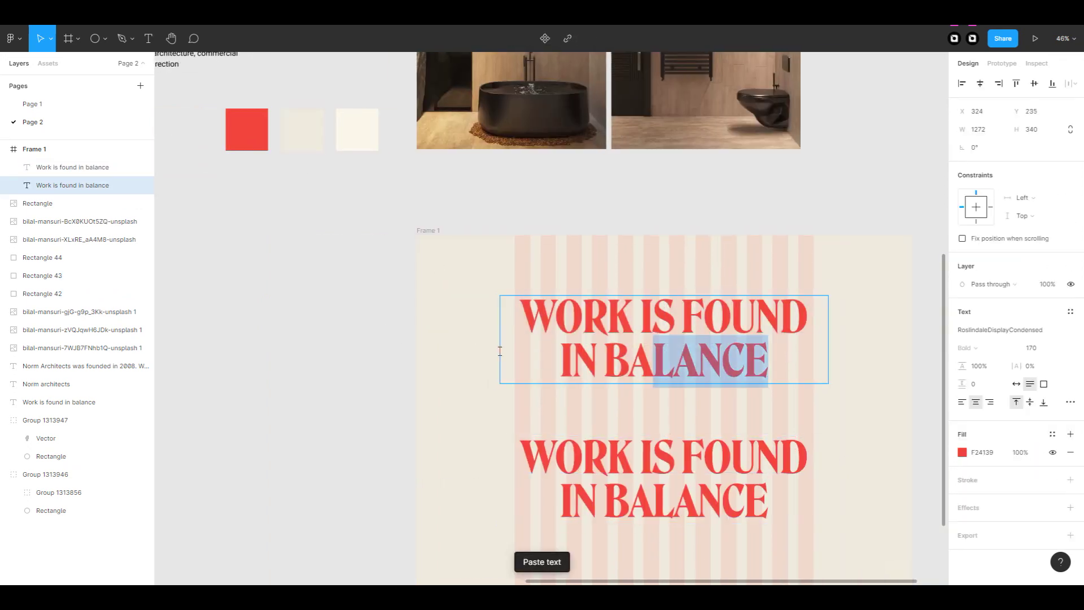
key("shift+Home")
key("BackSpace")
key("Escape")
left_click(1070, 480)
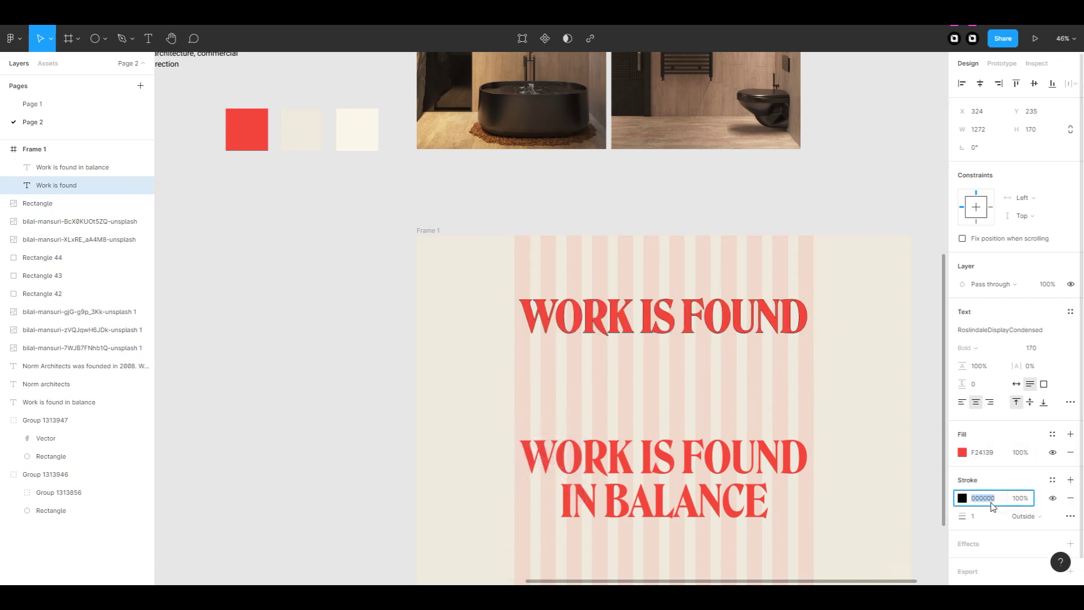
key("shift+x")
left_click(1070, 452)
left_click(840, 423)
Reduce the second copy to right-aligned IN BALANCE beneath the top line.
left_click_drag(677, 480, 678, 387)
double_click(782, 368)
left_click_drag(759, 367, 520, 368)
key("BackSpace")
key("Escape")
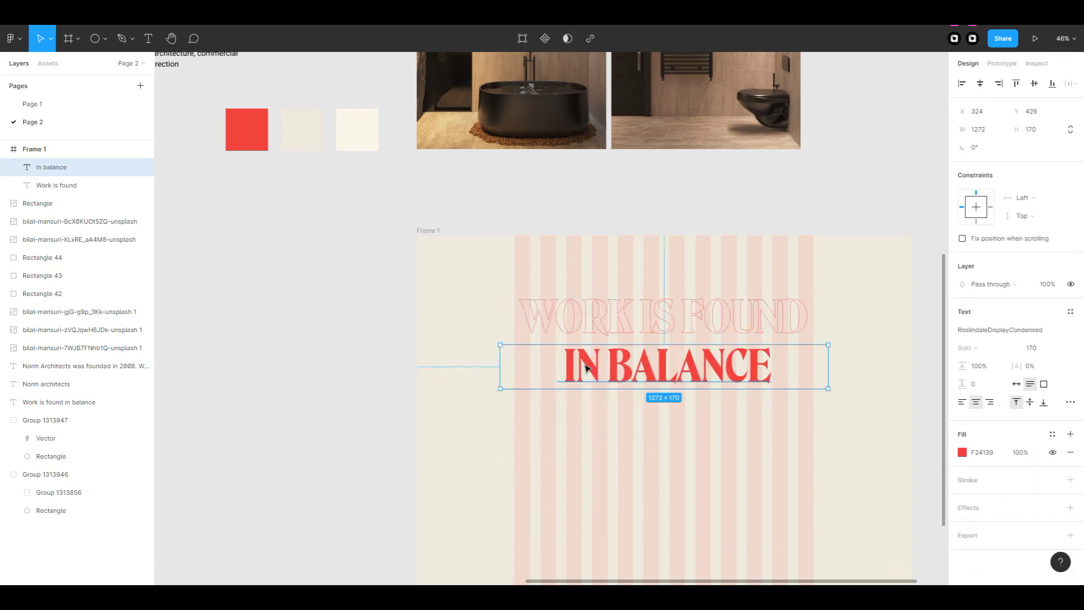
key("BackSpace")
key("Escape")
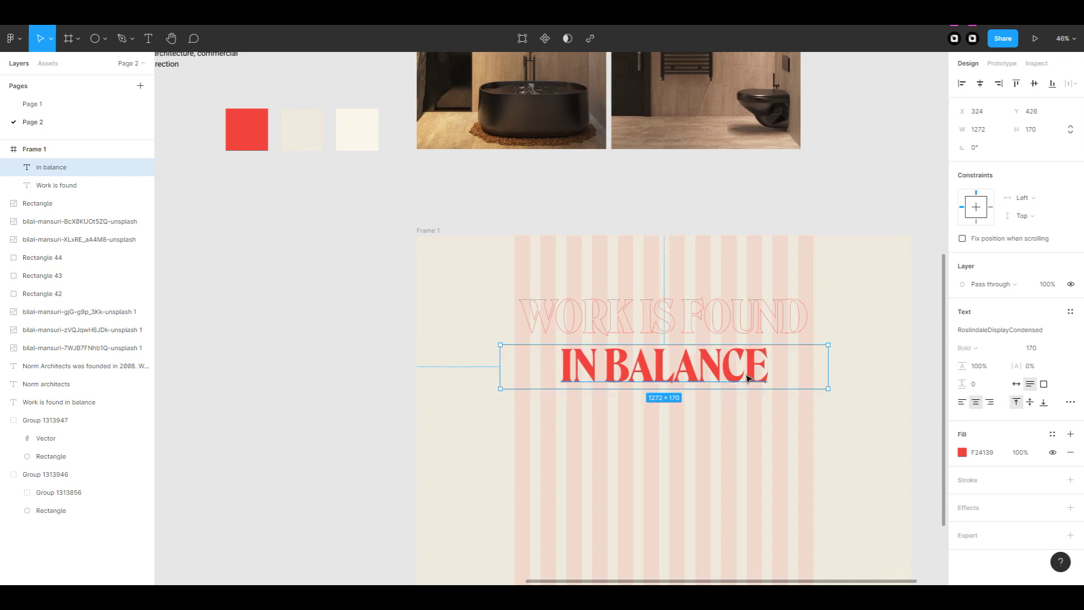
left_click(990, 402)
Group the WORK IS FOUND and IN BALANCE lines and hide the layout grid.
left_click(790, 317)
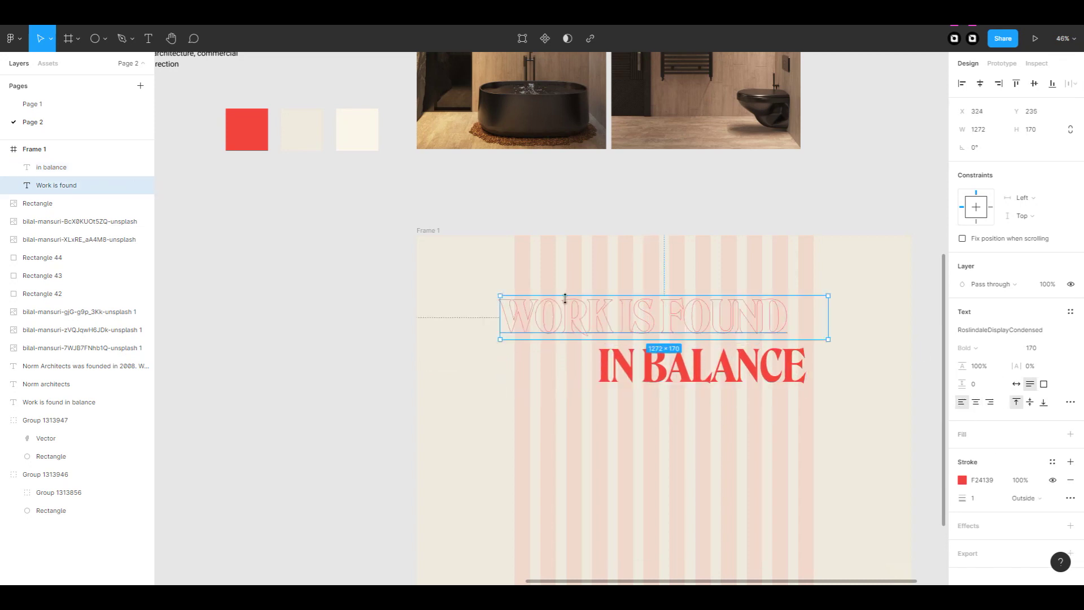
left_click(756, 367)
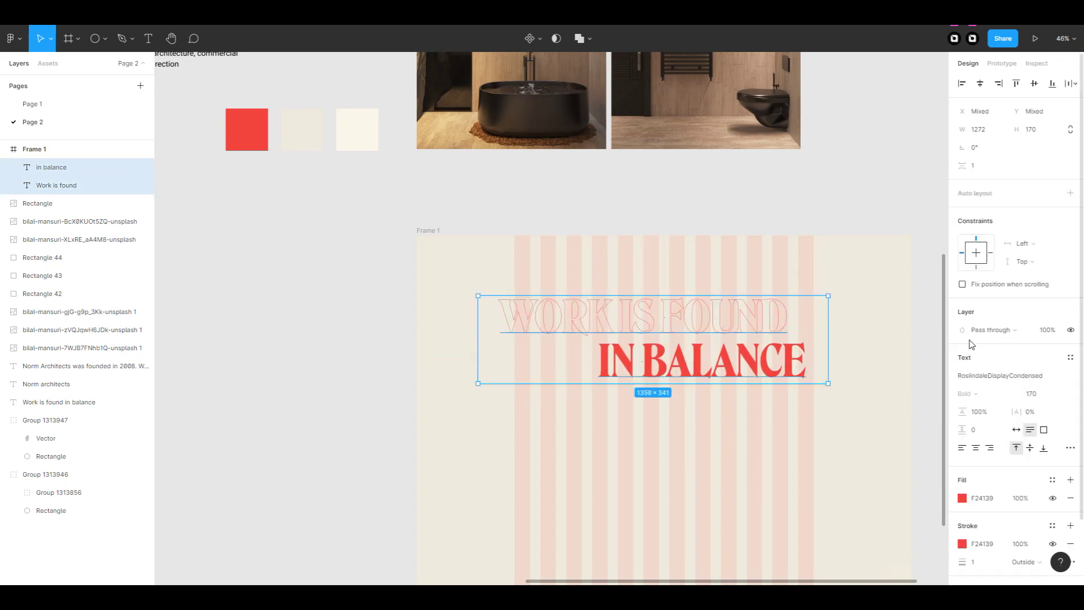
left_click(759, 324, "shift")
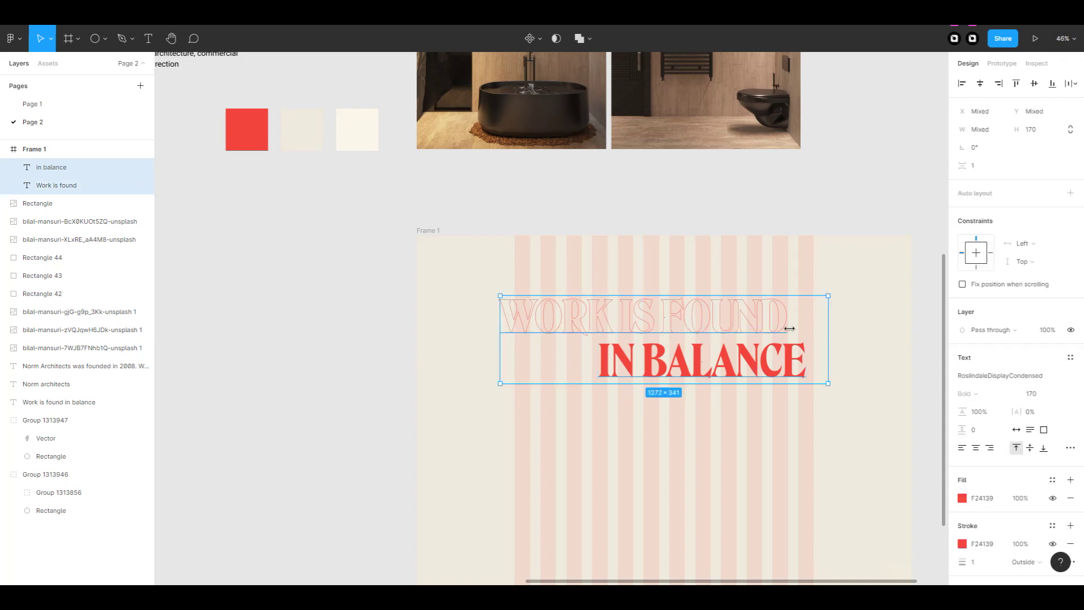
key("ctrl+g")
key("Escape")
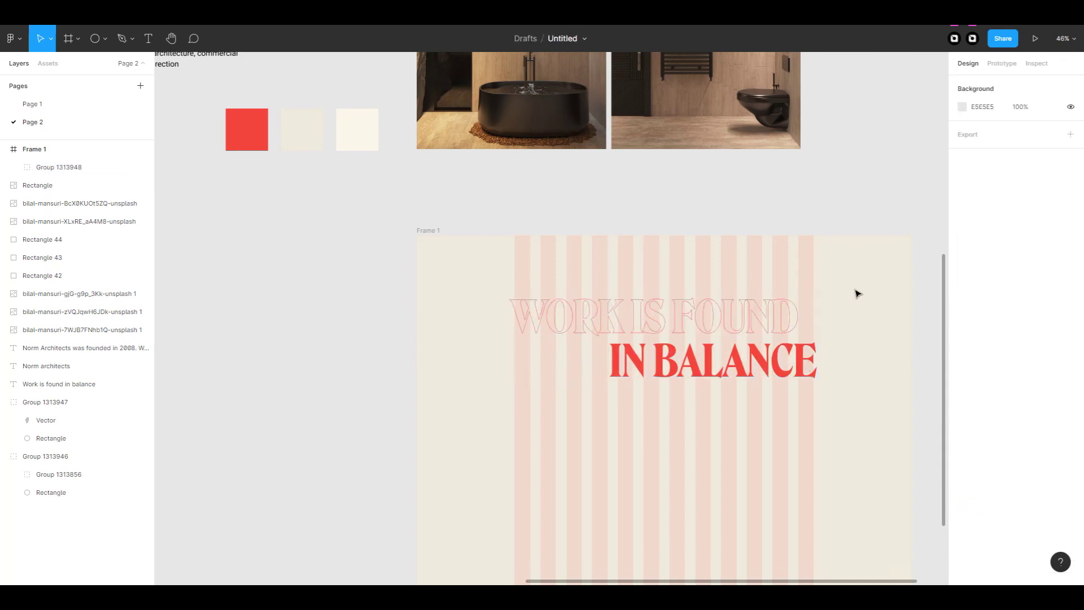
key("shift+g")
Duplicate the WORK IS FOUND text below the headline and shrink it to size 30.
left_click_drag(707, 321, 707, 424)
left_click(857, 462)
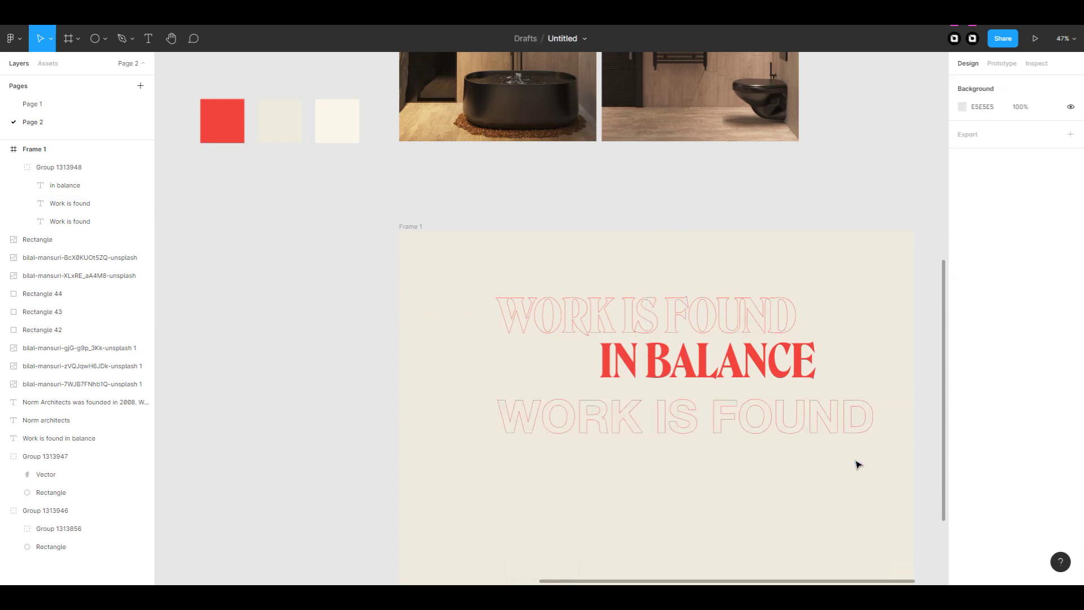
key("ctrl+z")
key("ctrl+z")
left_click(754, 473)
scroll(516, 349, "up", 3)
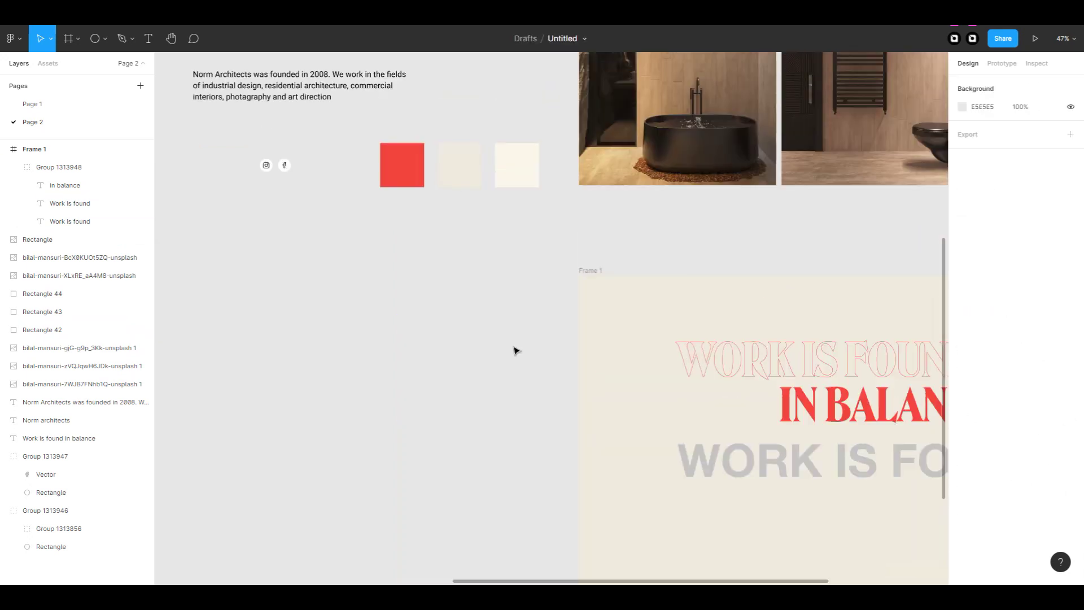
scroll(600, 442, "down", 3)
key("Return")
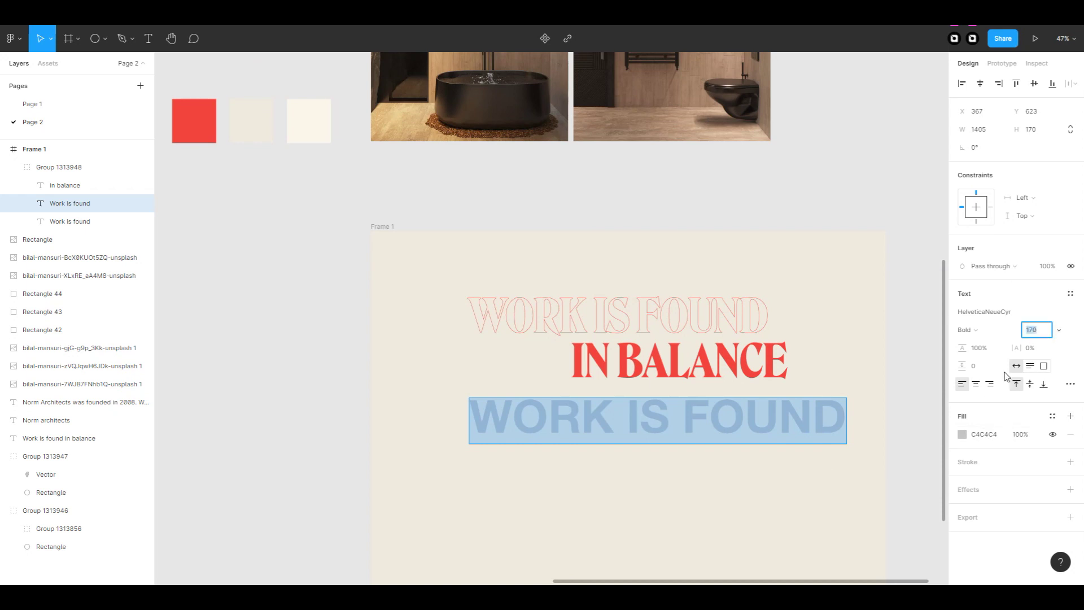
type("30")
key("Return")
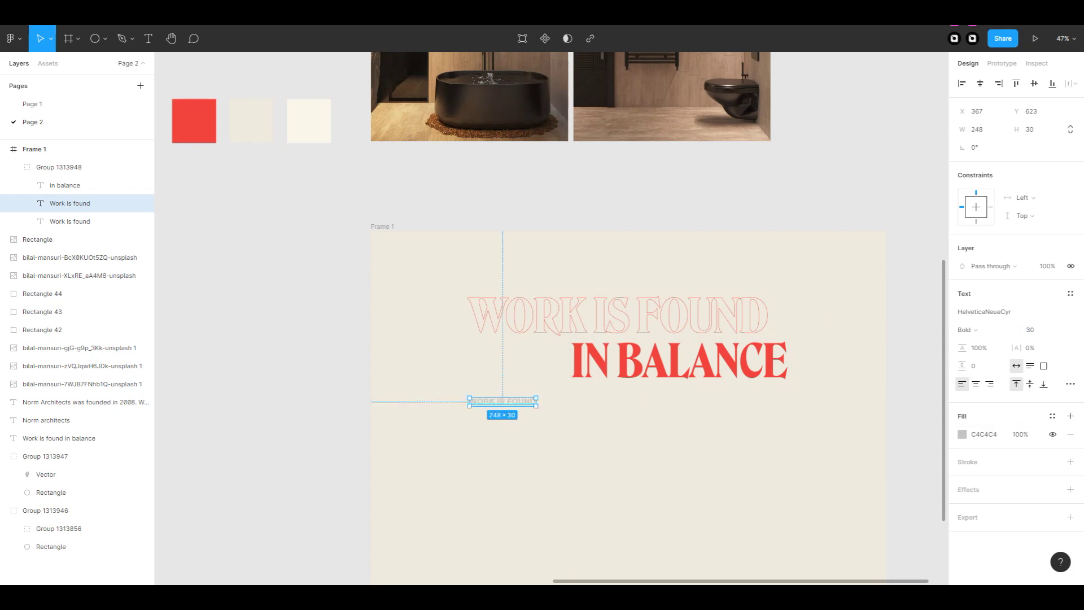
left_click(479, 421)
Adjust the small text's fill colour, letter case and font weight.
left_click(497, 402)
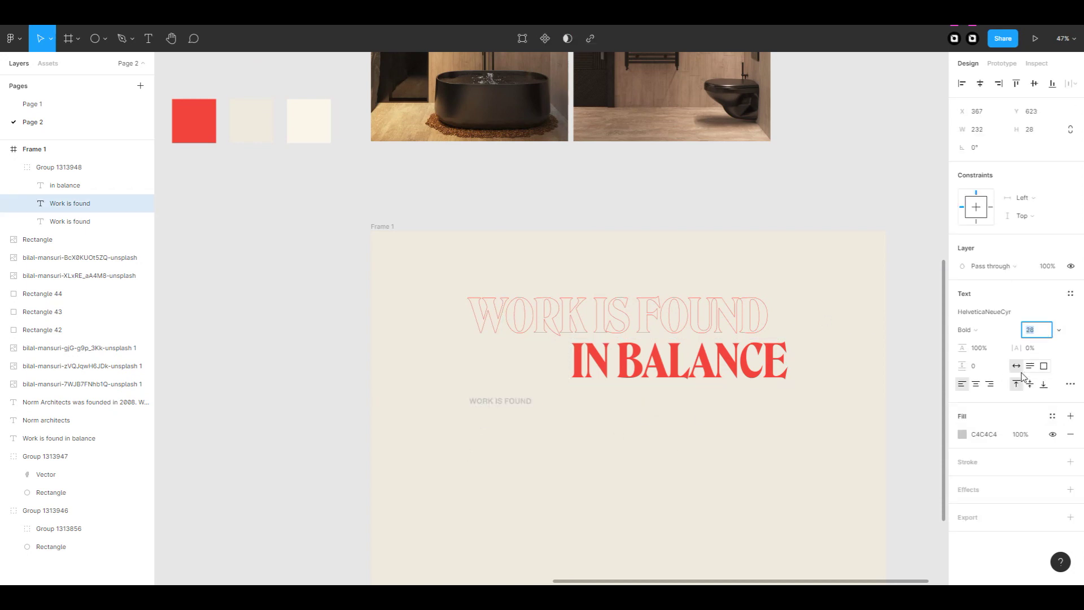
left_click(962, 434)
left_click(937, 291)
left_click(1071, 384)
left_click(881, 511)
left_click(936, 288)
left_click(967, 329)
left_click(523, 370)
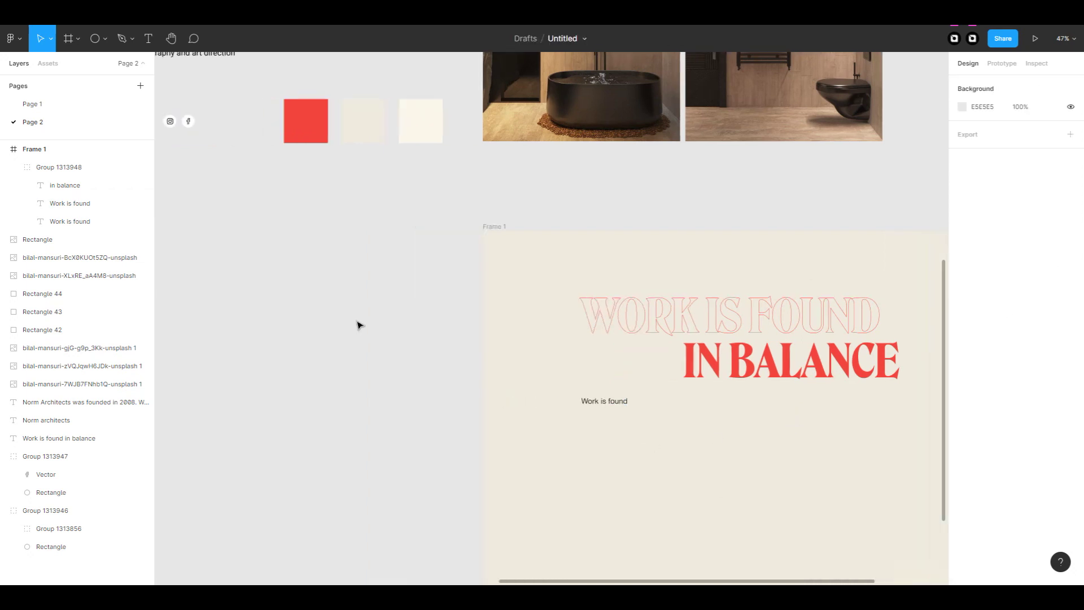
scroll(363, 368, "right", 2)
Centre-align the Norm Architects paragraph and narrow it to 849 px across three lines.
left_click(457, 402)
key("ctrl+shift+r")
left_click(976, 384)
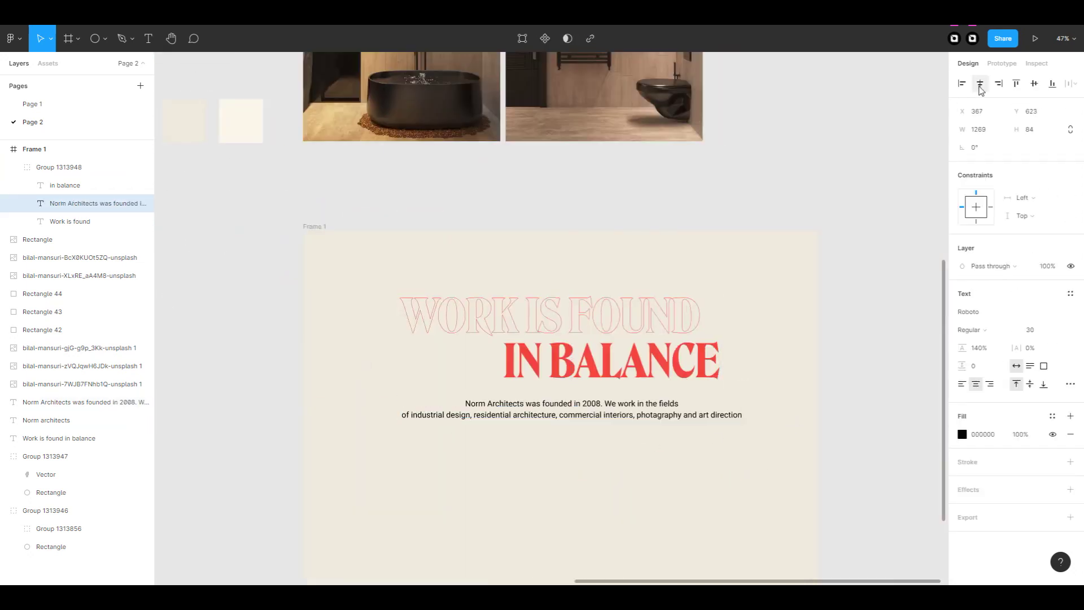
left_click_drag(741, 410, 685, 412)
scroll(695, 452, "up", 3)
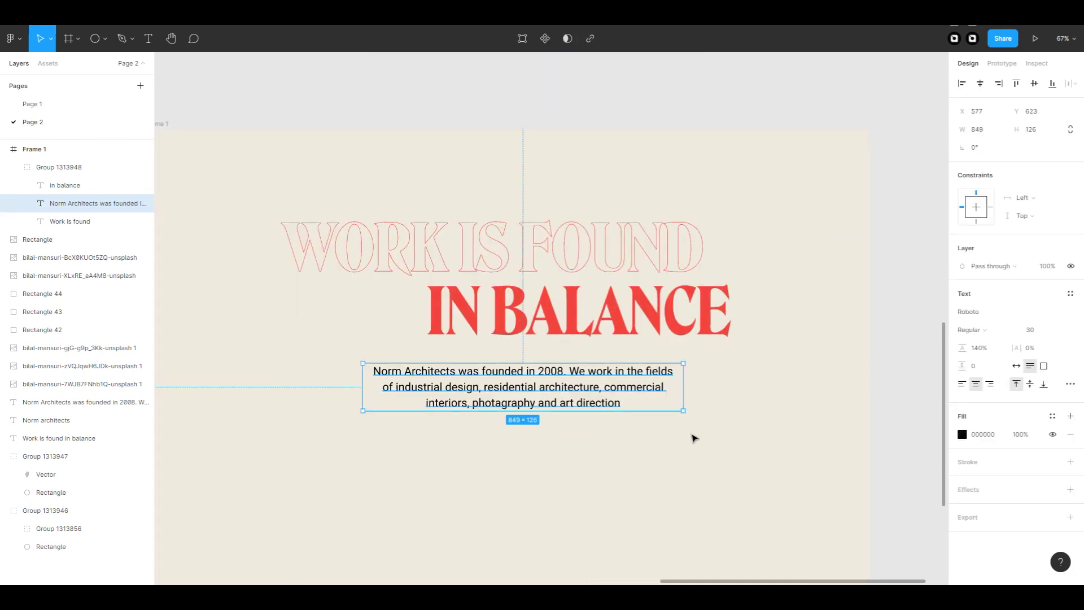
left_click(695, 438)
scroll(717, 439, "down", 1)
scroll(721, 441, "down", 2)
left_click(613, 319)
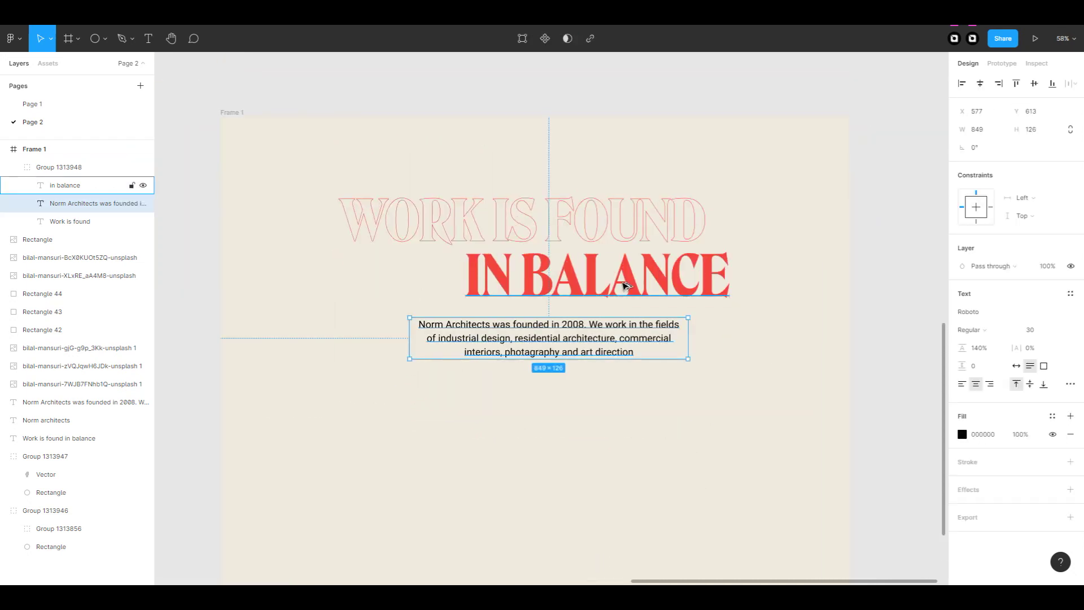
key("shift+Down")
left_click(727, 439)
Pick the Rectangle tool from the shape tools list.
scroll(421, 443, "down", 1)
left_click(105, 38)
left_click(79, 65)
scroll(247, 239, "down", 3)
Draw a placeholder rectangle 626 wide across the frame and duplicate it.
left_click_drag(252, 231, 778, 374)
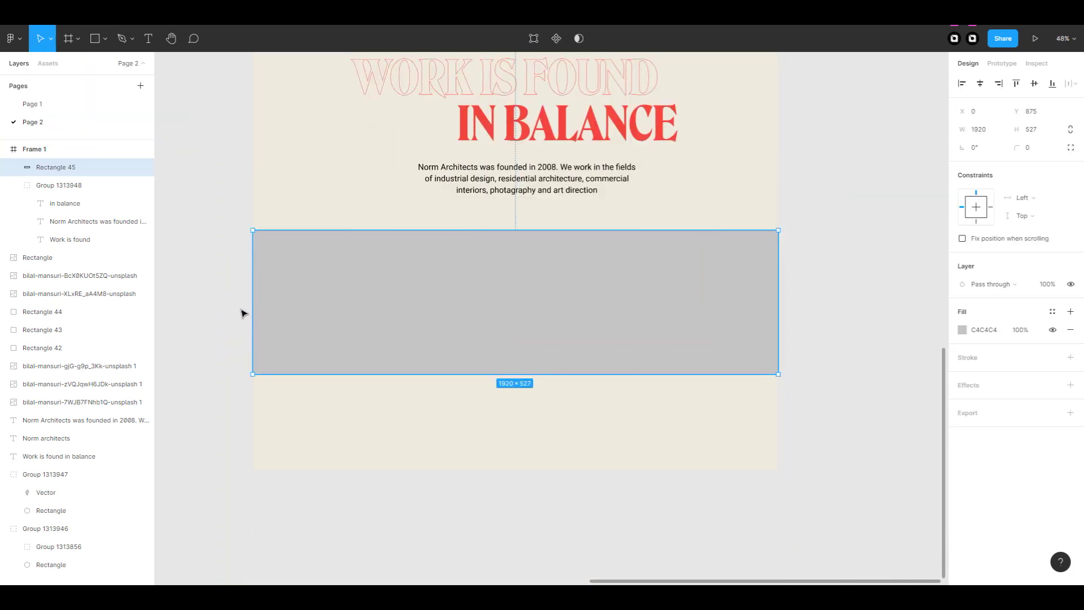
scroll(251, 302, "up", 1)
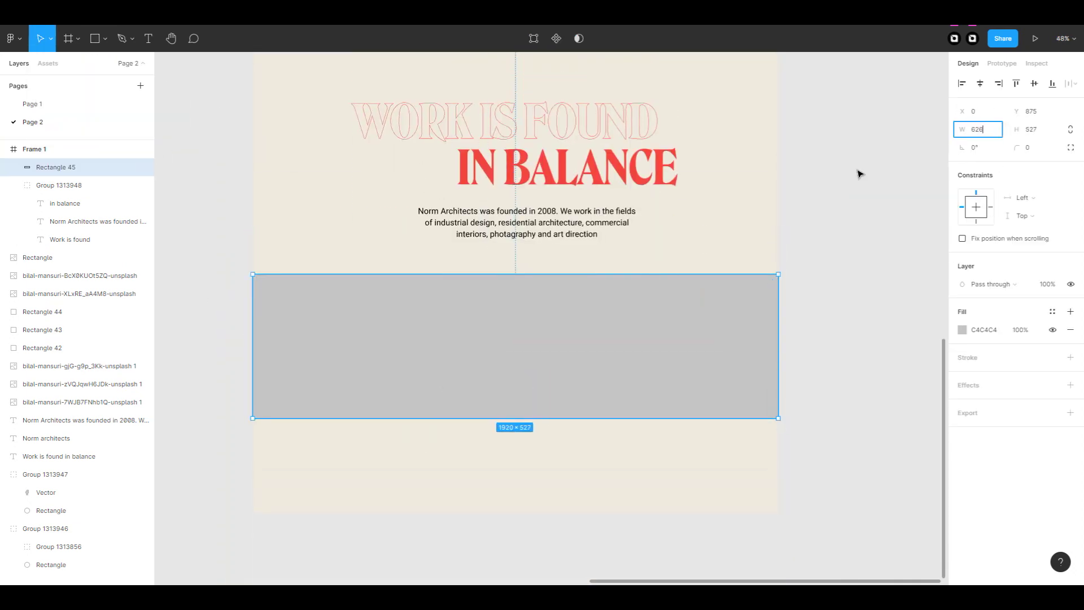
left_click(537, 426)
left_click(339, 346)
key("ctrl+c")
key("ctrl+v")
key("ctrl+v")
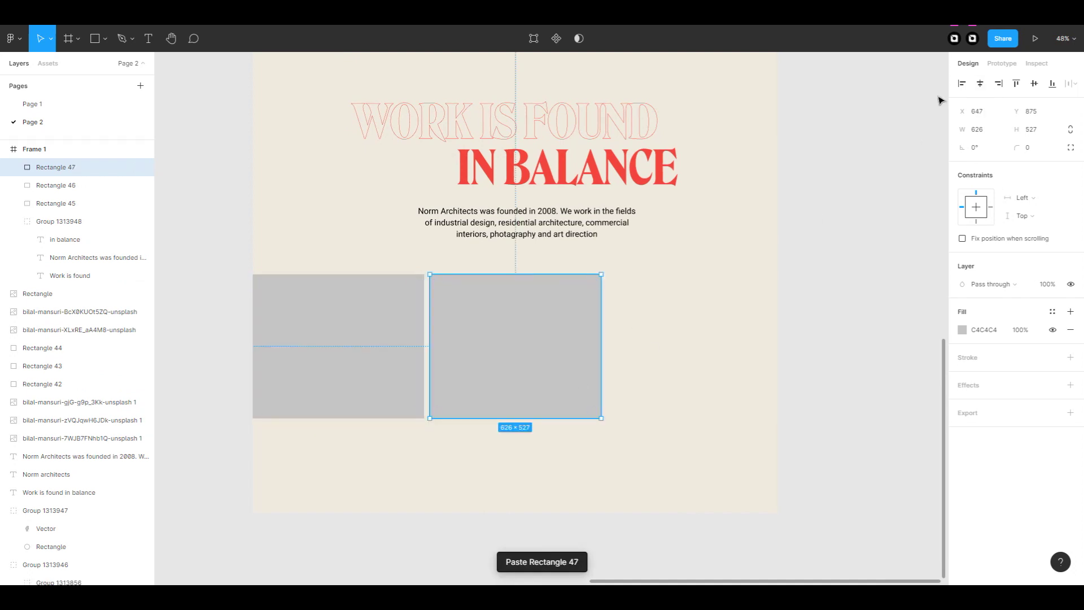
left_click(840, 329)
Mask the dark stone bathroom photo with the first placeholder, enlarged to fill it.
key("shift+1")
left_click(82, 438)
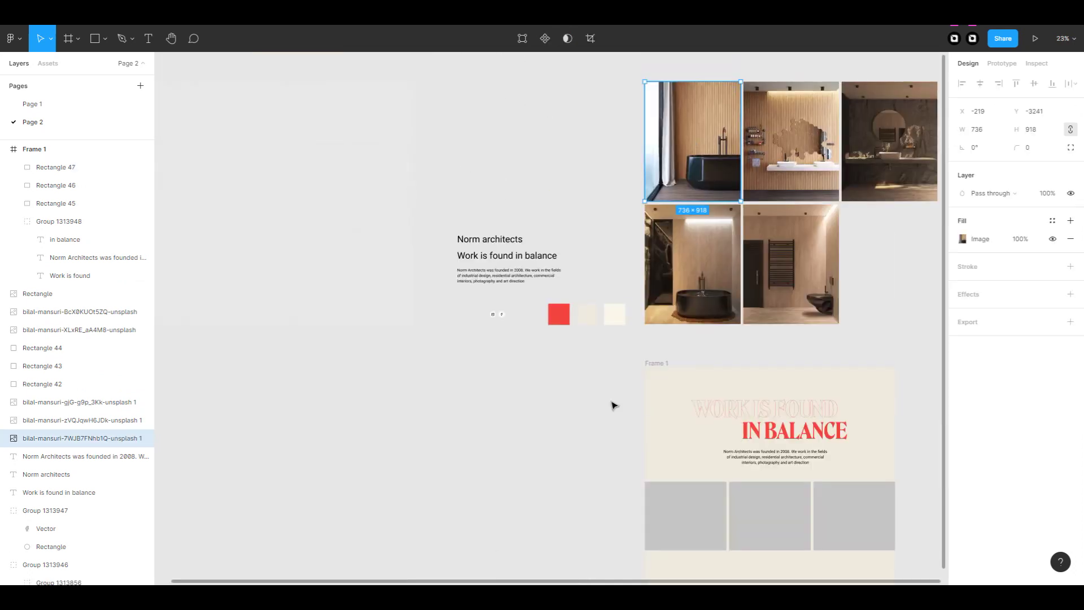
scroll(614, 405, "right", 3)
left_click(776, 141)
key("ctrl+c")
scroll(561, 472, "up", 2)
left_click(561, 472)
key("ctrl+v")
left_click(55, 179, "shift")
right_click(55, 179)
left_click(84, 350)
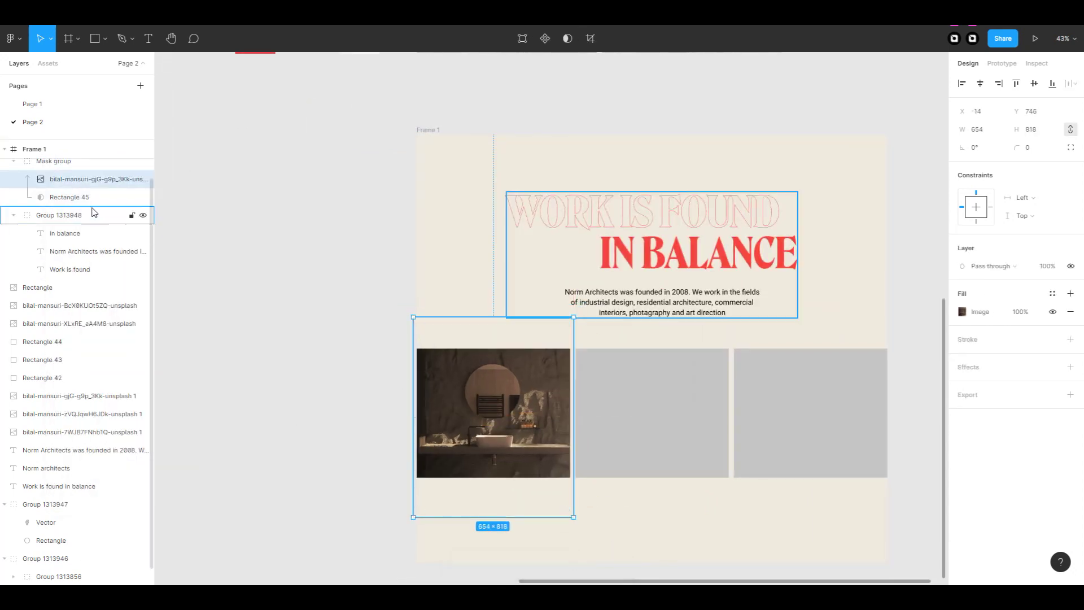
left_click_drag(493, 477, 493, 508)
Replace the two grey placeholders with copies of the masked photo in the middle and right slots.
left_click(636, 520)
scroll(637, 520, "down", 2)
left_click(609, 301)
left_click(791, 312, "shift")
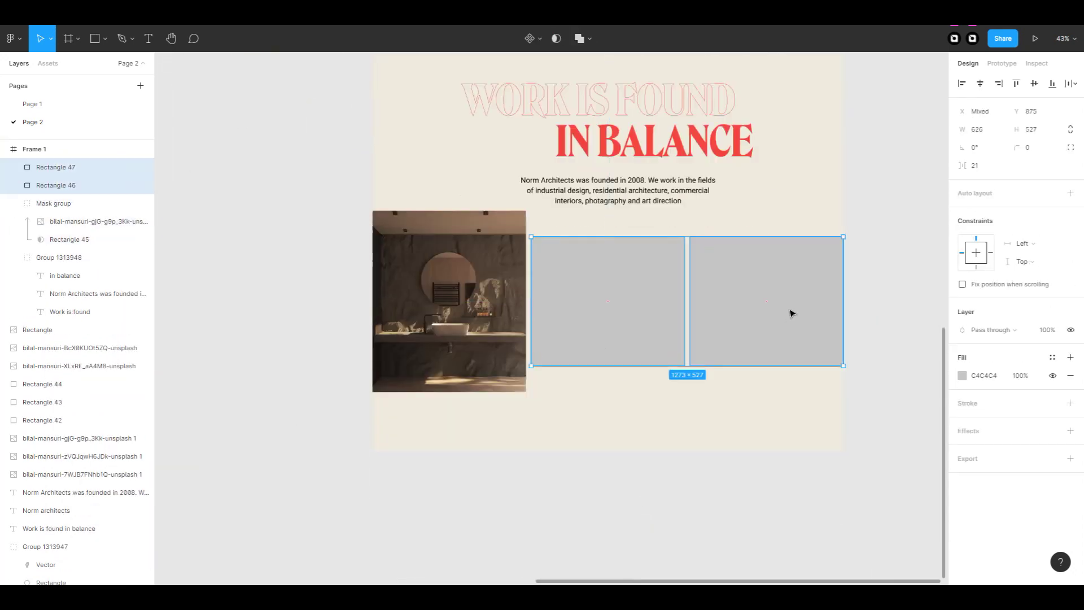
key("Delete")
left_click(486, 307)
key("ctrl+c")
key("ctrl+v")
left_click_drag(485, 306, 644, 307)
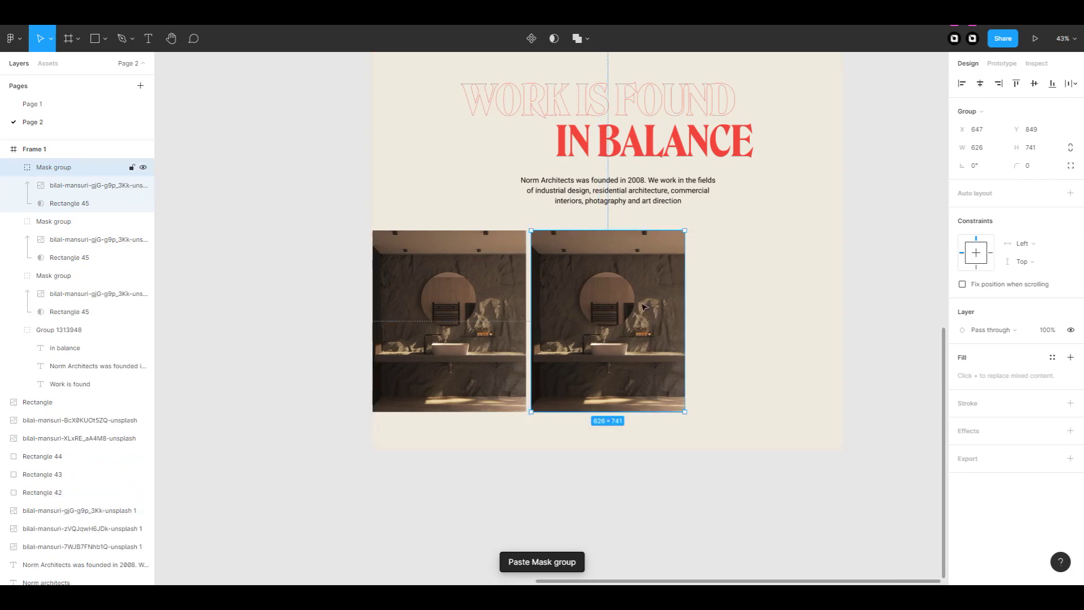
key("ctrl+d")
left_click(886, 266)
Swap the middle slot's image for the wood-panel bathroom photo.
scroll(886, 266, "up", 2)
scroll(886, 266, "down", 5)
left_click(80, 528)
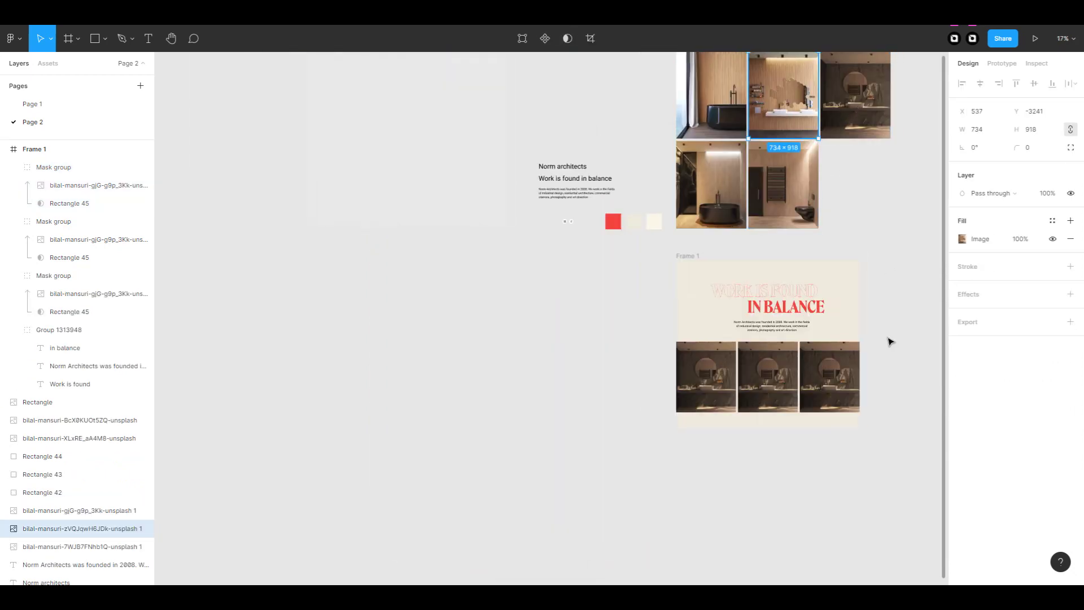
key("ctrl+c")
scroll(888, 342, "up", 4)
key("ctrl+v")
scroll(816, 395, "down", 1)
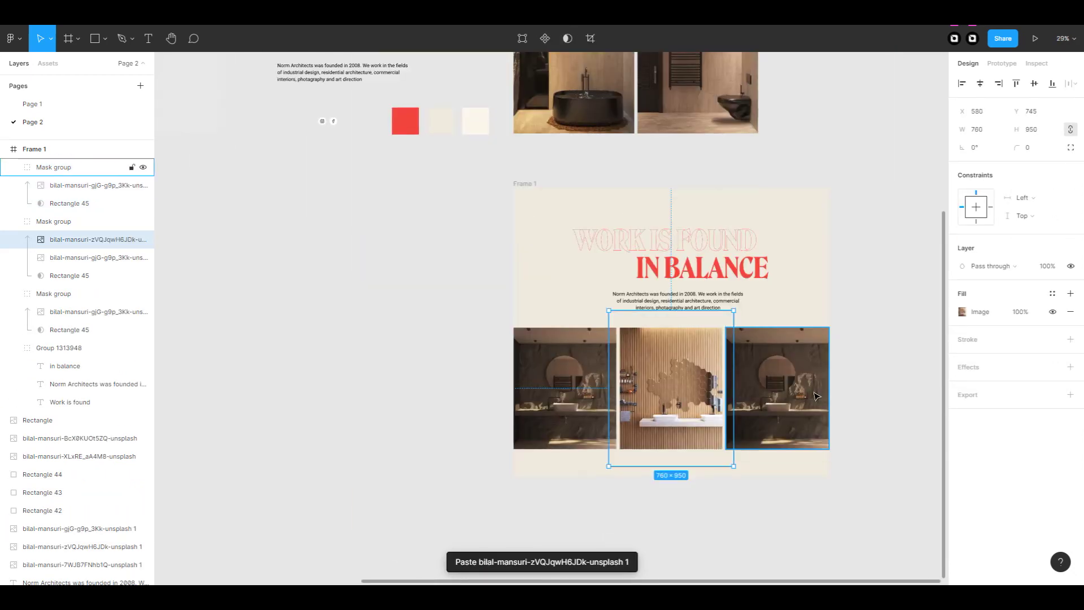
left_click(96, 258)
key("Delete")
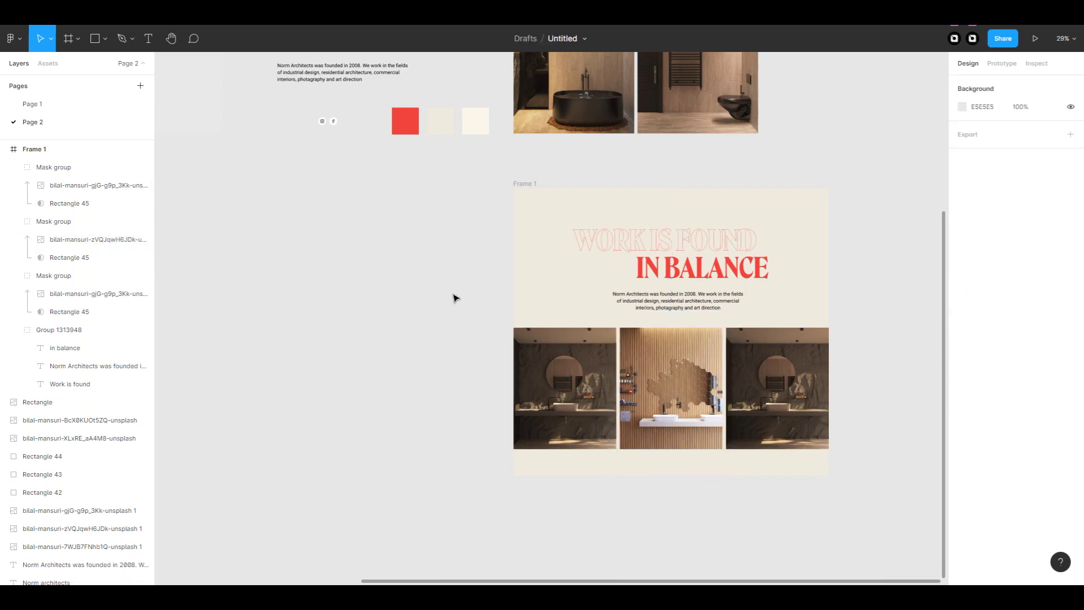
Swap the right slot's image for the bathtub photo, aligned within its mask.
scroll(480, 302, "up", 3)
scroll(563, 309, "up", 2)
left_click(79, 546)
key("ctrl+c")
left_click(791, 542)
key("ctrl+v")
scroll(841, 525, "up", 4)
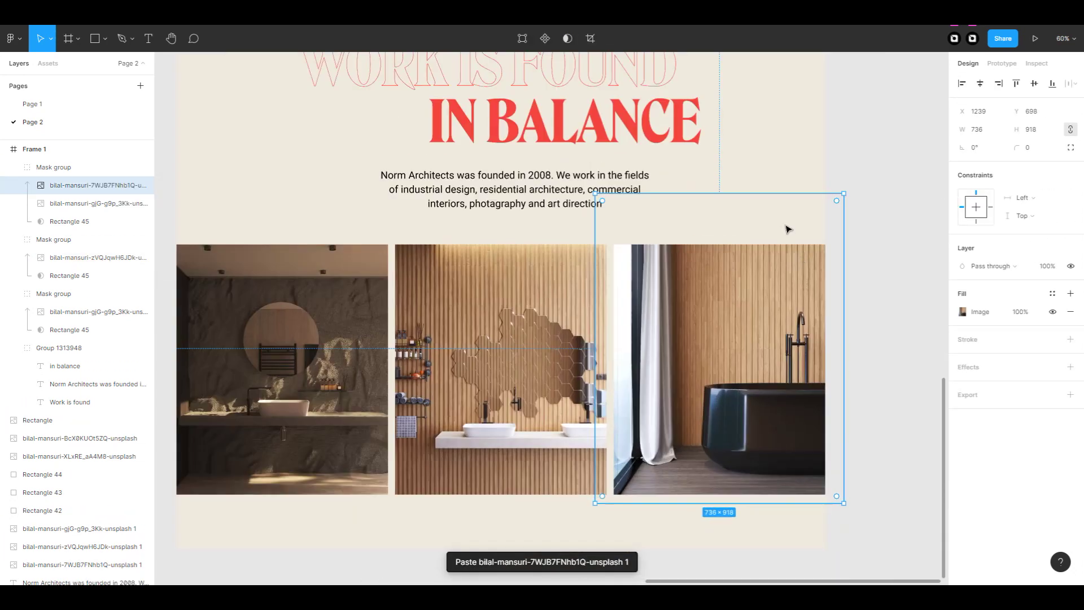
left_click(1036, 87)
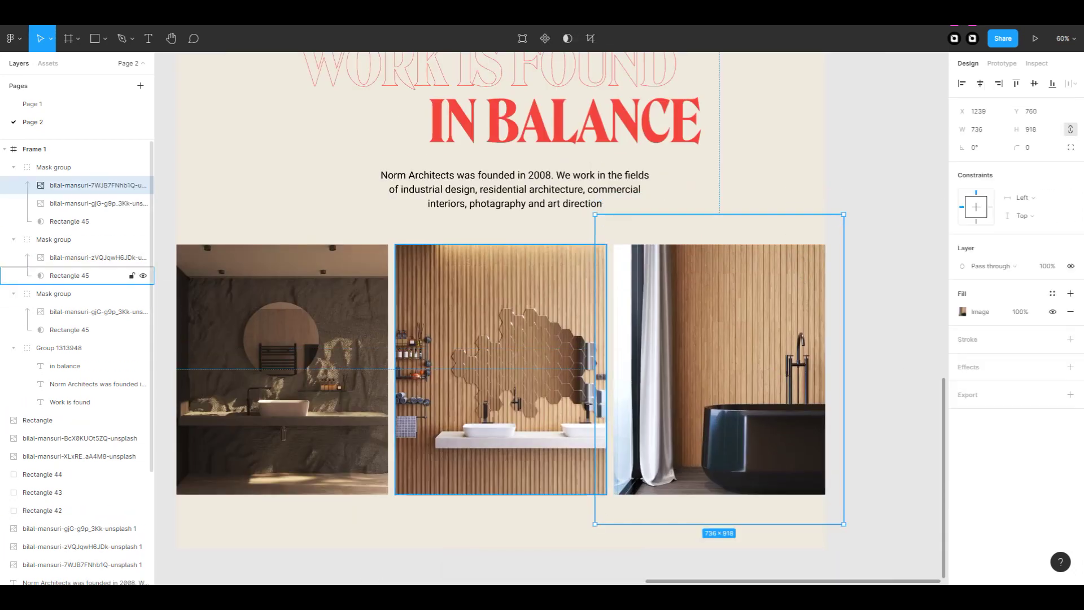
left_click(96, 204)
key("Delete")
Select the three masked photos to check the finished image row.
left_click(870, 319)
scroll(870, 319, "down", 1)
scroll(870, 319, "down", 2)
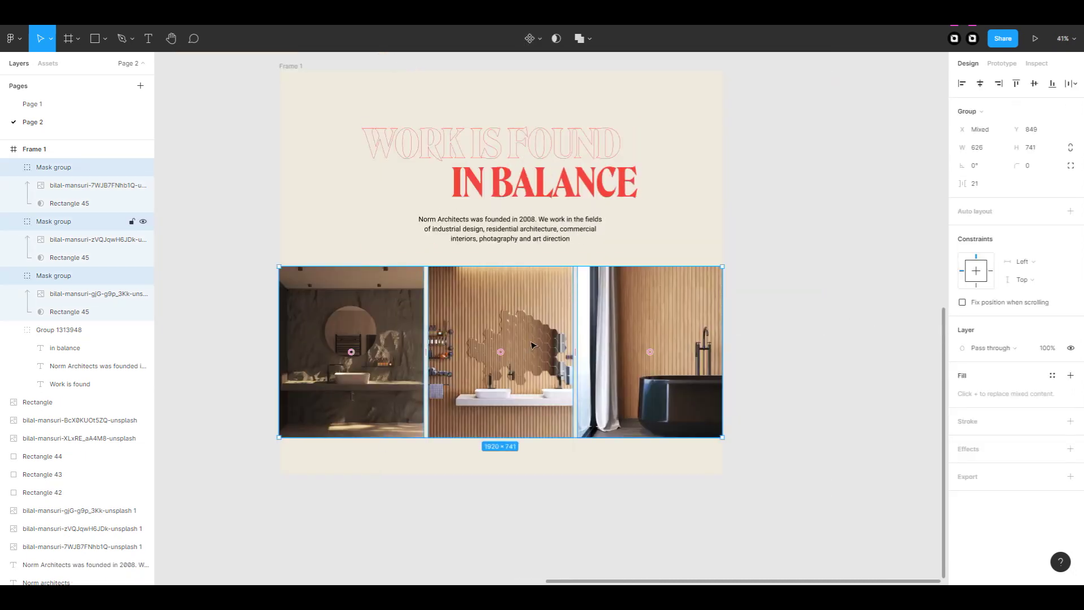
left_click(562, 223)
double_click(562, 223)
left_click(670, 262)
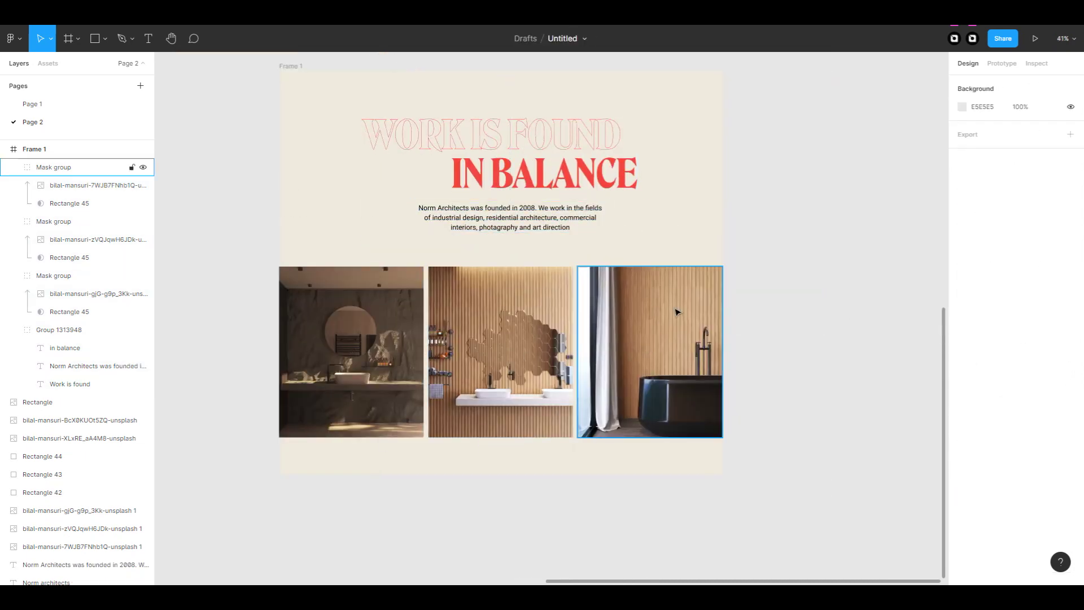
Duplicate the IN BALANCE headline at the top of the frame with font size 30.
scroll(202, 71, "up", 1)
left_click(105, 39)
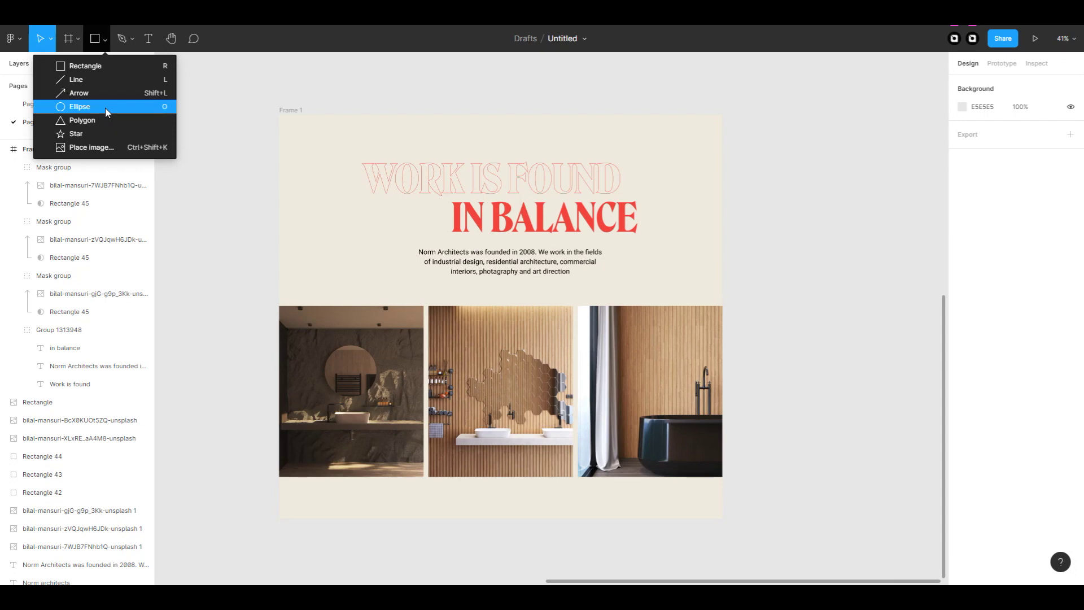
key("Escape")
double_click(578, 226)
key("ctrl+c")
key("ctrl+v")
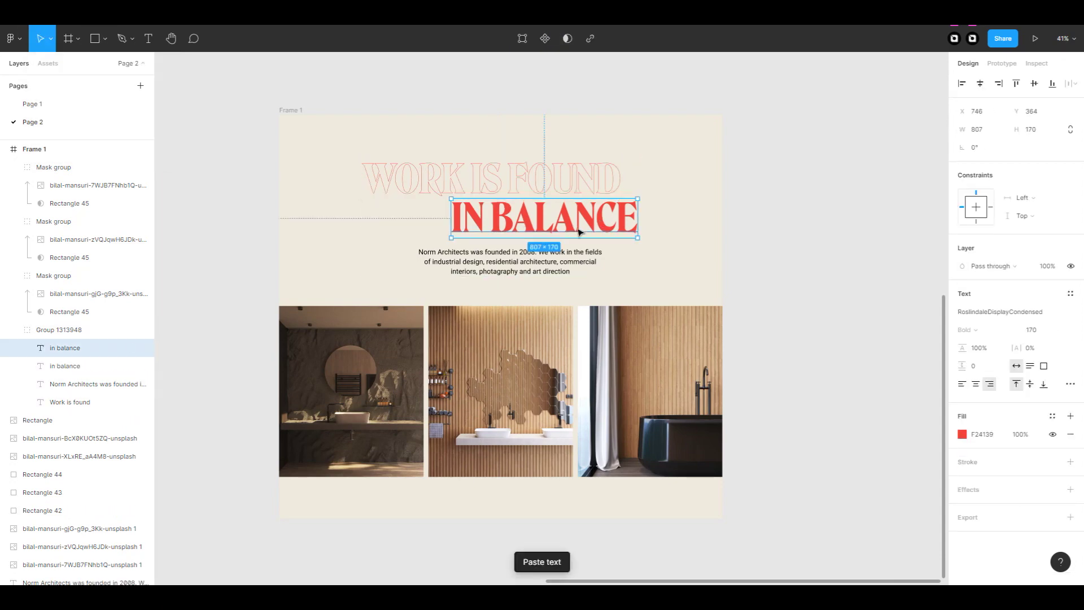
left_click_drag(578, 226, 579, 277)
left_click(1031, 329)
type("30")
key("Return")
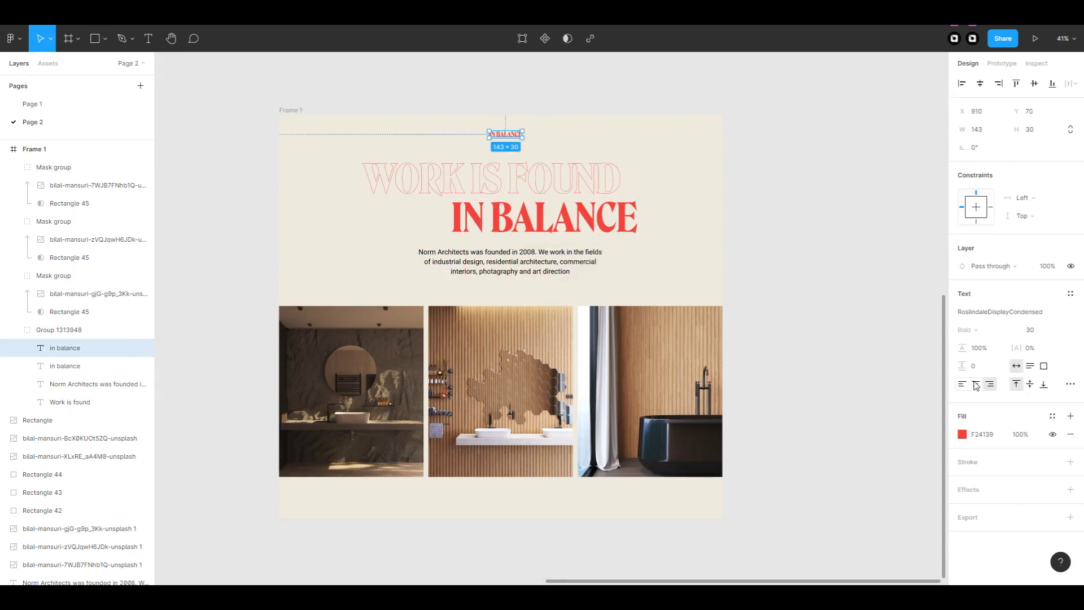
key("shift+Up")
key("shift+Up")
key("shift+Up")
Narrow the NORM ARCHITECTS logo so it wraps onto two lines, centred in the frame.
scroll(712, 350, "up", 5)
scroll(711, 351, "left", 5)
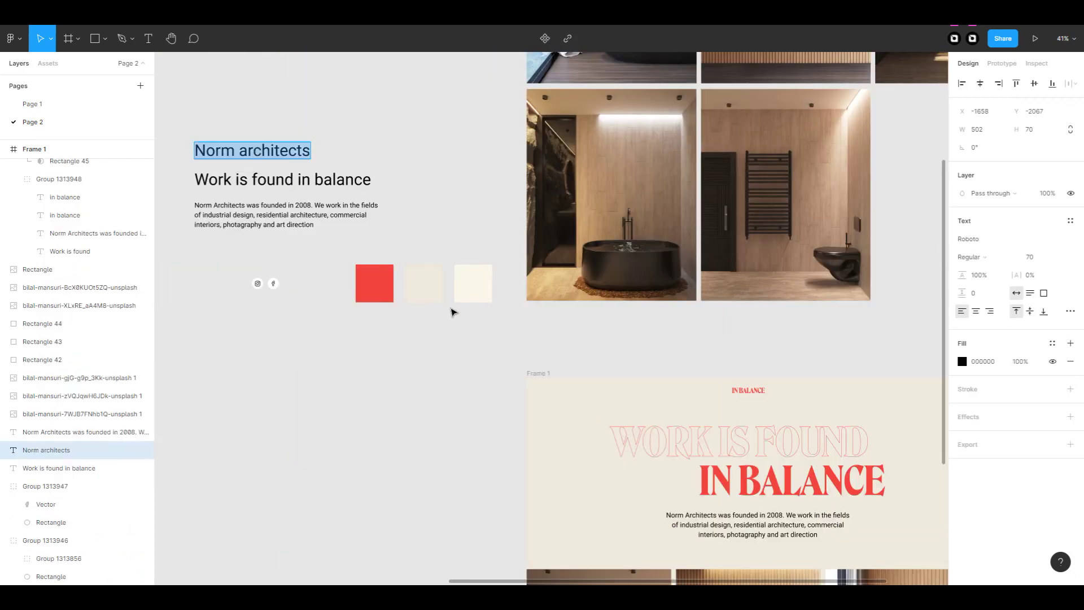
scroll(631, 213, "down", 4)
scroll(741, 212, "up", 5)
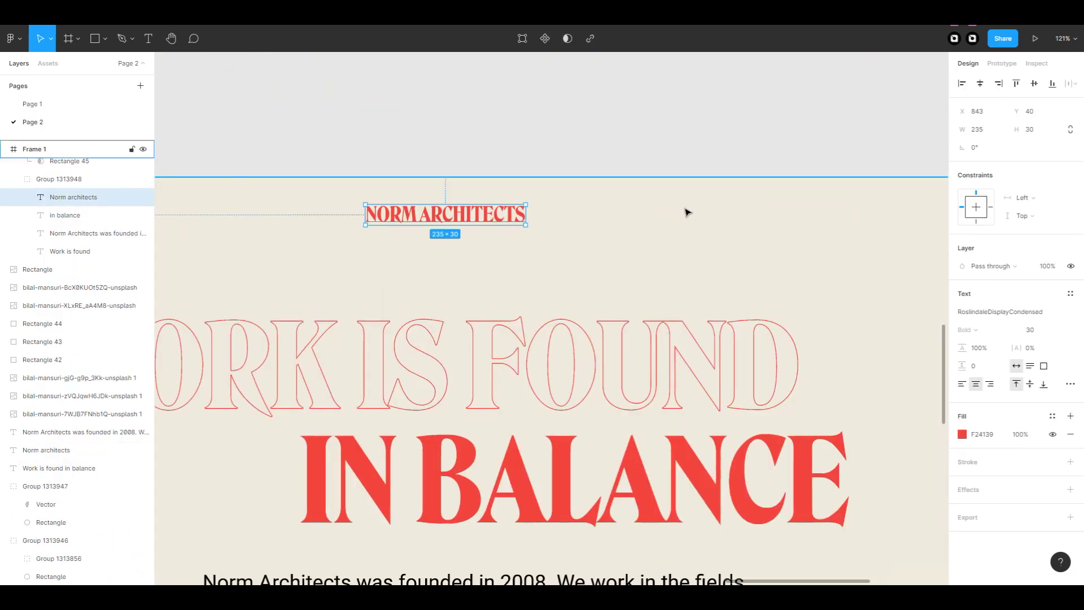
left_click_drag(532, 224, 513, 224)
left_click(983, 84)
Add a 'menu' label at the top from a pasted copy of the paragraph.
scroll(656, 230, "down", 3)
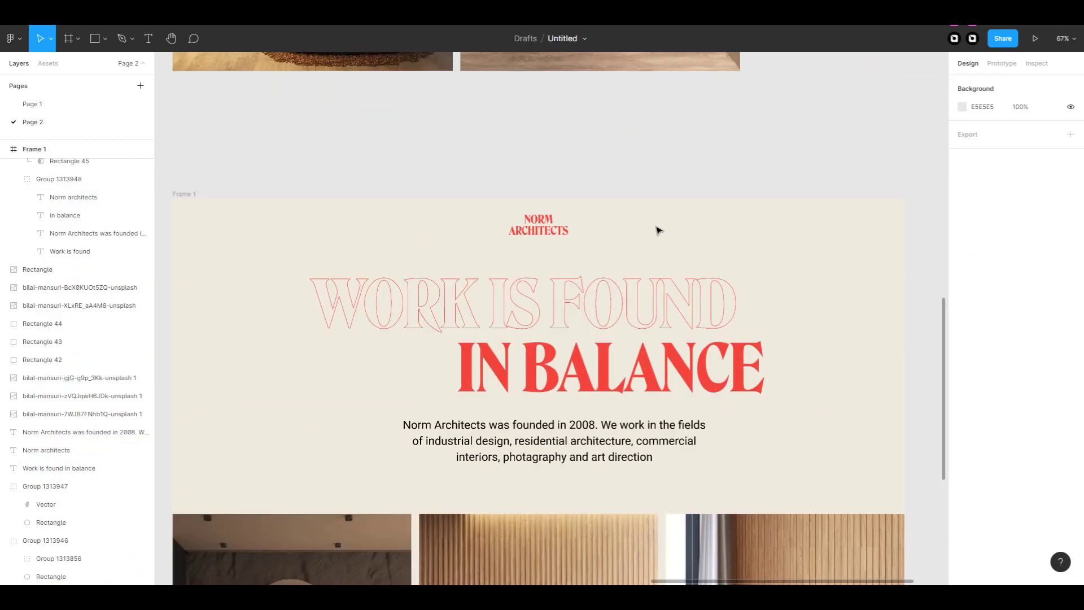
left_click(605, 435)
key("ctrl+c")
key("ctrl+v")
key("Return")
type("m")
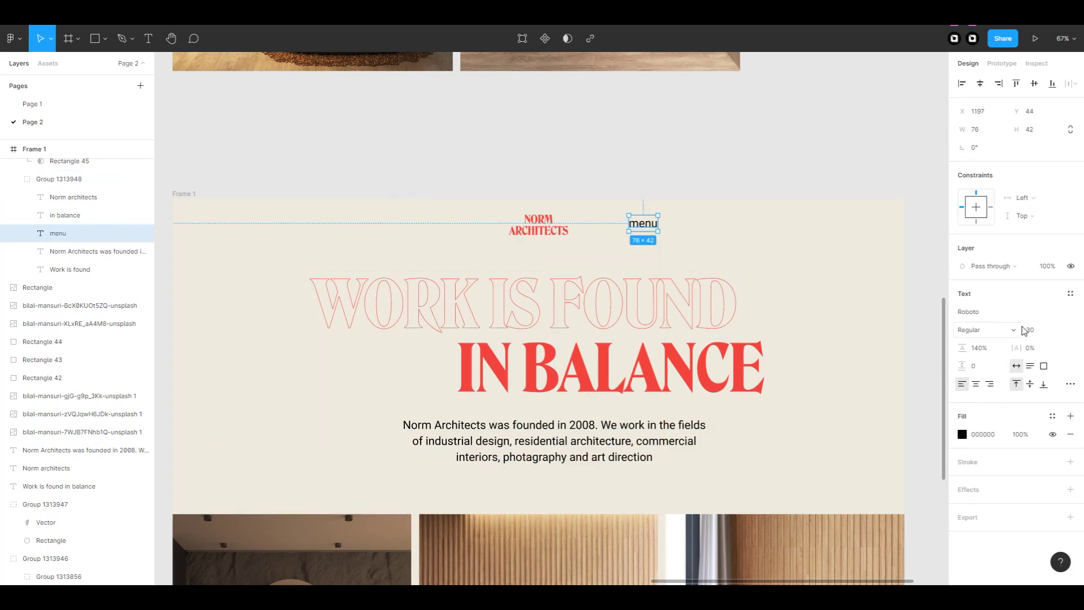
left_click(802, 273)
Draw a thin line beside the menu label, filled with the headline's red F24139.
scroll(690, 224, "up", 3)
left_click_drag(663, 217, 679, 218)
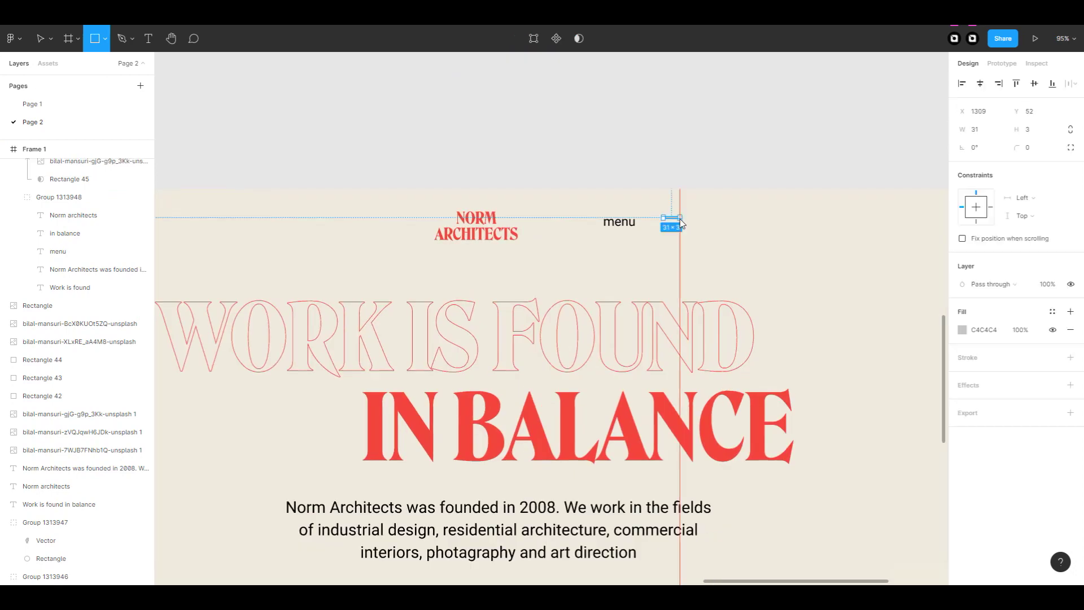
left_click(978, 130)
left_click(738, 412)
left_click(985, 433)
key("ctrl+c")
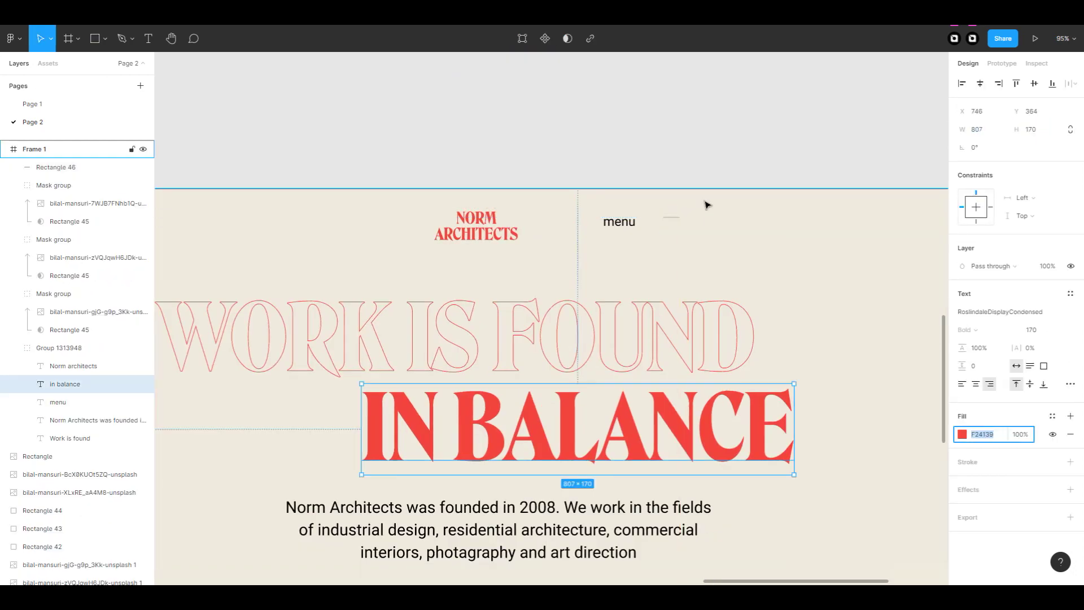
left_click(672, 217)
key("ctrl+v")
key("Escape")
Duplicate the red line just below the first to form a two-bar hamburger icon.
left_click(672, 218)
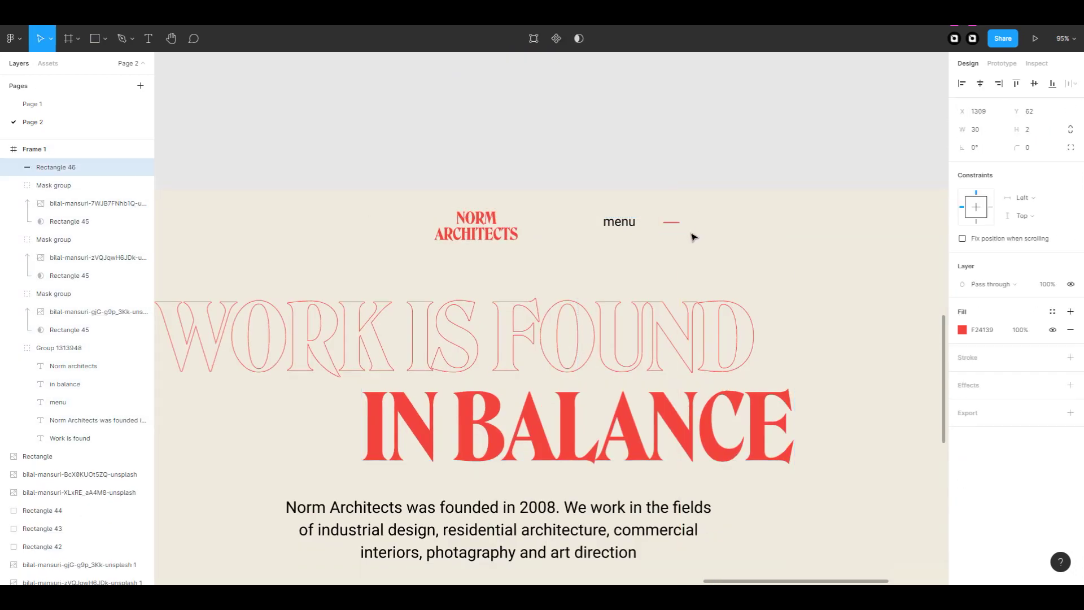
key("ctrl+c")
key("ctrl+v")
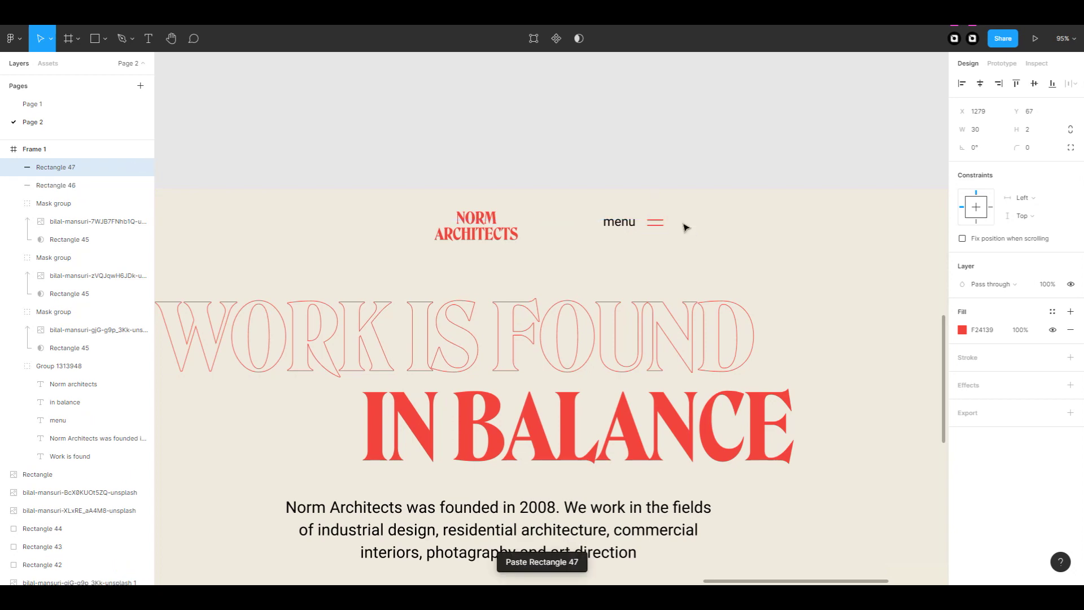
left_click_drag(660, 225, 657, 230)
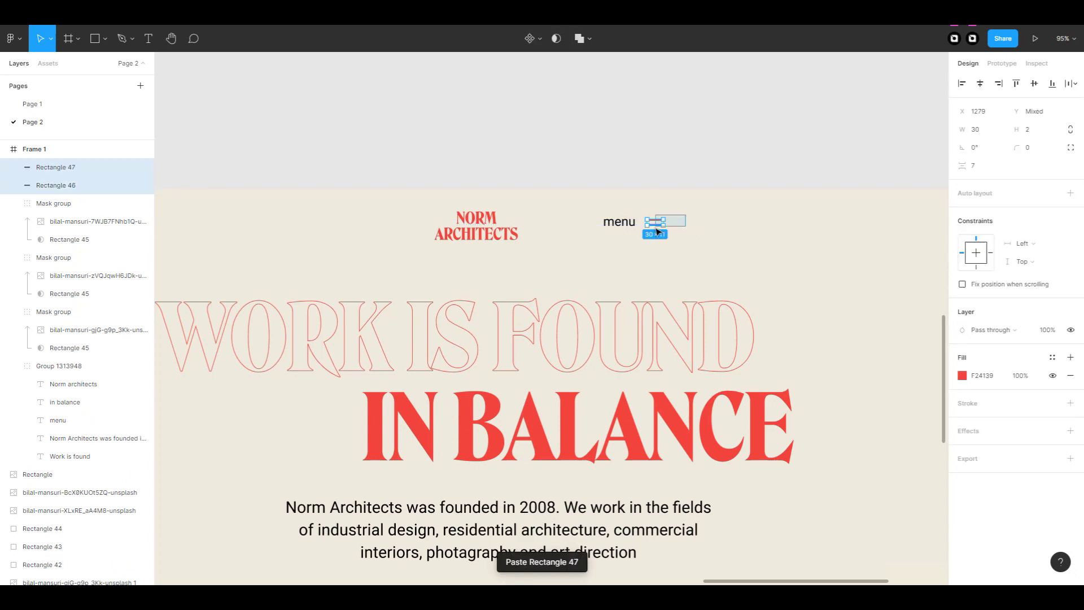
Make the menu label red F24139 and show the rulers.
left_click(618, 222)
key("ctrl+v")
key("Escape")
scroll(791, 316, "down", 3)
key("shift+r")
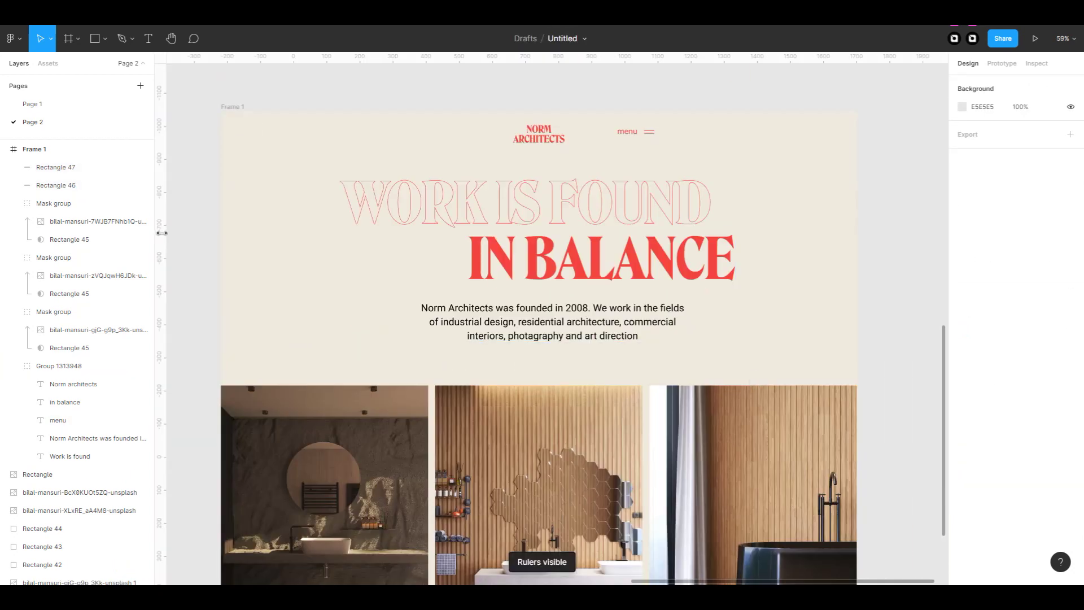
Add a vertical guide near the frame's right edge using a temporary helper square.
left_click_drag(276, 152, 311, 187)
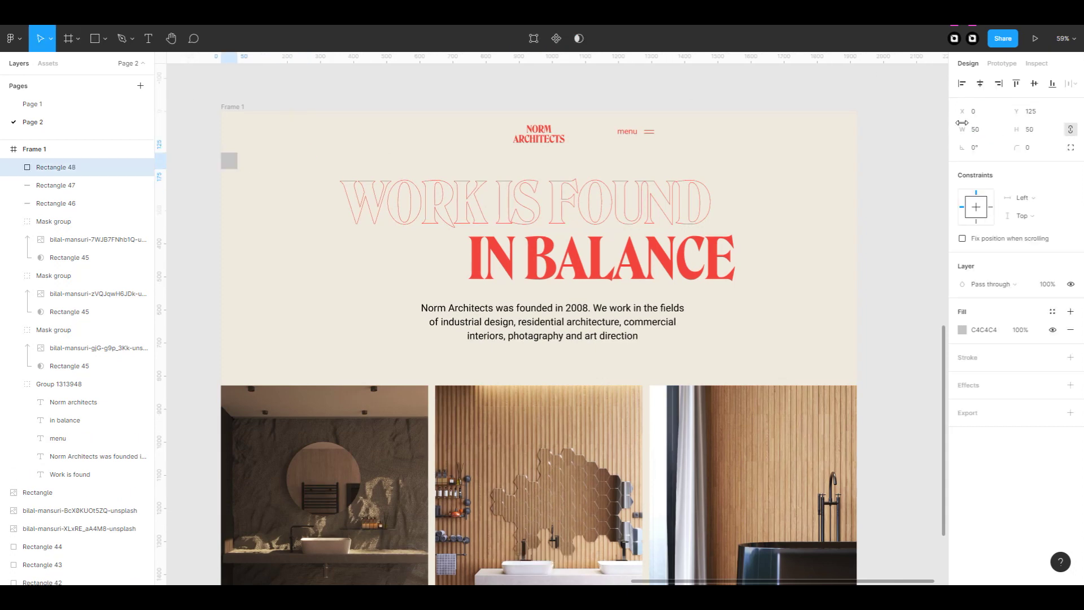
left_click(998, 83)
left_click_drag(160, 218, 789, 218)
key("Delete")
Group the menu label with the two hamburger lines.
left_click(644, 133)
double_click(648, 129)
scroll(675, 127, "up", 4)
left_click(636, 140)
left_click(594, 138, "shift")
key("ctrl+g")
scroll(819, 141, "down", 3, "ctrl")
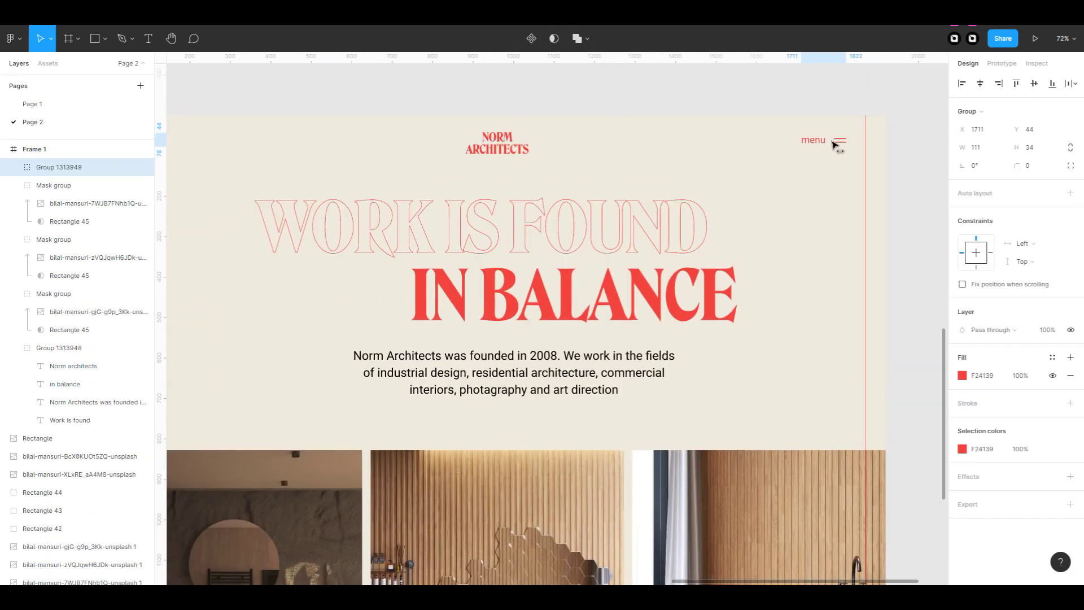
Move the Norm architects layer to the top of Frame 1 and vertically centre it with the menu group.
left_click(510, 152, "shift")
left_click_drag(74, 366, 62, 163)
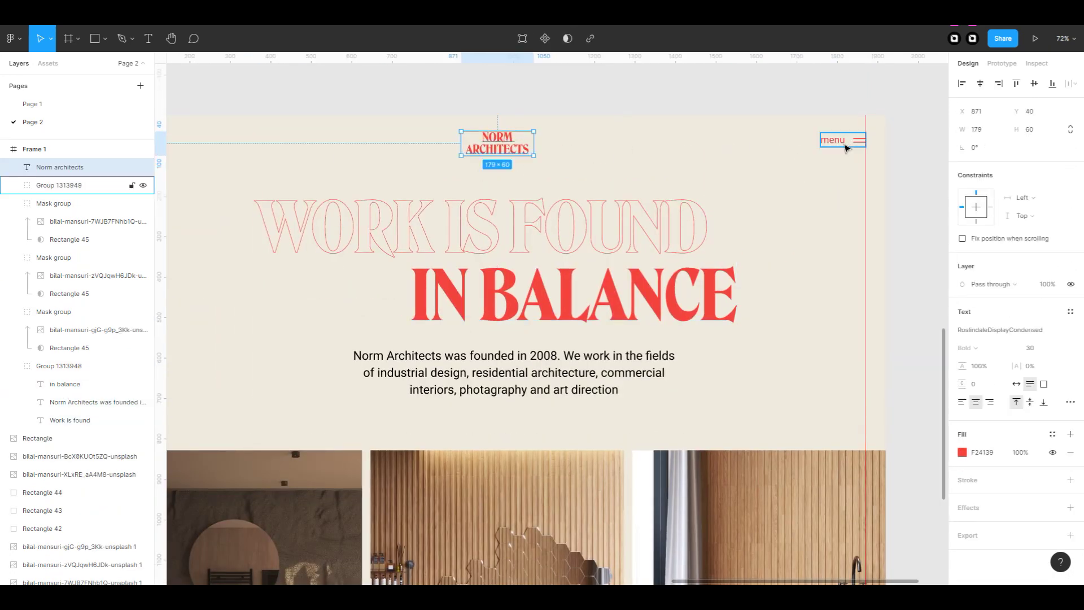
left_click(59, 185, "shift")
left_click(1035, 83)
left_click(914, 187)
scroll(903, 226, "down", 3, "ctrl")
key("shift+r")
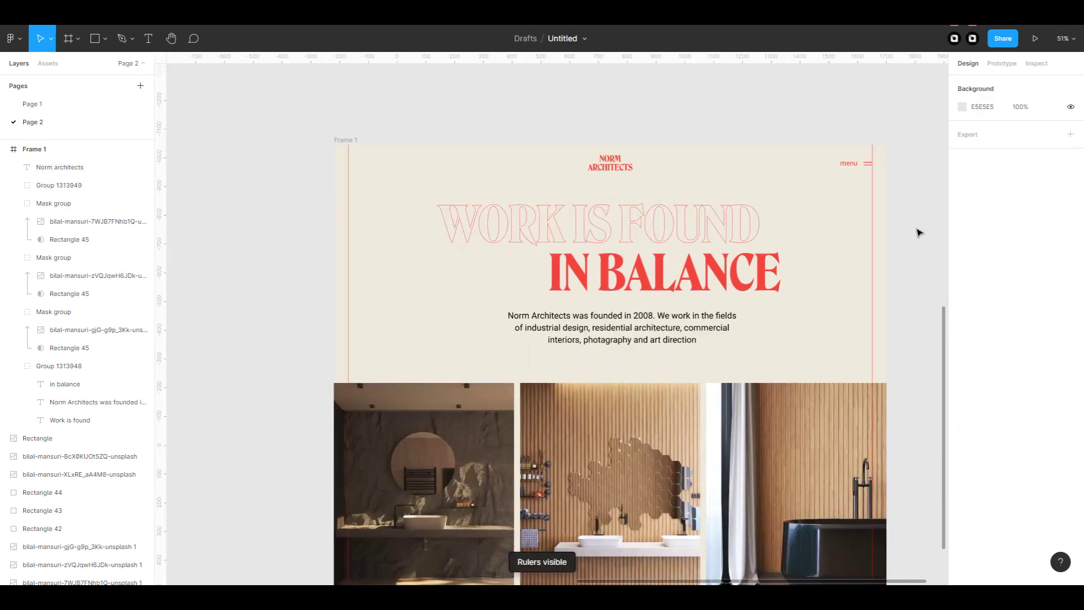
scroll(819, 254, "up", 5)
scroll(396, 237, "left", 5)
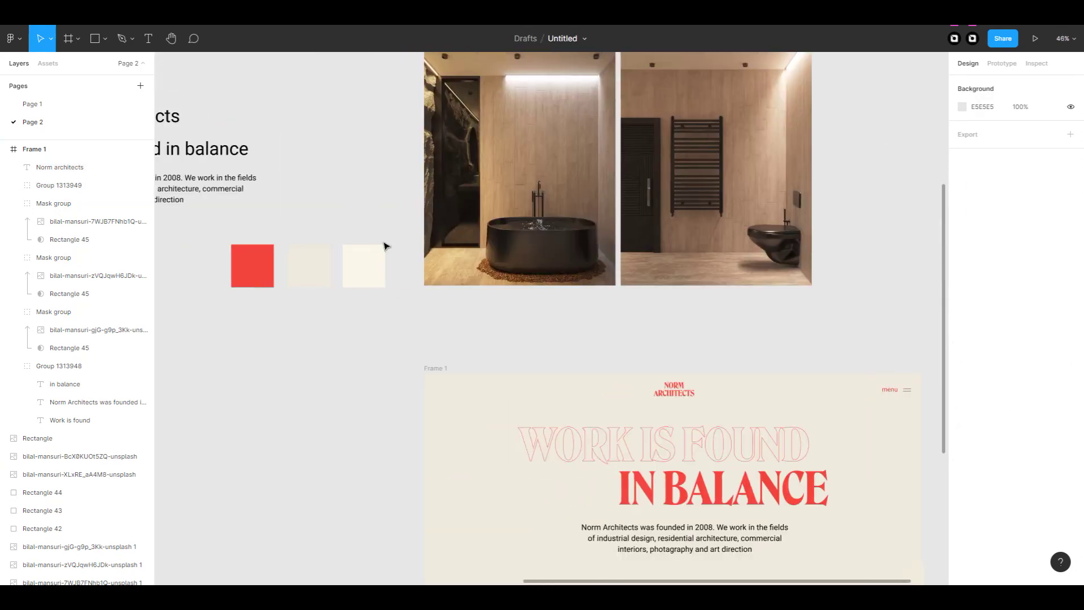
Paste the Instagram and Facebook icons into Frame 1 at its top-left corner.
scroll(242, 250, "left", 3)
left_click_drag(241, 249, 333, 279)
scroll(593, 321, "down", 5)
key("ctrl+v")
scroll(593, 321, "up", 2)
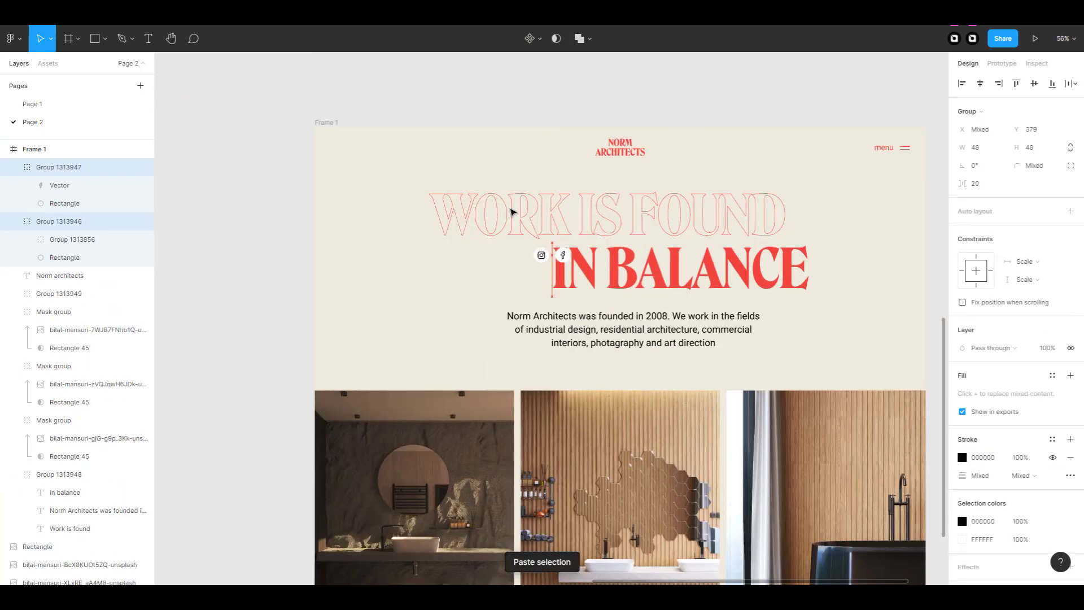
key("shift+r")
left_click_drag(550, 252, 357, 151)
Align the social icons, logo and menu along their vertical centres.
scroll(565, 226, "right", 3)
left_click_drag(844, 133, 226, 164)
left_click(1034, 83)
left_click(690, 187)
Adjust the gap between the two social icons, then undo the change.
key("shift+r")
left_click(248, 147)
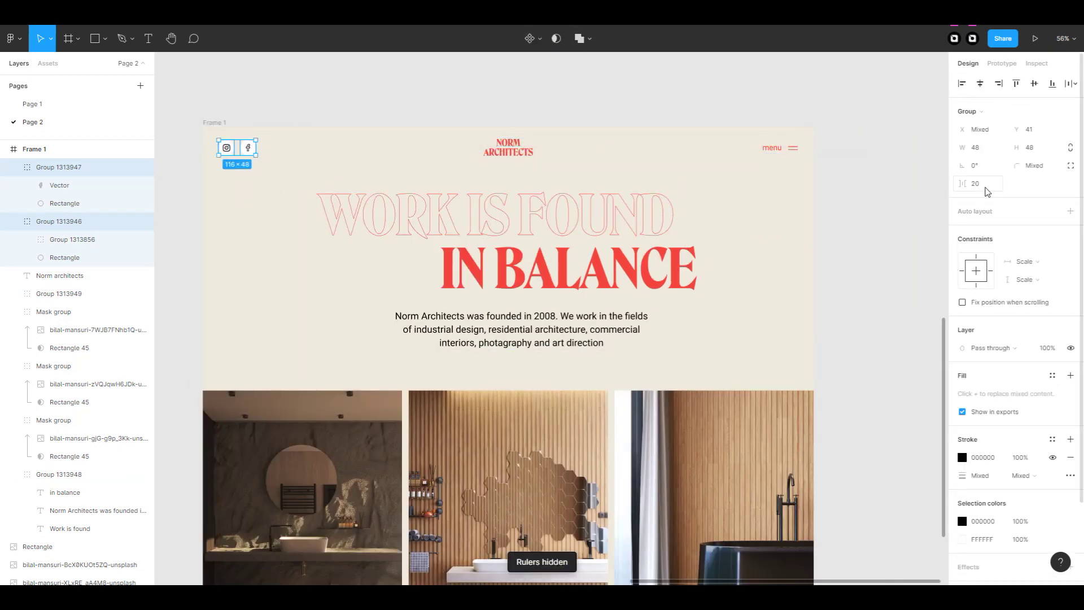
key("Return")
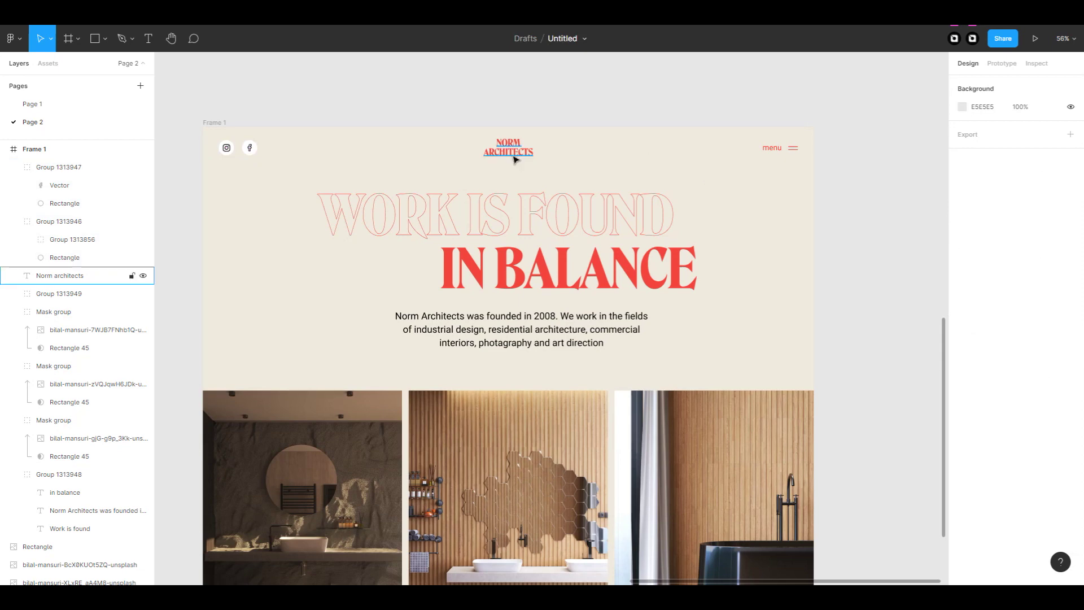
key("ctrl+z")
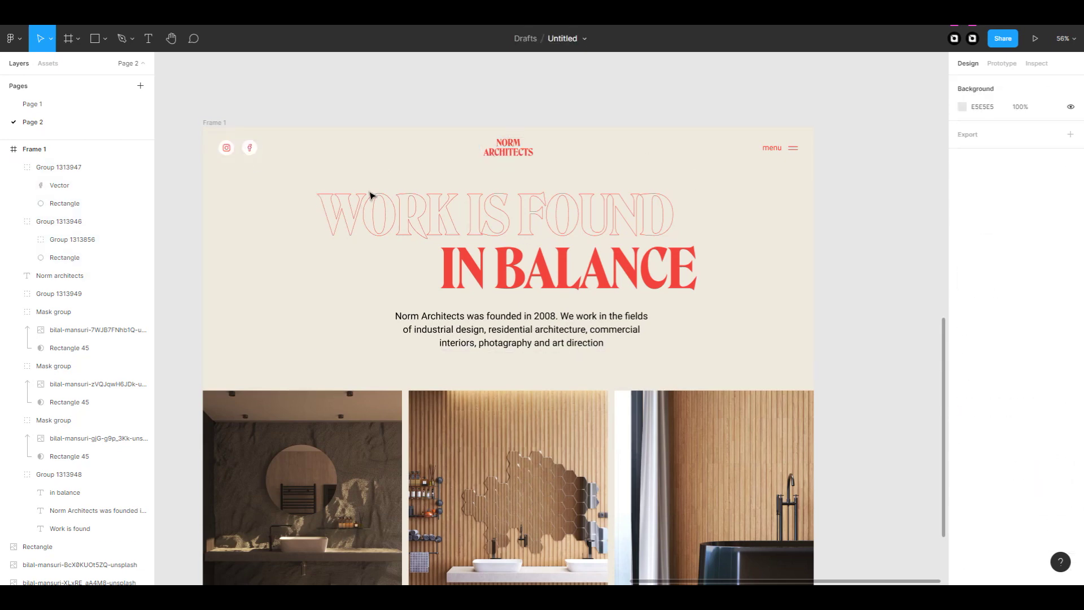
key("ctrl+z")
key("ctrl+z")
key("ctrl+z")
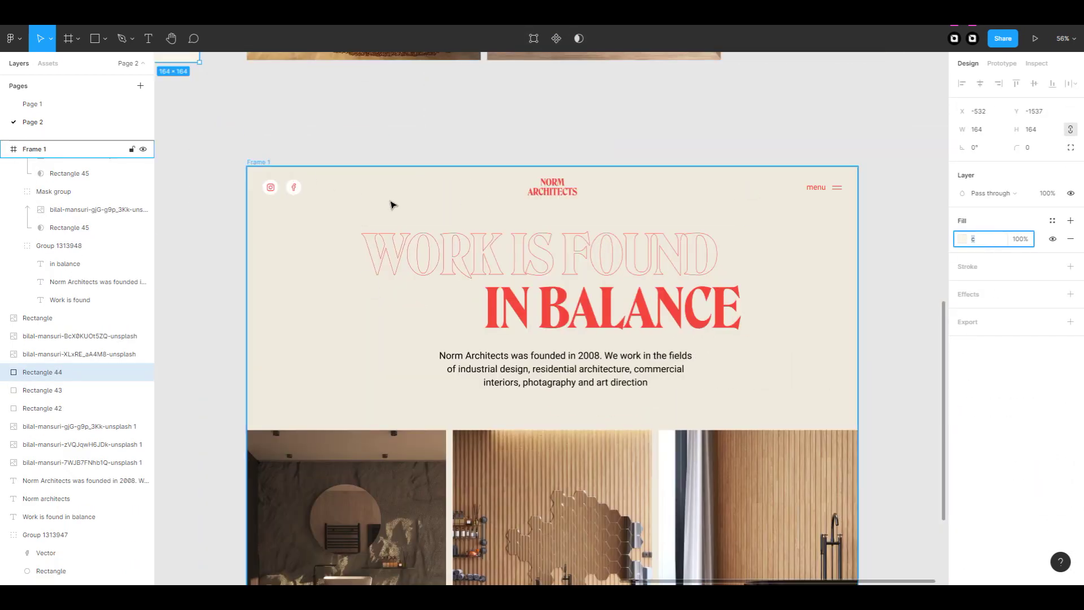
key("ctrl+z")
key("ctrl+z")
key("ctrl+z")
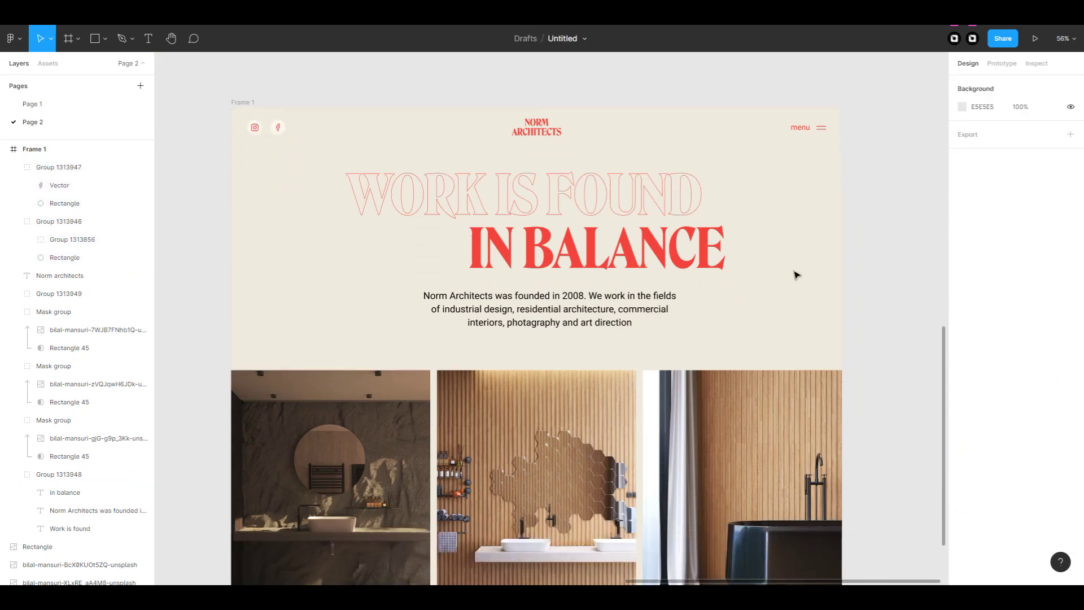
Draw a horizontal divider line across the frame under the header, left end at X 50.
left_click(105, 38)
left_click(74, 82)
left_click_drag(246, 142, 826, 141)
left_click_drag(246, 142, 247, 142)
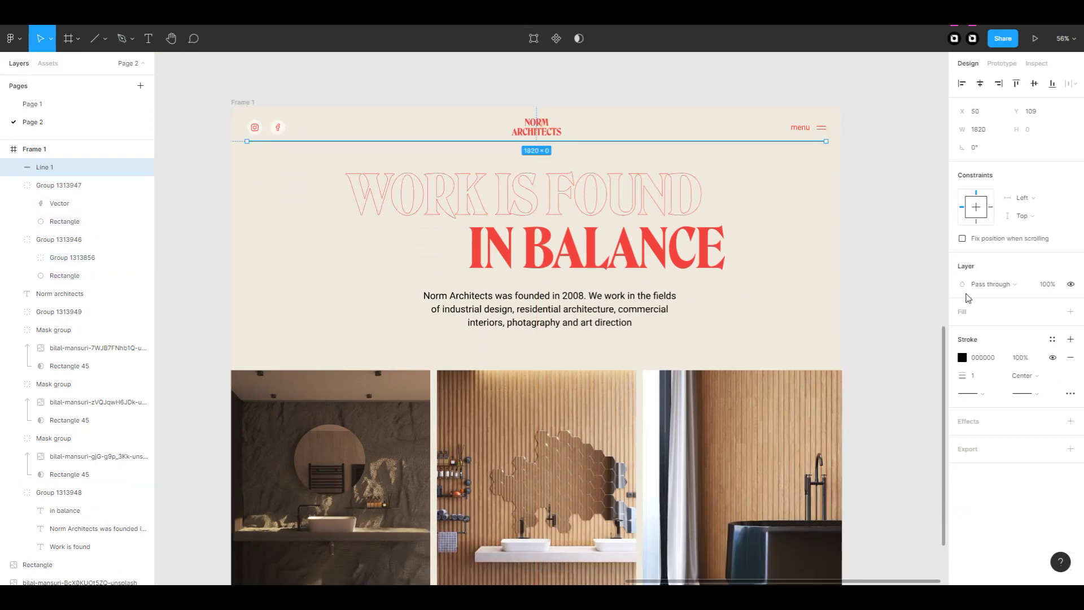
left_click(811, 187)
Check the divider line's placement against the header menu elements.
left_click(800, 128)
key("Escape")
key("Escape")
left_click(757, 143)
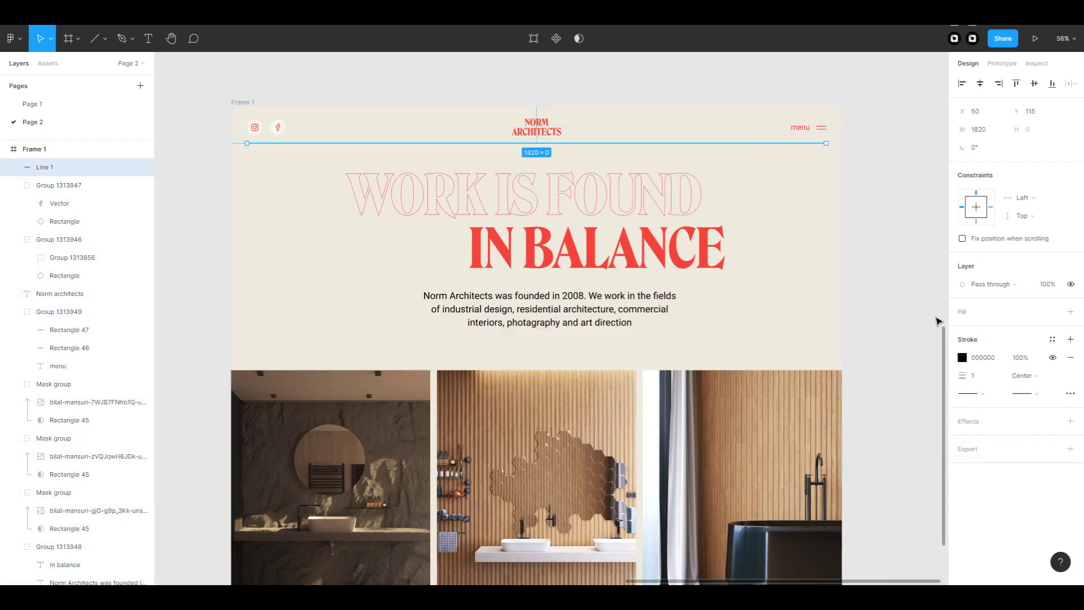
left_click(763, 180)
left_click(723, 144)
left_click(815, 194)
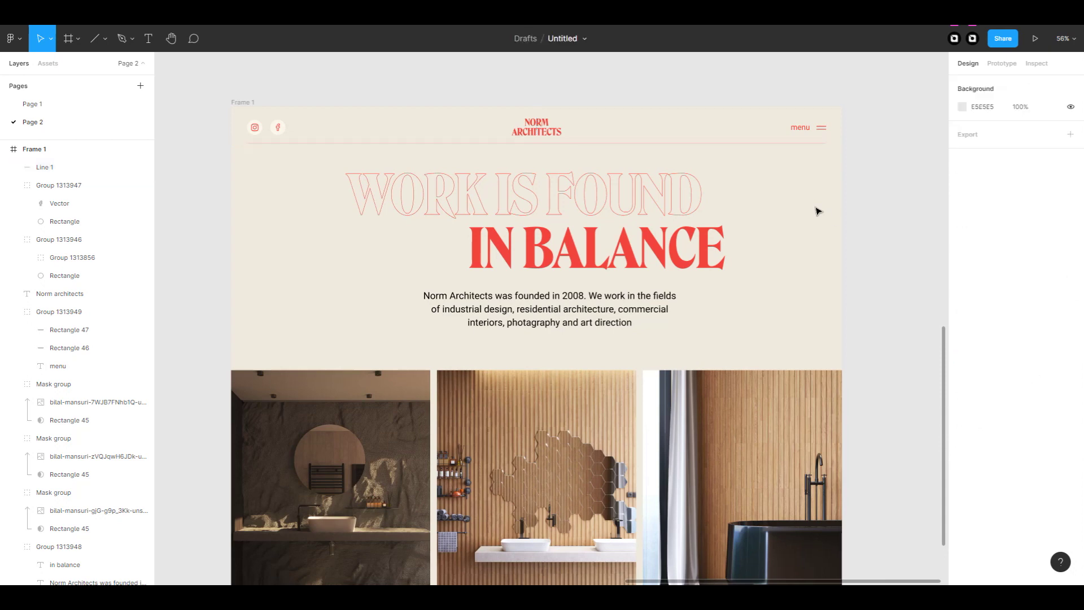
scroll(840, 170, "up", 2)
left_click_drag(209, 90, 793, 145)
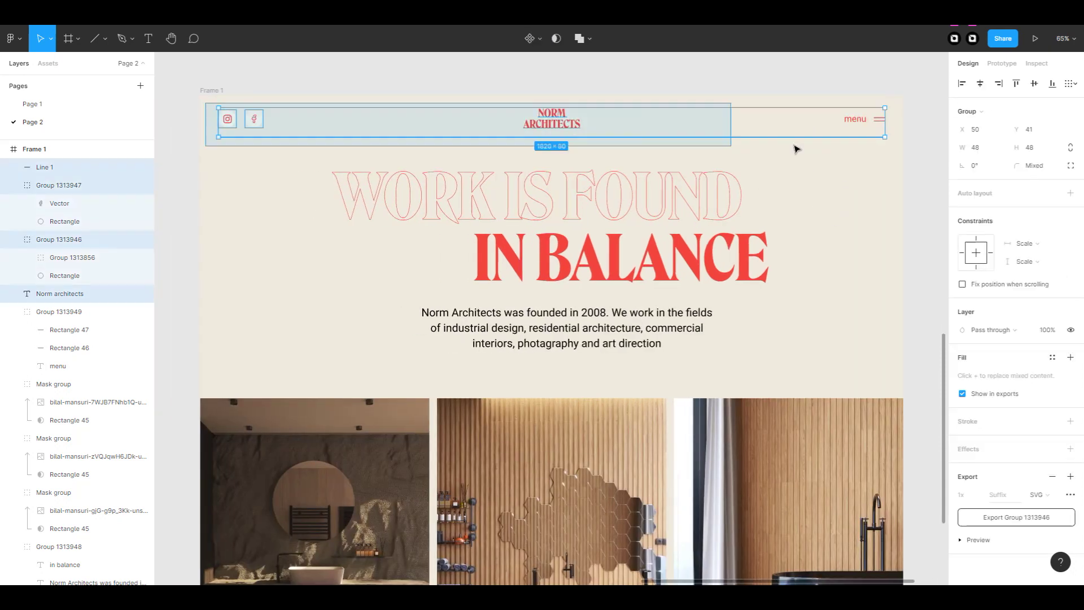
left_click(903, 183)
scroll(911, 187, "up", 2)
left_click(821, 174)
left_click(880, 199)
Inspect the Facebook icon group and the three photo mask groups below.
left_click(255, 157)
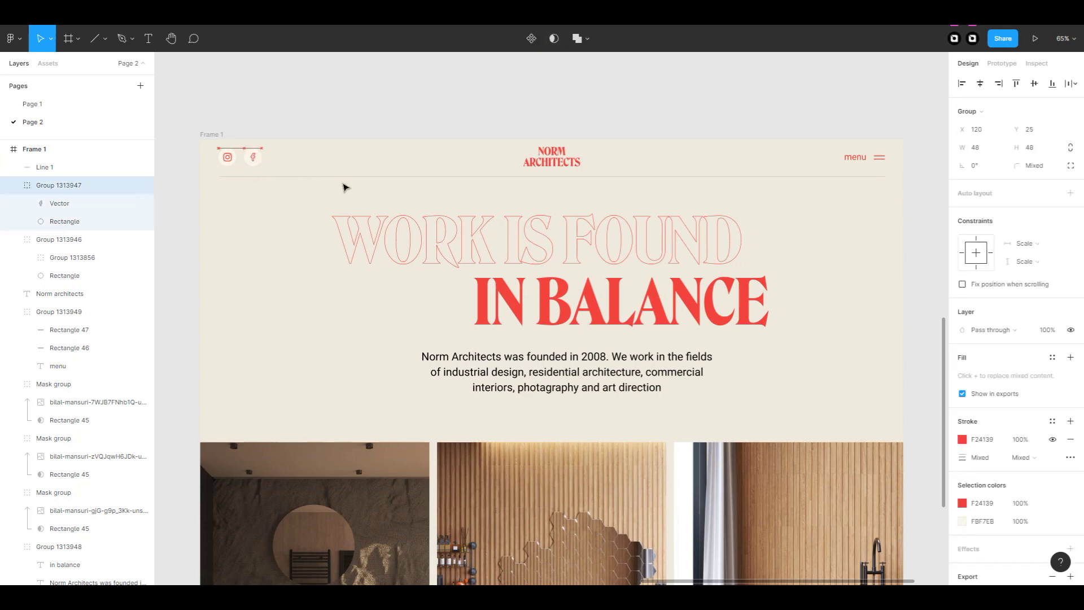
left_click(375, 228)
scroll(375, 228, "down", 2)
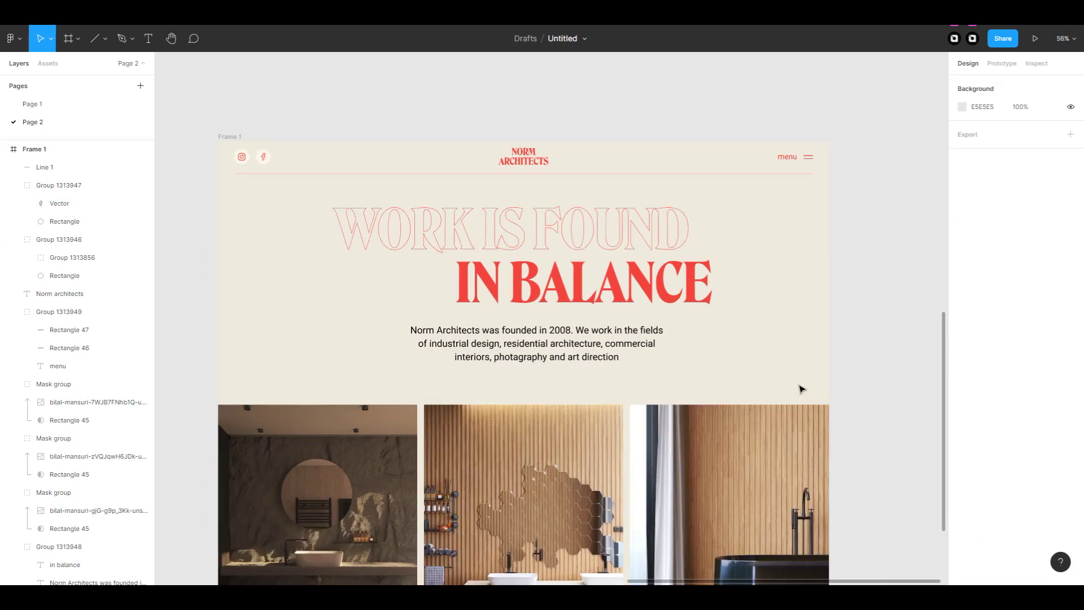
scroll(802, 389, "down", 5)
scroll(854, 392, "down", 2)
scroll(835, 395, "down", 2)
left_click_drag(845, 294, 243, 489)
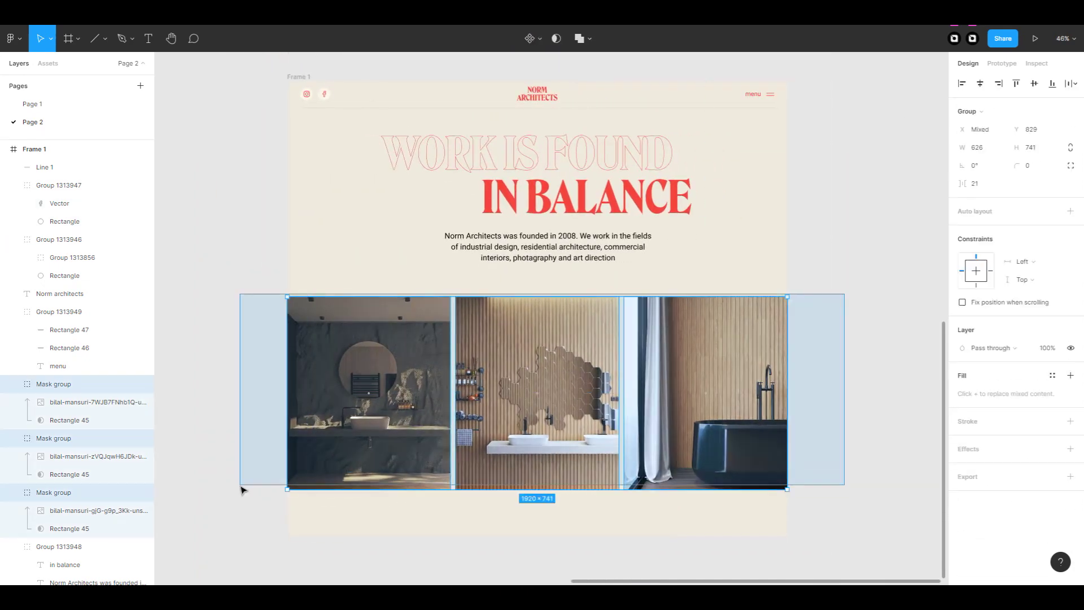
left_click(755, 283)
Draw an arrow with a straight shaft and angled head using the Pen tool.
key("p")
scroll(239, 203, "left", 1)
scroll(327, 206, "up", 5)
left_click(370, 231)
left_click(429, 231)
scroll(369, 231, "up", 2)
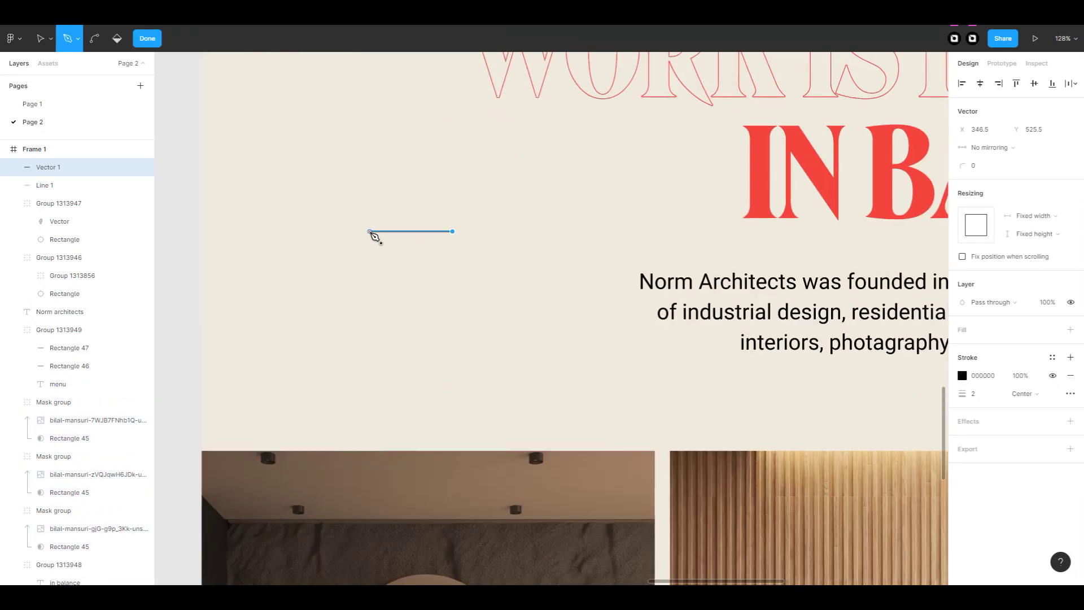
left_click(394, 256)
scroll(388, 243, "up", 4)
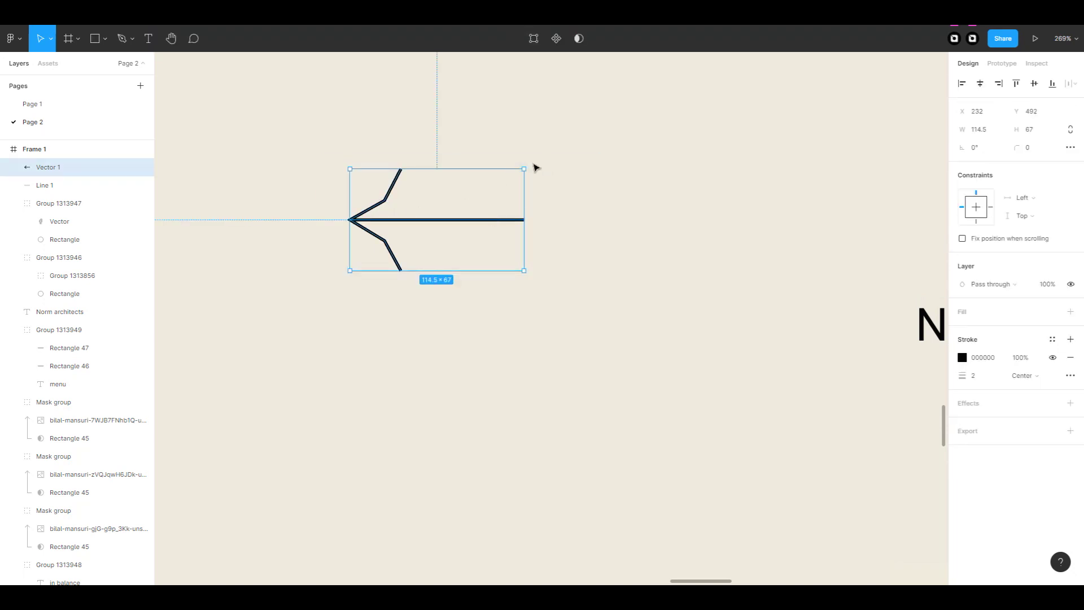
Rotate the arrow to point downward and turn on the rulers.
left_click_drag(562, 164, 375, 107)
left_click(556, 260)
key("shift+r")
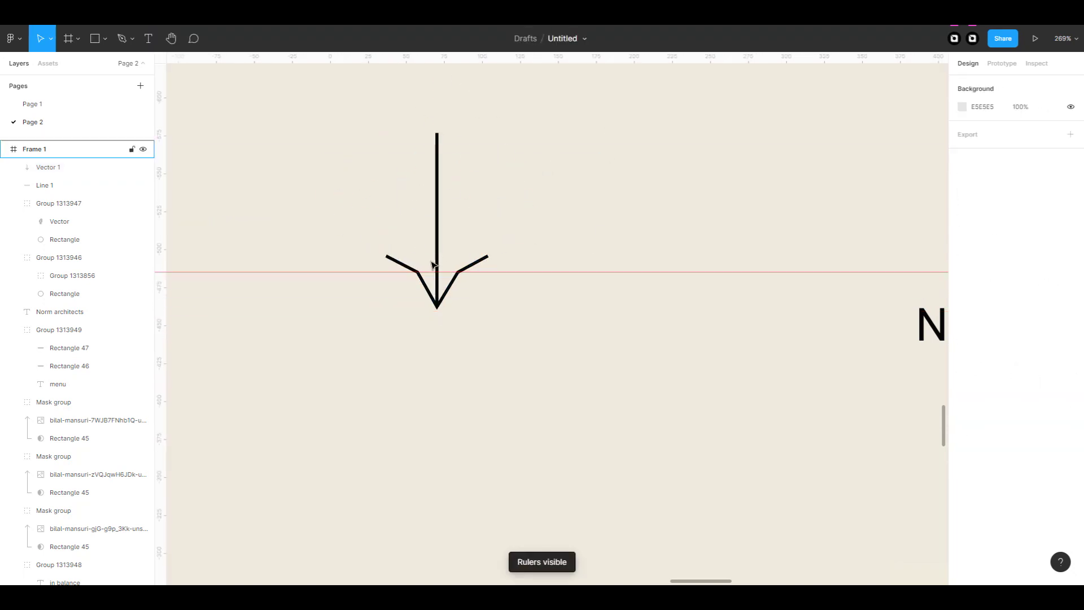
scroll(446, 269, "up", 5, "ctrl")
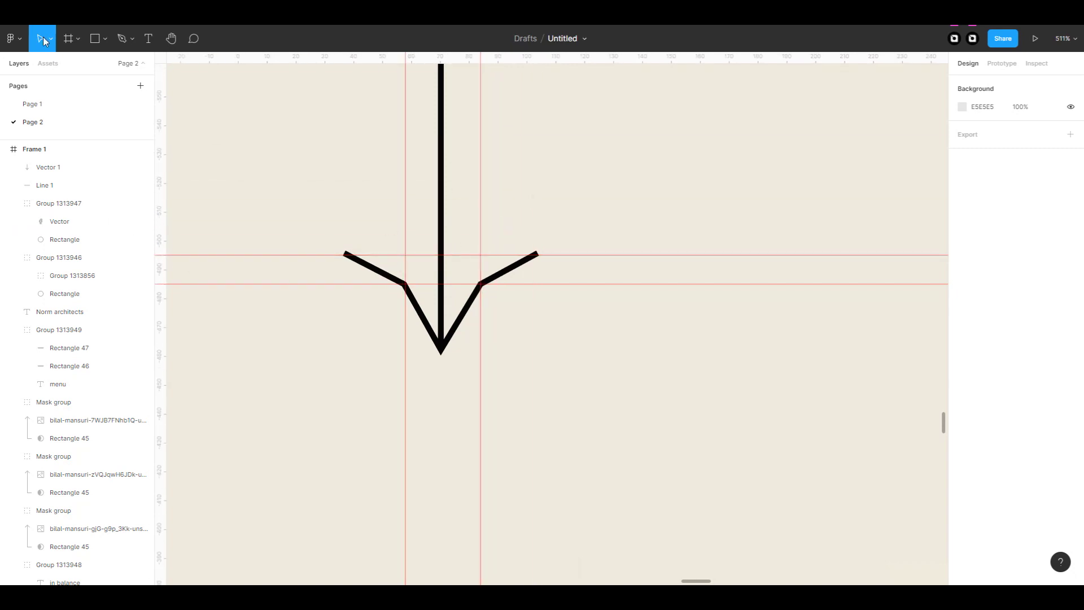
Draw a small grey gauge square and place it right of the arrow shaft.
key("r")
scroll(431, 285, "up", 2, "ctrl")
left_click_drag(429, 276, 477, 317)
scroll(496, 302, "up", 5, "ctrl")
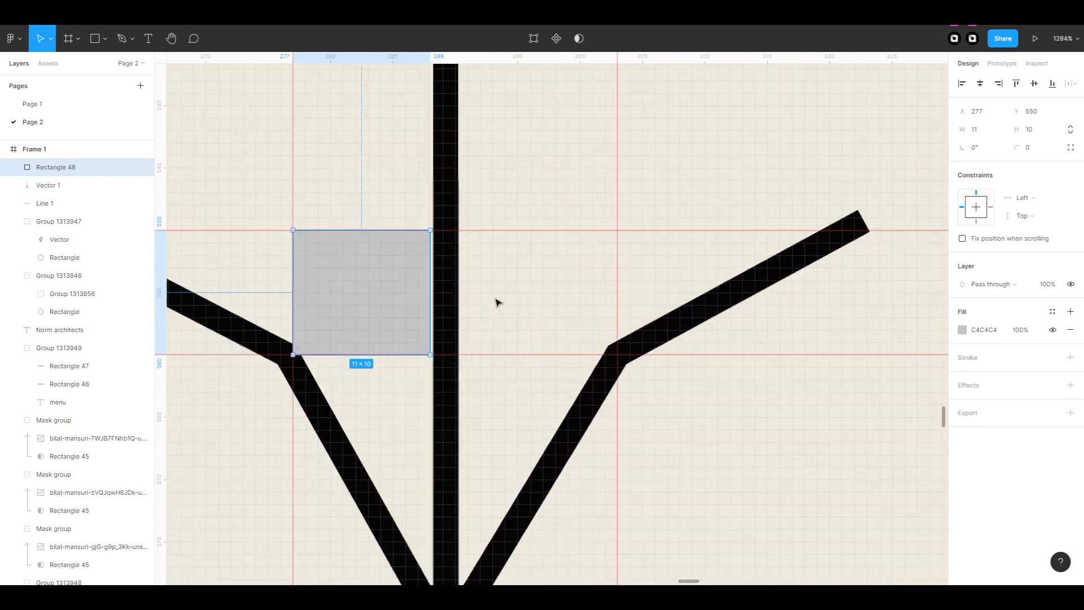
left_click_drag(366, 292, 540, 292)
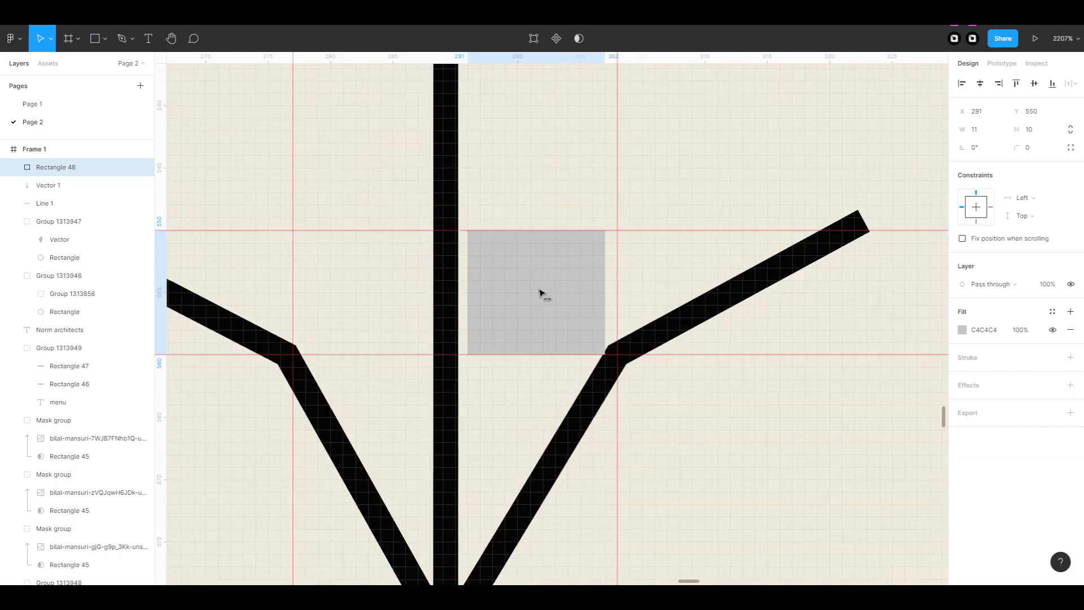
Adjust the arrowhead's bend points, measuring them against the gauge square.
double_click(612, 357)
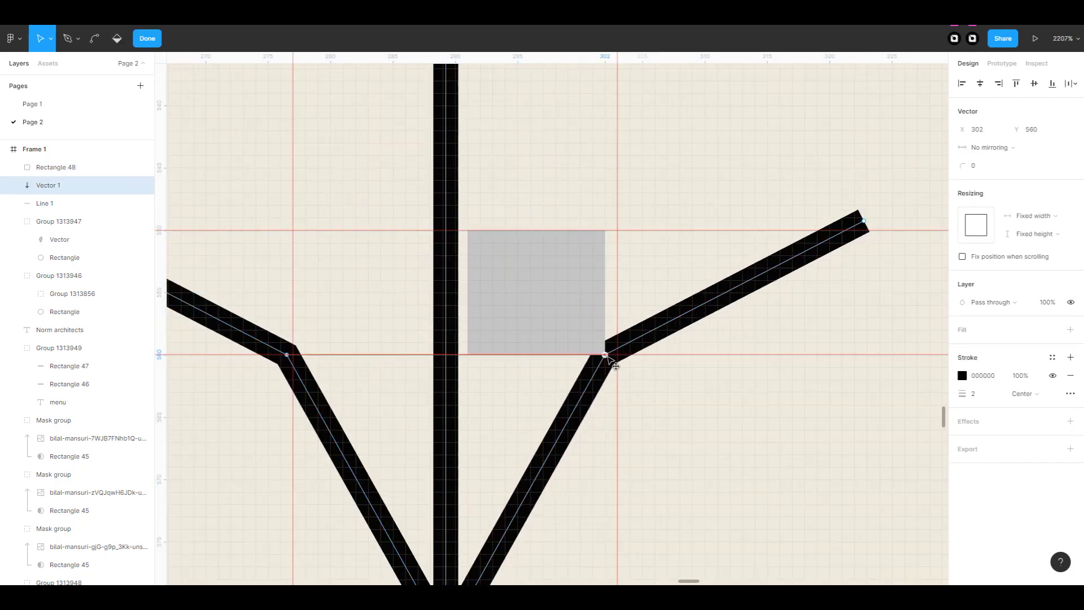
key("Escape")
key("Escape")
scroll(632, 297, "down", 3, "ctrl")
mouse_move(614, 298)
left_mouse_down()
mouse_move(508, 290)
mouse_move(614, 295)
left_mouse_up()
key("Left")
left_click(648, 321)
double_click(626, 334)
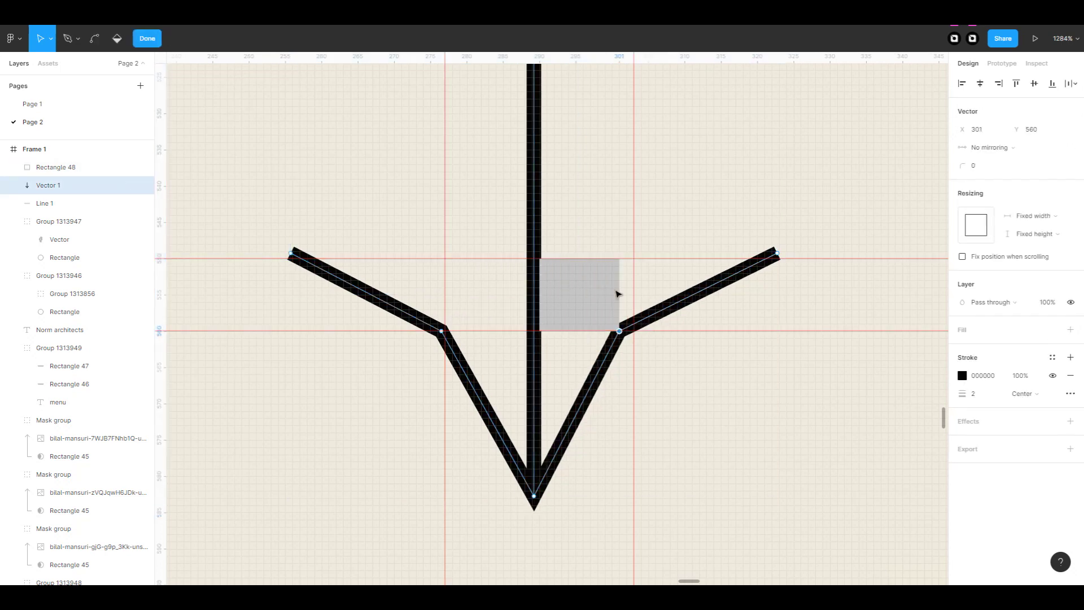
key("Escape")
left_click(595, 295)
mouse_move(595, 295)
left_mouse_down()
mouse_move(496, 300)
mouse_move(595, 300)
left_mouse_up()
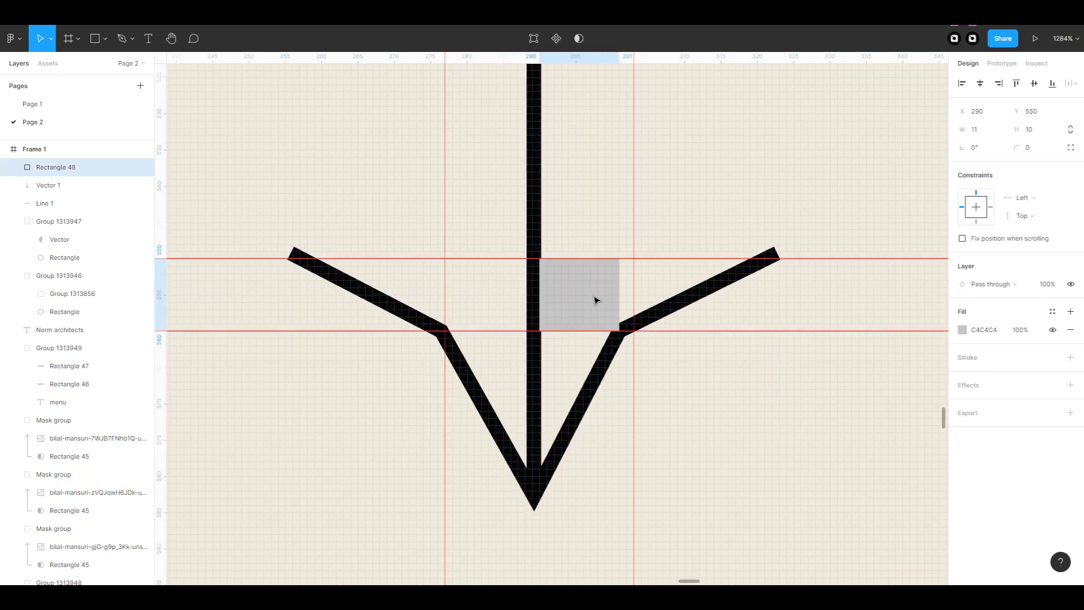
Delete the gauge square, hide the rulers, and re-enter the arrow's point editing.
scroll(617, 314, "down", 5)
key("Delete")
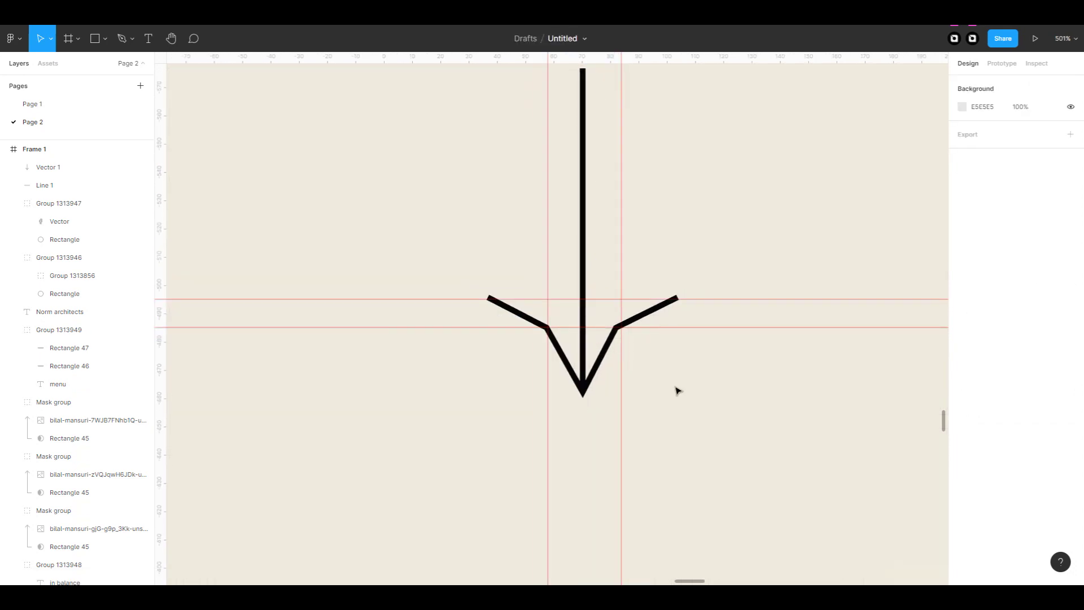
scroll(672, 344, "down", 5)
key("shift+r")
scroll(689, 337, "up", 3)
double_click(626, 339)
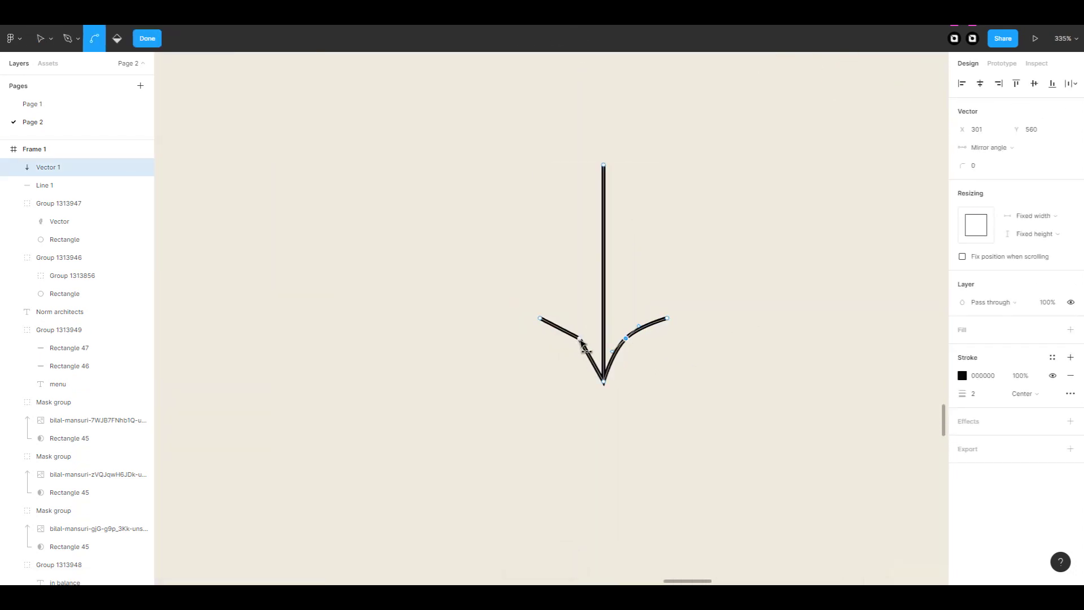
Curve the arrowhead barbs and set the arrow's stroke weight to 3.
key("Escape")
left_click(590, 226)
left_click(974, 375)
type("3")
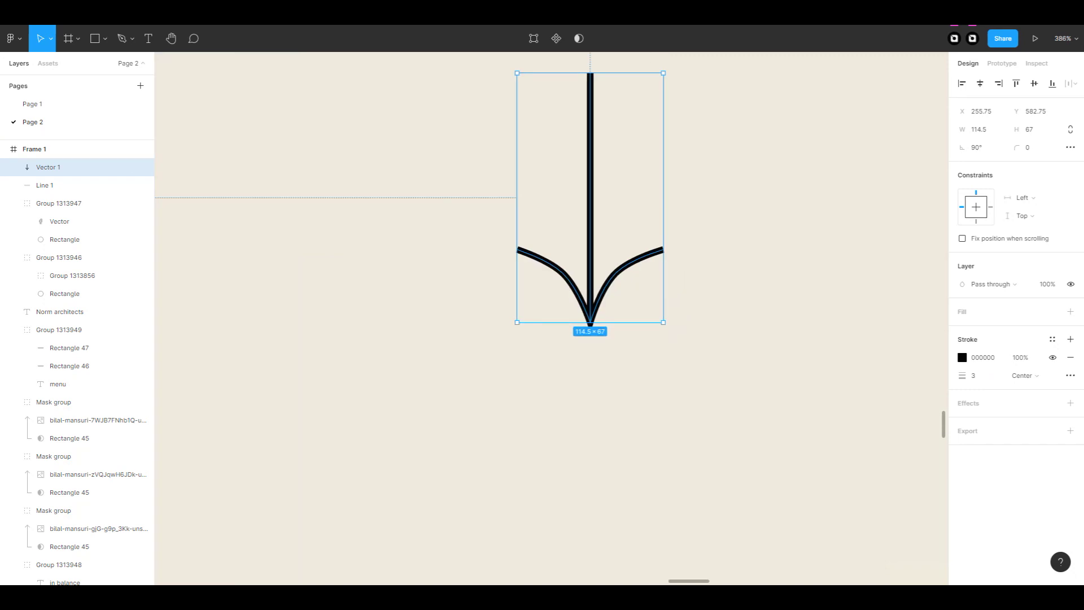
left_click(1071, 375)
left_click(758, 286)
Rotate the arrow to point left and centre it beneath the photo row.
scroll(758, 285, "down", 3)
left_click(658, 237)
mouse_move(703, 166)
left_mouse_down()
mouse_move(728, 273)
mouse_move(757, 305)
left_mouse_up()
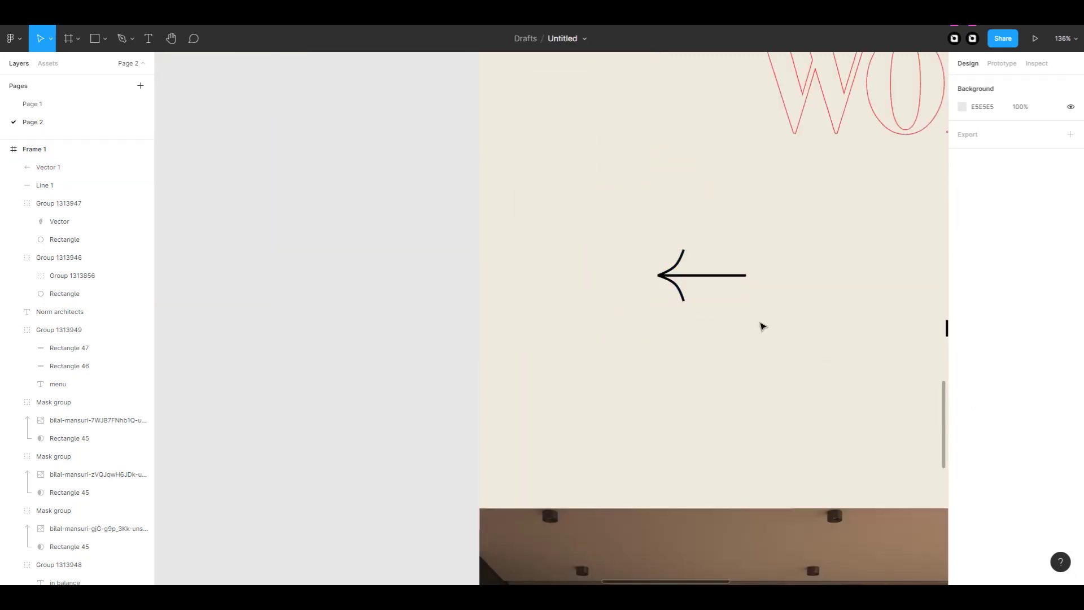
scroll(761, 322, "down", 3)
scroll(521, 315, "down", 3)
double_click(484, 292)
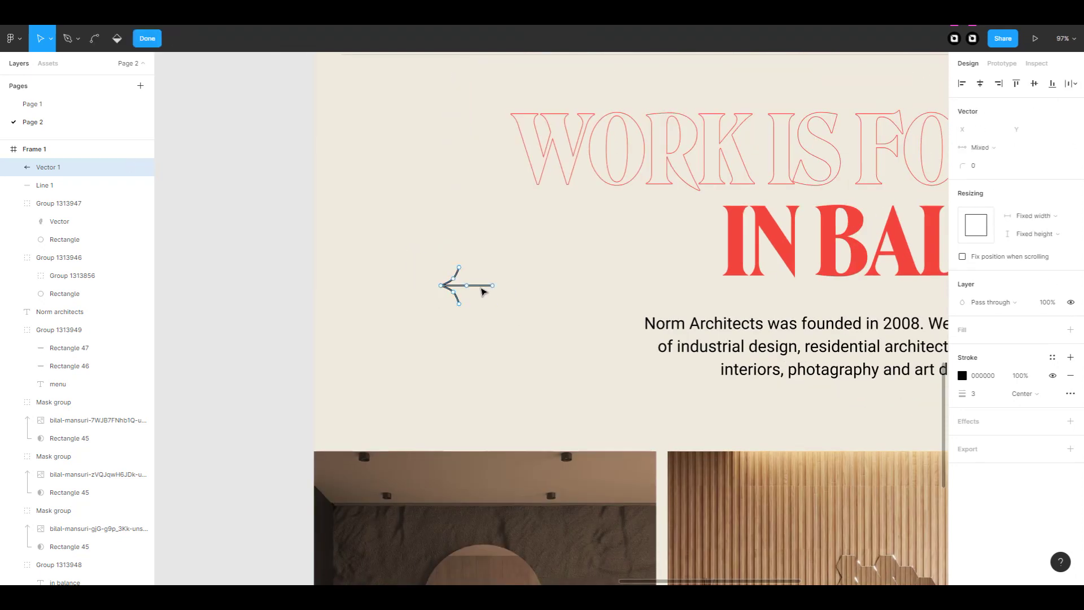
key("Escape")
scroll(503, 329, "down", 5)
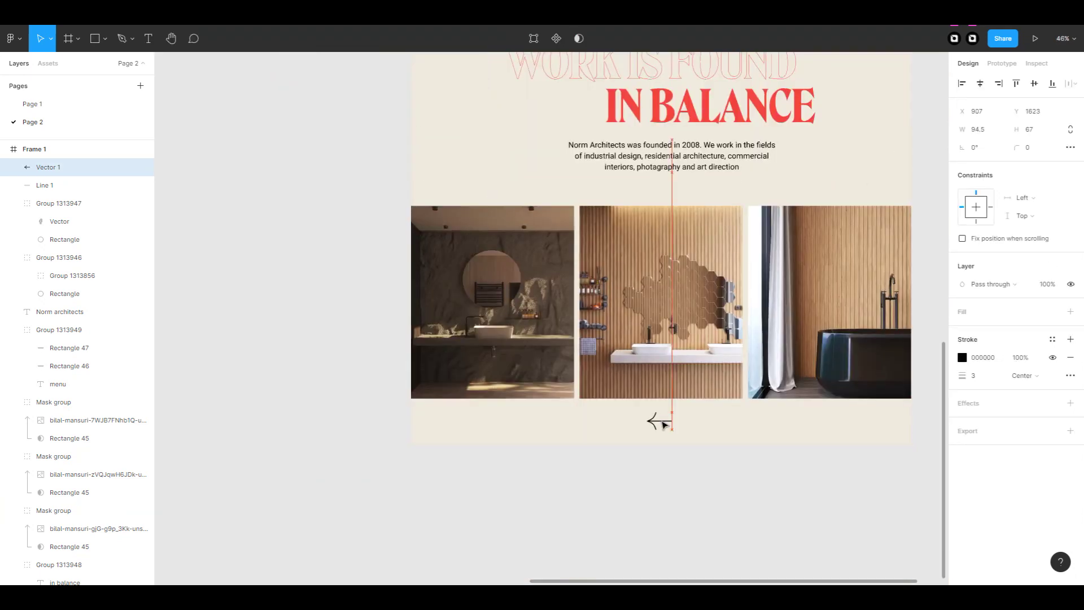
Draw a circle beside the arrow below the photos and fill it red.
scroll(721, 421, "up", 2)
left_click(778, 432)
left_click(105, 39)
left_click(56, 105)
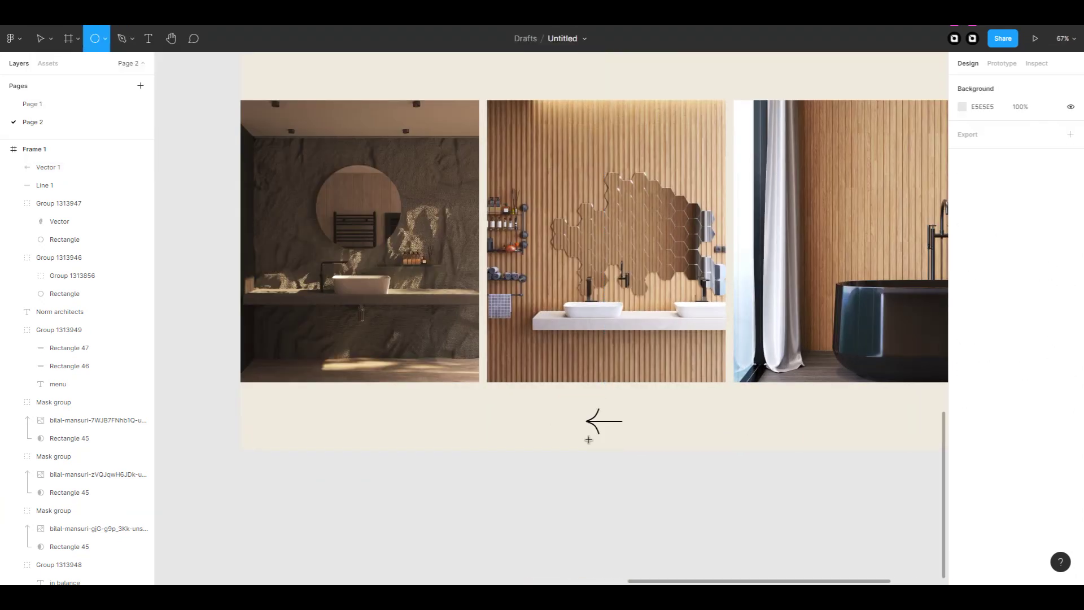
left_click_drag(471, 378, 530, 431)
left_click(962, 330)
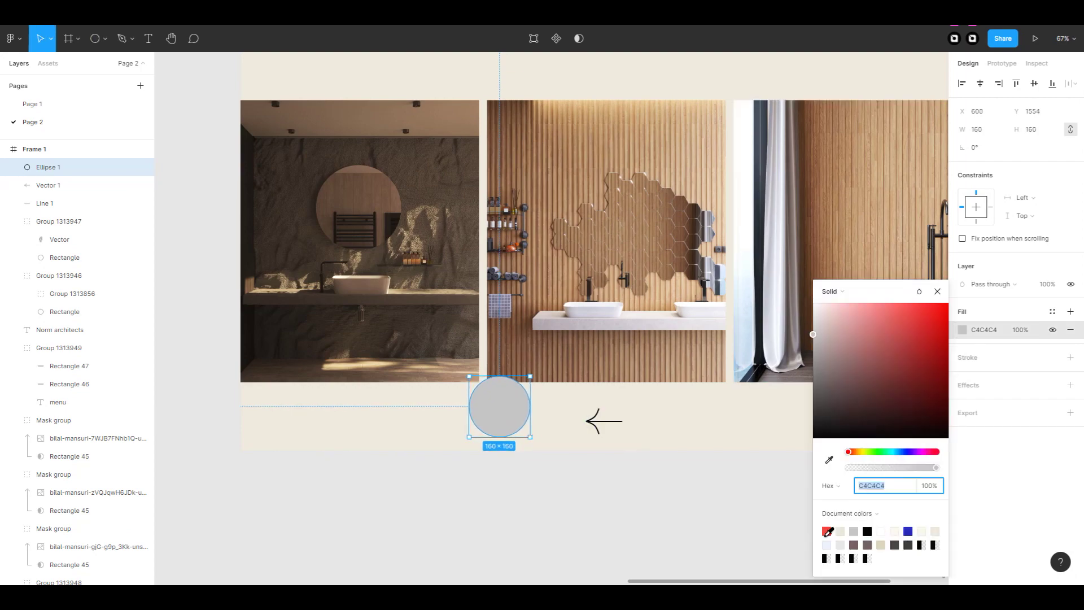
left_click(825, 541)
left_click(678, 480)
Centre the arrow on the red circle, layer it on top, and group them.
left_click(616, 421)
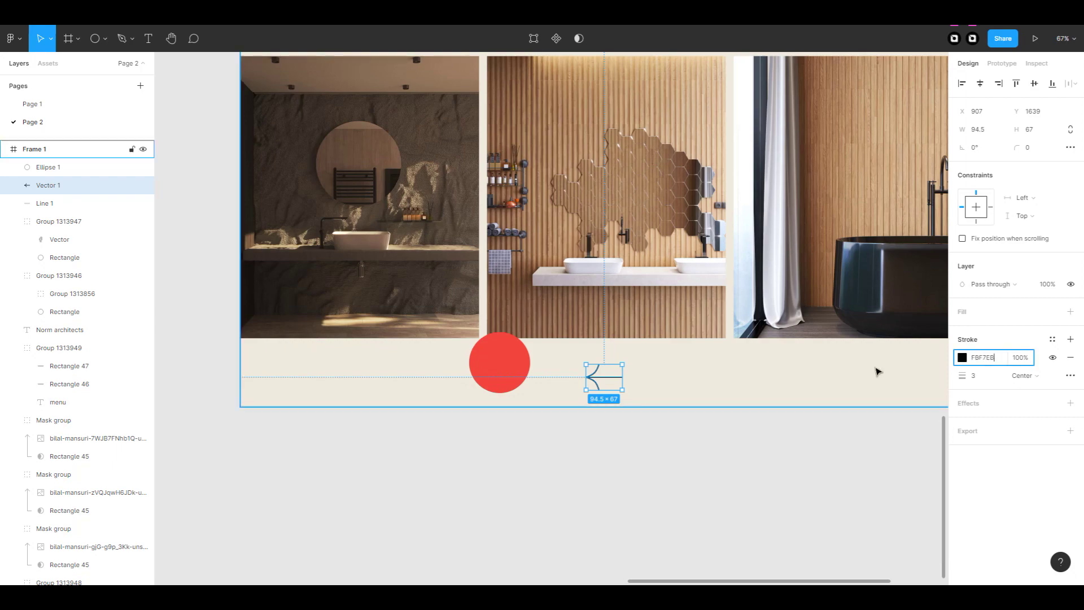
left_click(491, 367, "shift")
left_click(981, 84)
left_click(1034, 84)
left_click_drag(51, 185, 51, 162)
left_click_drag(620, 358, 509, 384)
key("ctrl+g")
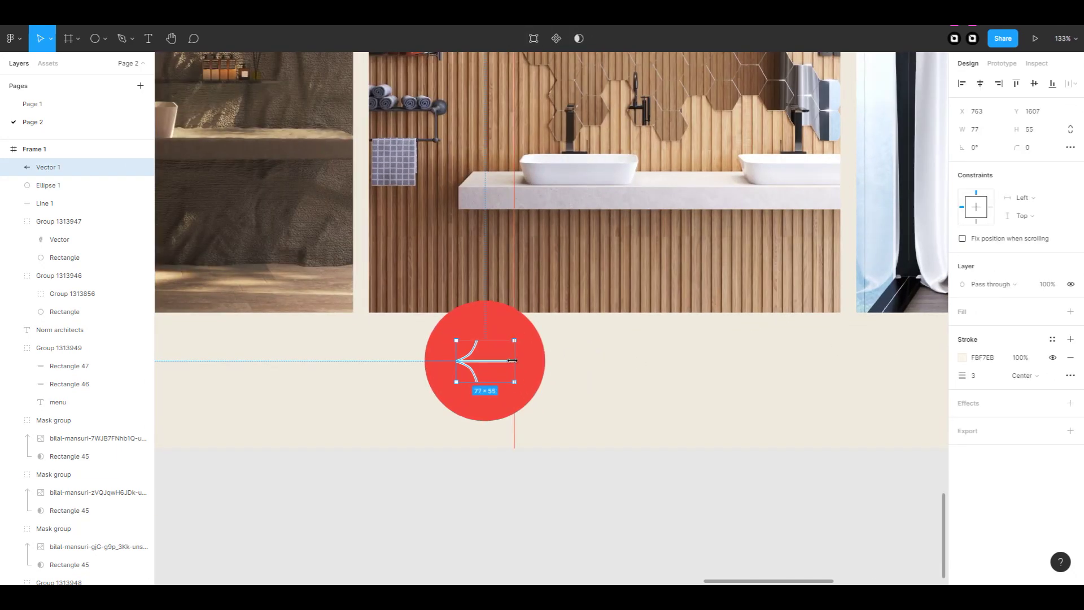
Shrink the arrow button slightly, then paste a copy rotated to point right.
scroll(482, 386, "down", 3)
scroll(482, 386, "up", 3)
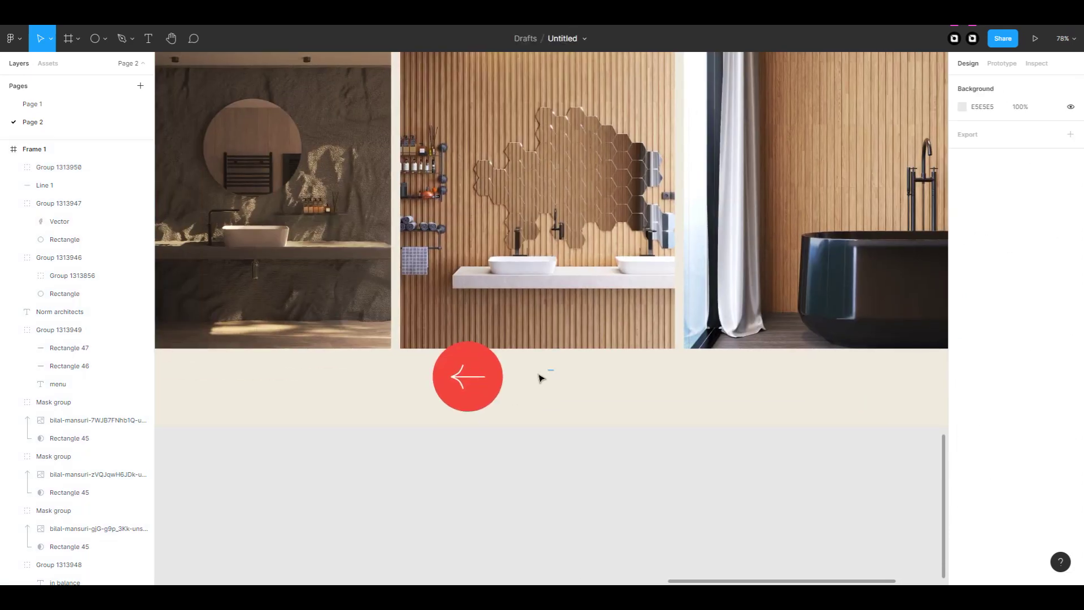
left_click_drag(540, 377, 466, 344)
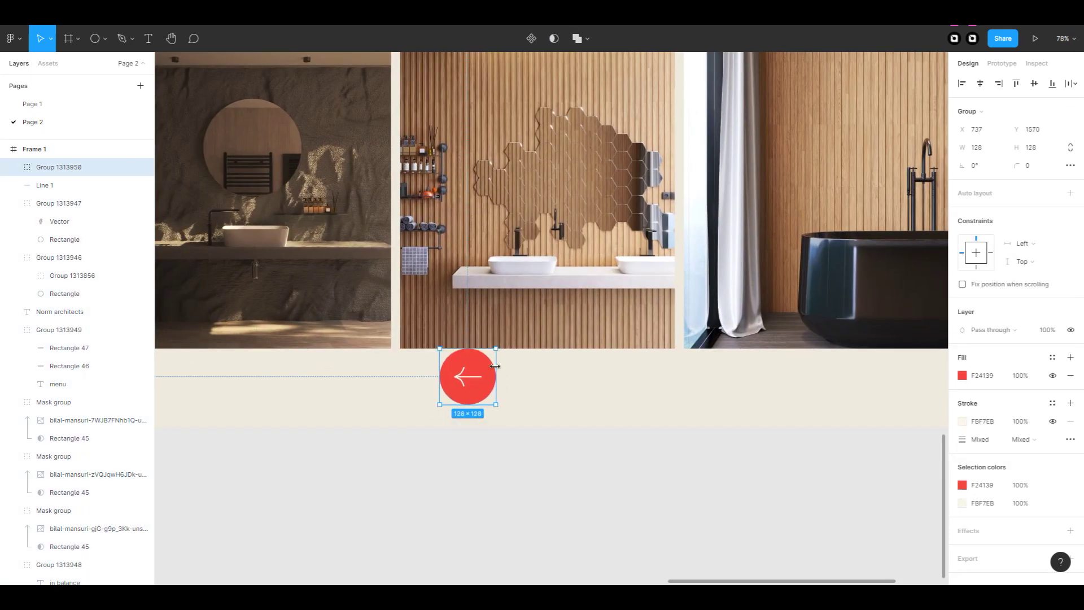
key("ctrl+v")
left_click_drag(509, 397, 467, 384)
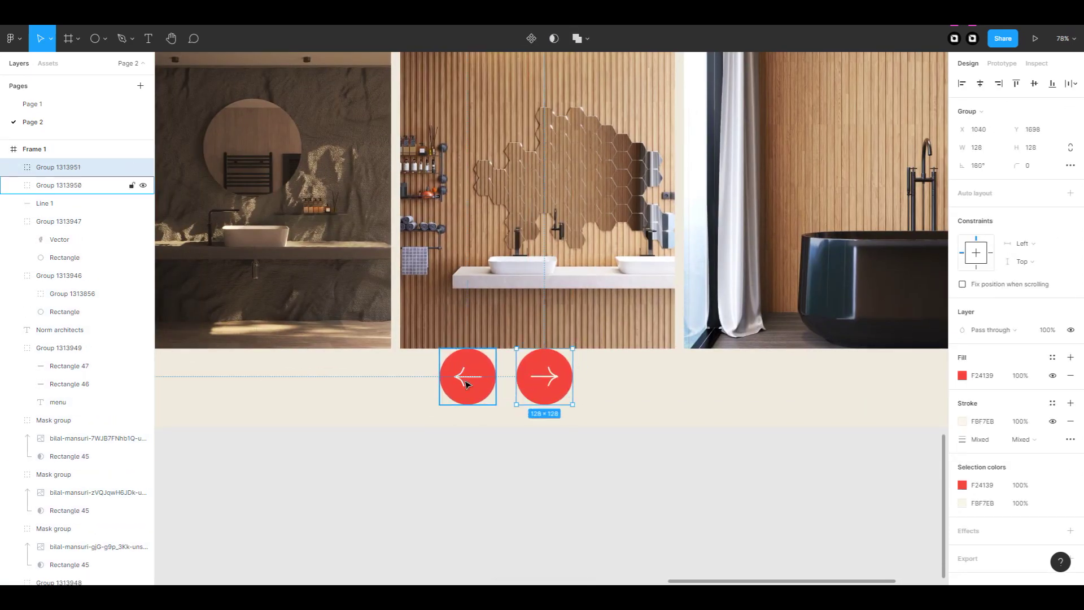
Restyle the left button's circle with a pale fill and no red outline.
double_click(474, 386)
left_click(983, 312)
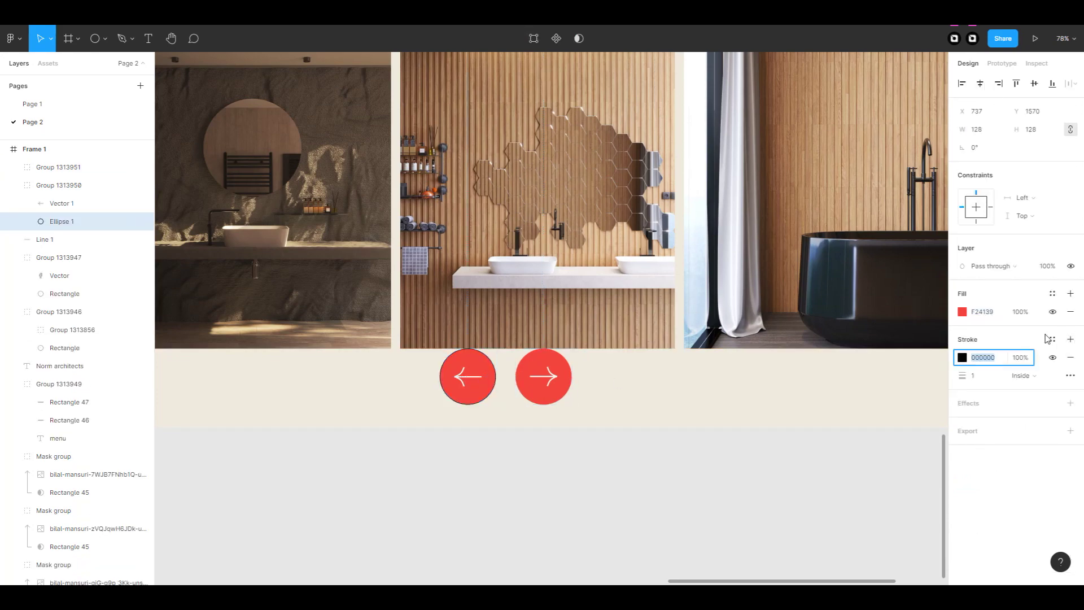
left_click(512, 385)
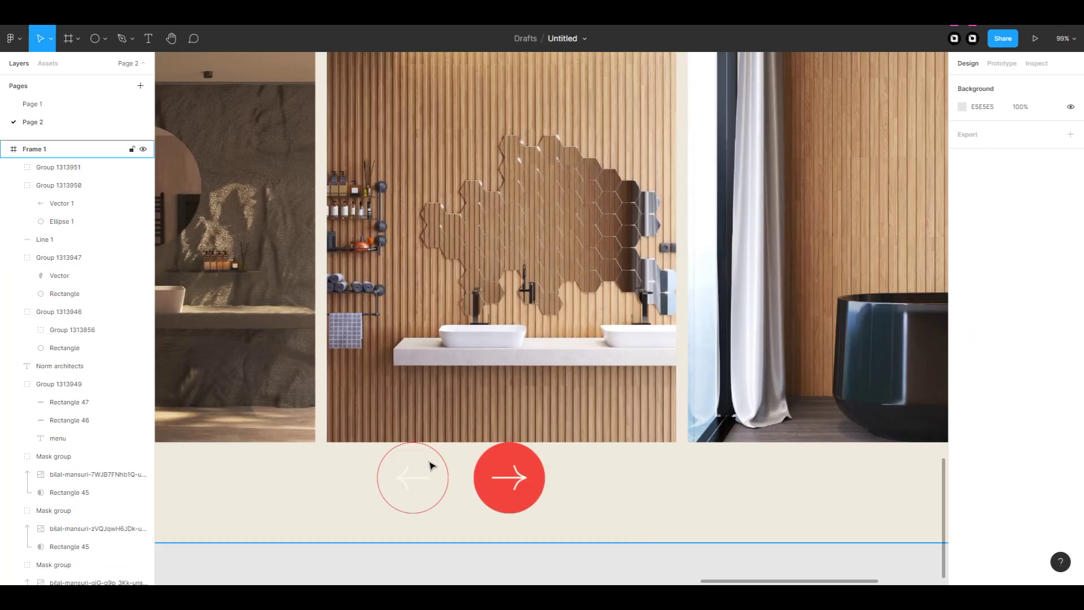
double_click(418, 483)
left_click(1000, 341)
left_click(451, 474)
left_click(986, 340)
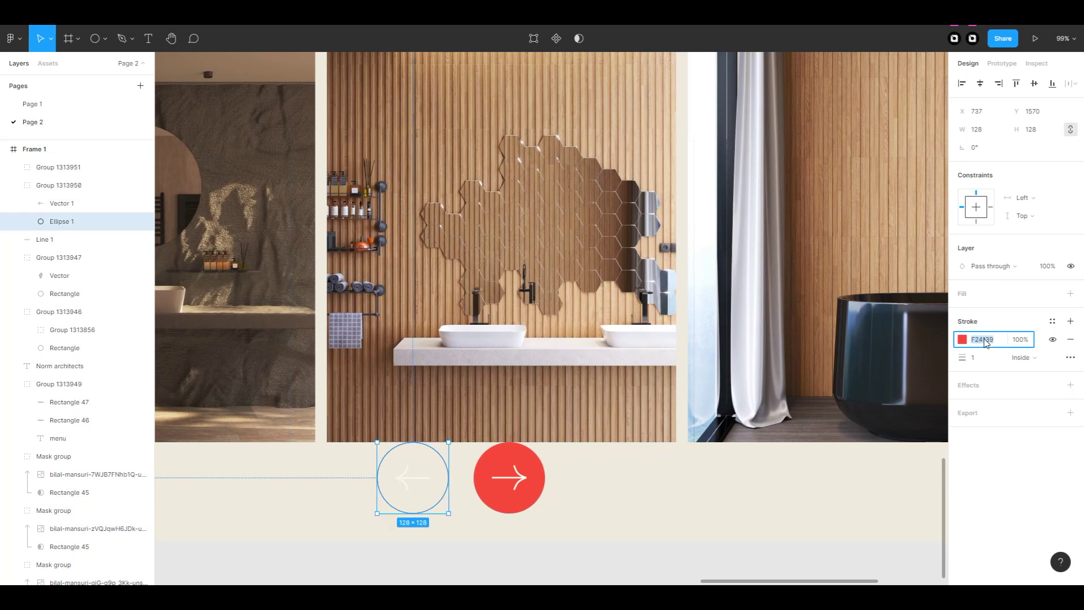
left_click(1071, 342)
left_click(1070, 294)
key("Escape")
key("shift+1")
Change the paragraph text colour to dark grey.
left_click(588, 252)
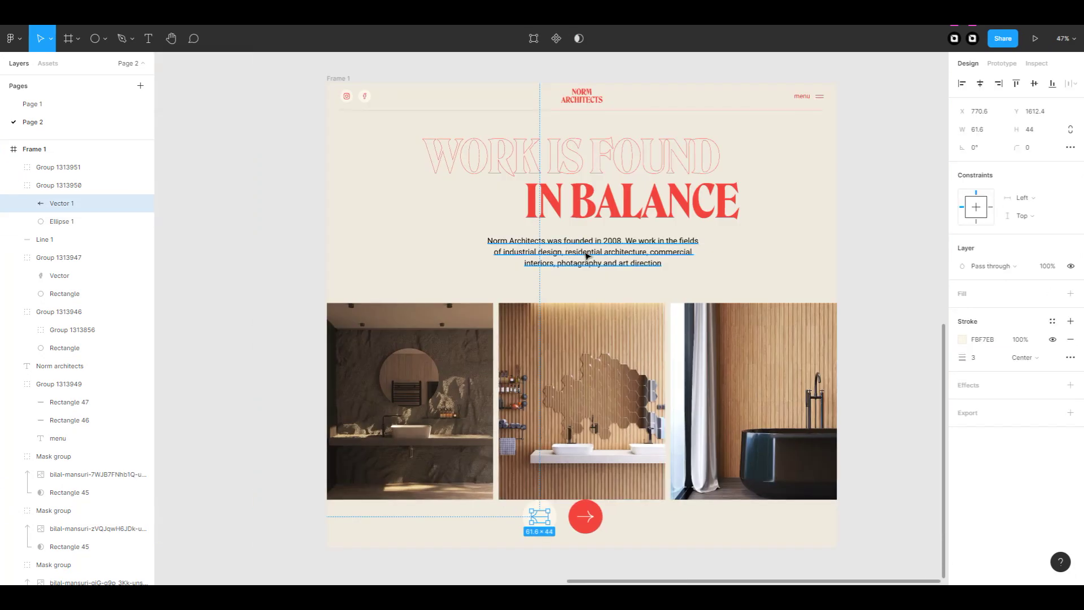
left_click(964, 440)
scroll(842, 422, "up", 3)
left_click(813, 405)
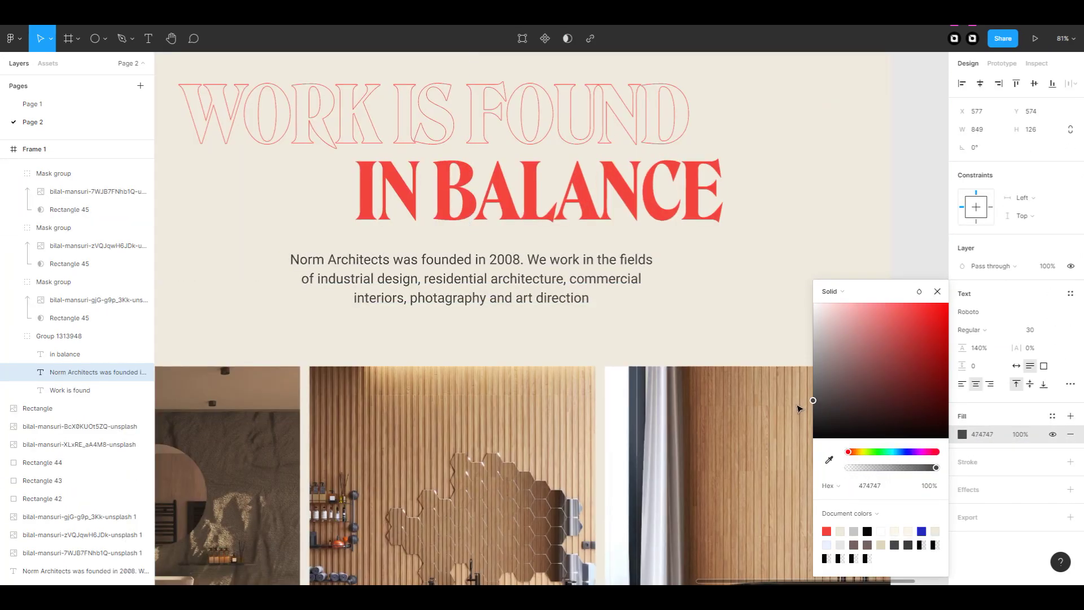
scroll(798, 408, "down", 2)
Make the left arrow dark grey, regroup it with its circle, and group both buttons.
left_click(719, 367)
scroll(624, 469, "down", 5)
left_click(495, 421)
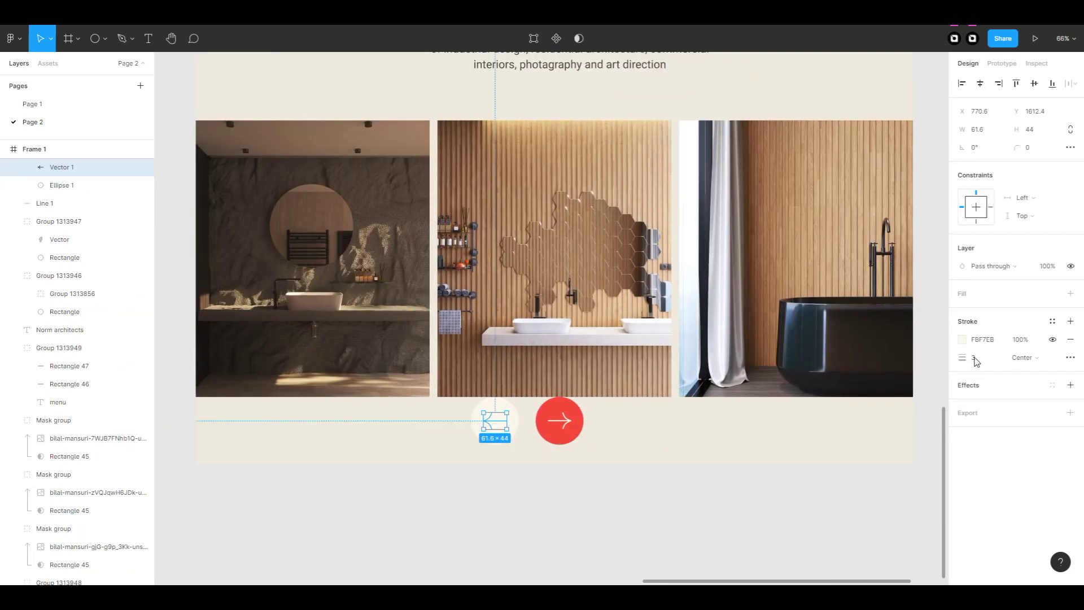
key("ctrl+g")
left_click(564, 434, "shift")
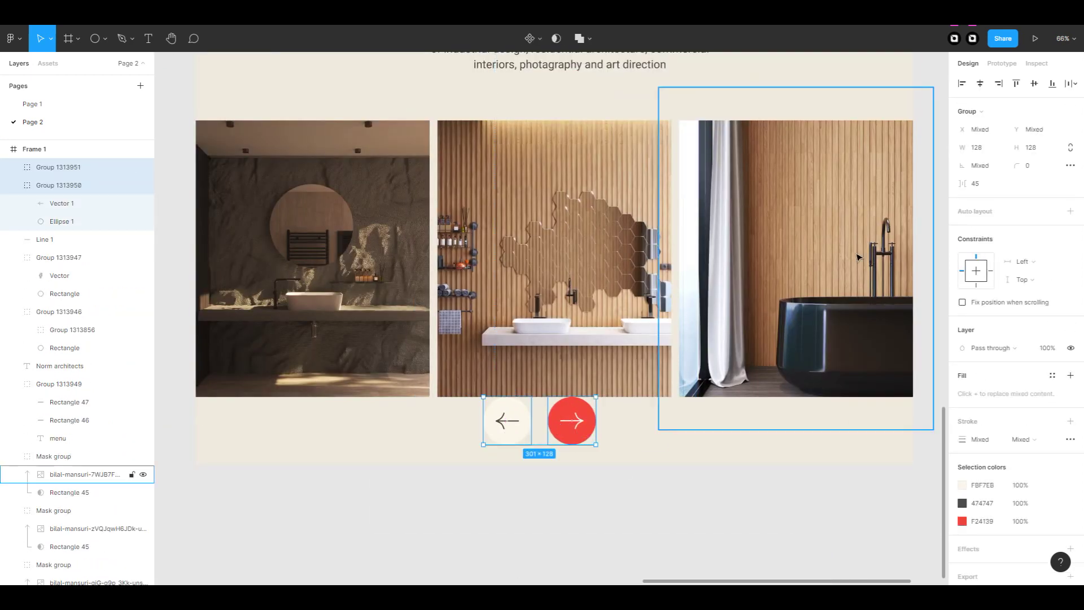
key("ctrl+g")
scroll(697, 453, "down", 3)
scroll(621, 395, "up", 3)
key("Escape")
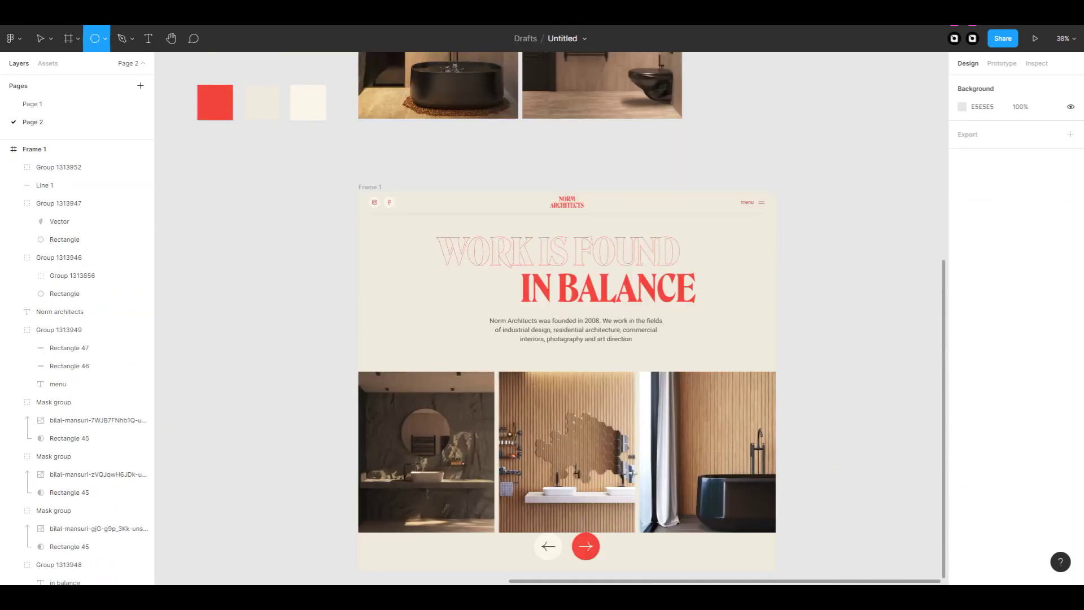
Draw a wide flattened ellipse across the hero frame and fill it with the frame's beige.
scroll(633, 472, "down", 2)
left_click_drag(364, 97, 670, 411)
left_click_drag(671, 255, 784, 282)
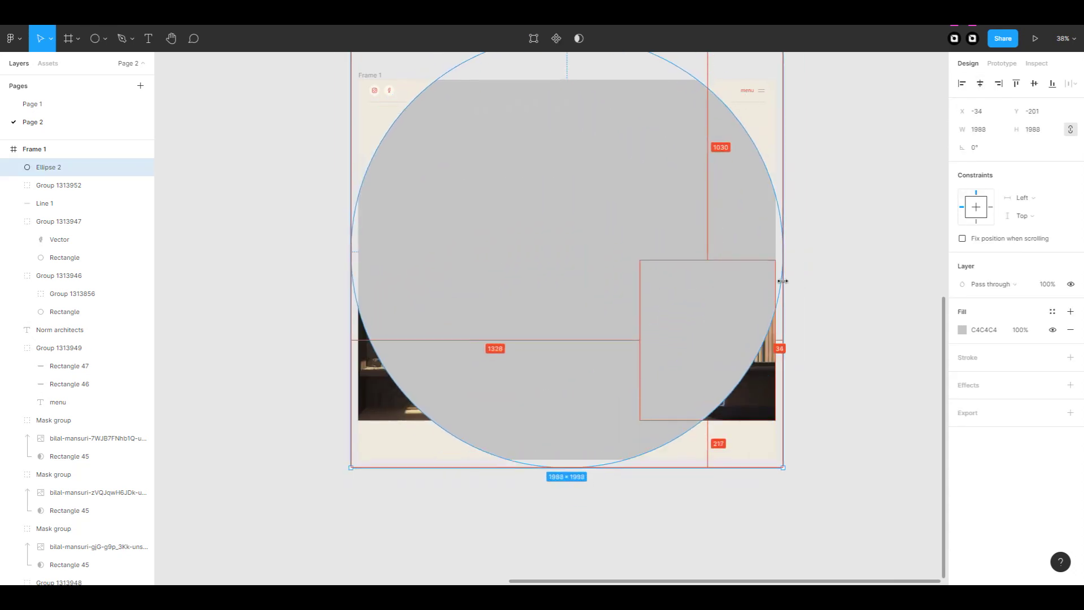
scroll(784, 281, "up", 2)
left_click_drag(567, 81, 553, 255)
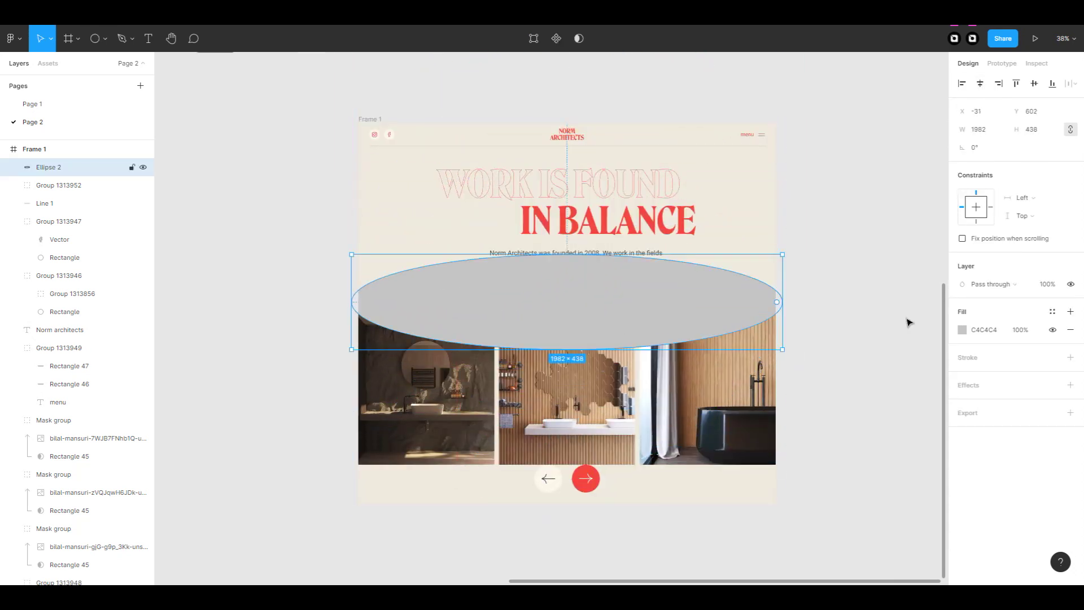
left_click(962, 329)
left_click(828, 460)
left_click(757, 169)
left_click(874, 330)
left_click(49, 167)
Draw a 200-high strip frame above the photos and move the beige ellipse into it.
left_click(69, 39)
left_click_drag(358, 287, 715, 318)
scroll(933, 168, "up", 2)
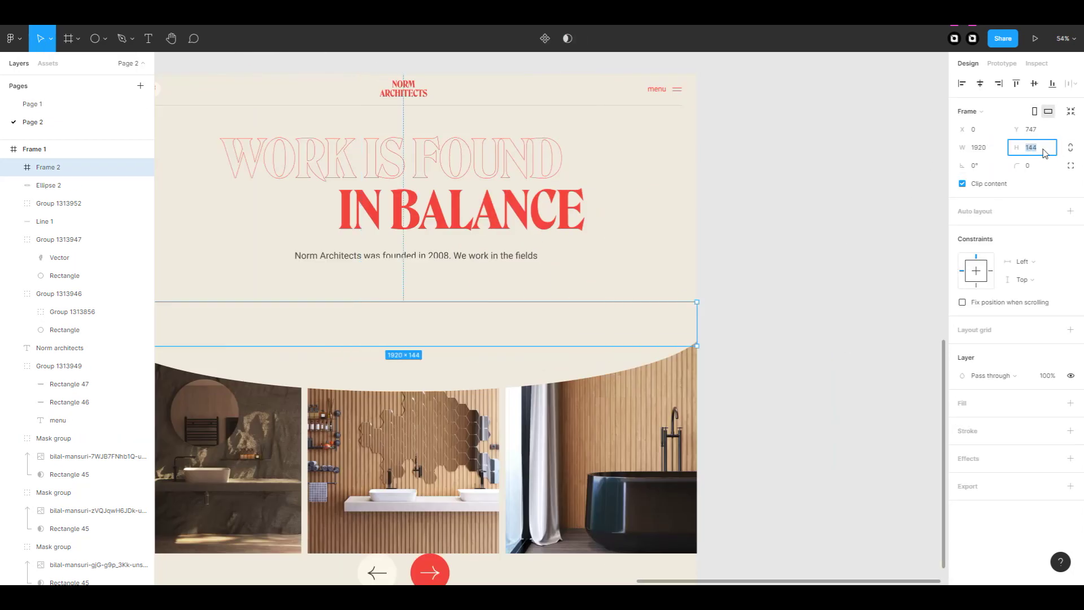
type("200")
left_click(491, 380)
key("ctrl+x")
left_click(424, 315)
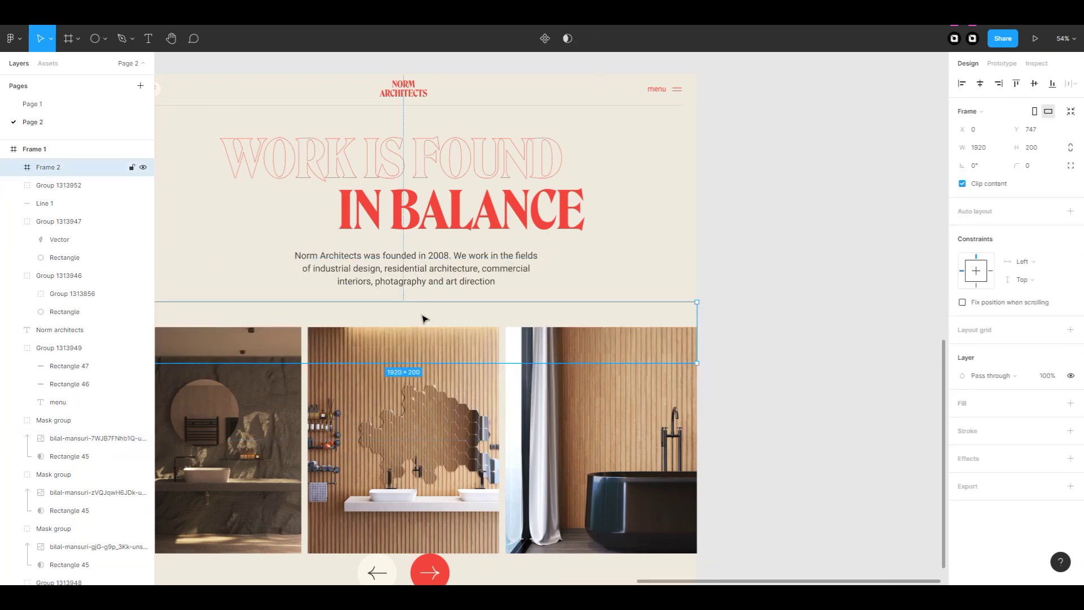
key("ctrl+v")
Duplicate the curved strip, flip it 180° and move it to the photos' bottom edge.
scroll(605, 334, "left", 2)
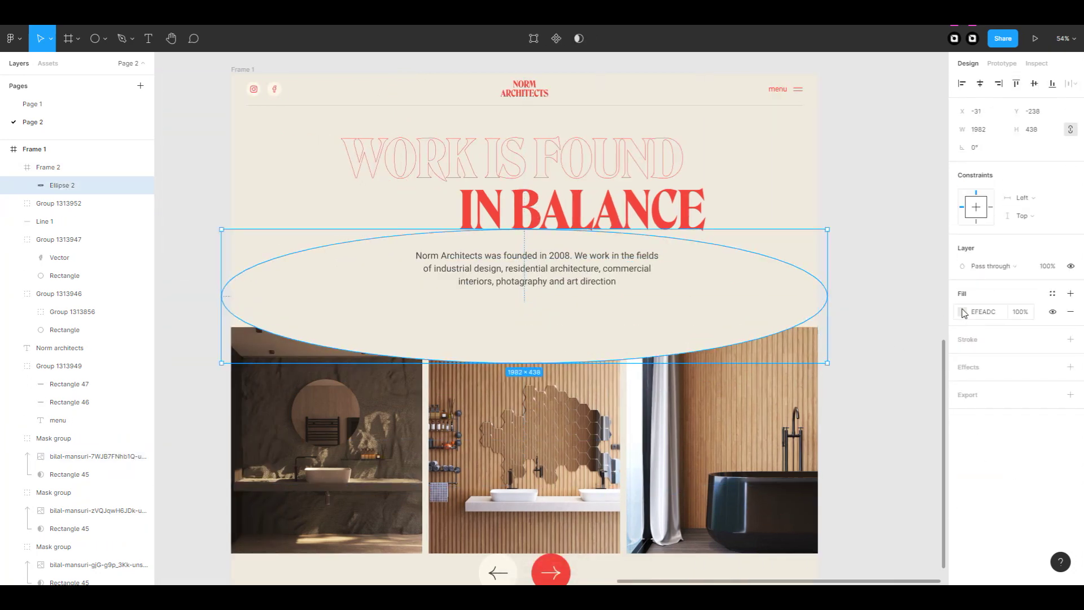
left_click(825, 279)
left_click(654, 326)
scroll(734, 325, "down", 1)
key("Return")
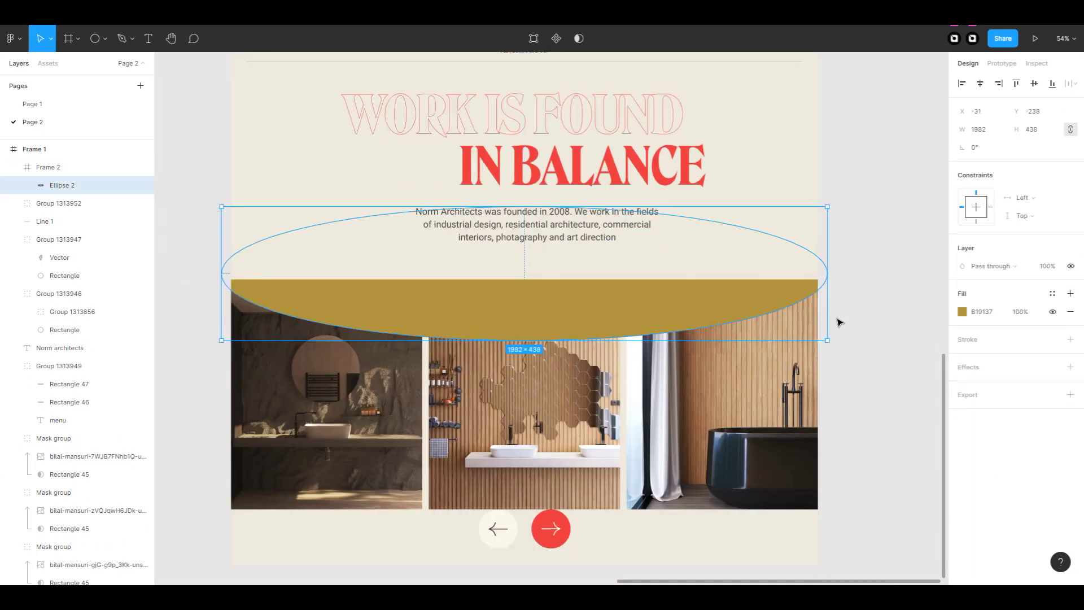
key("Escape")
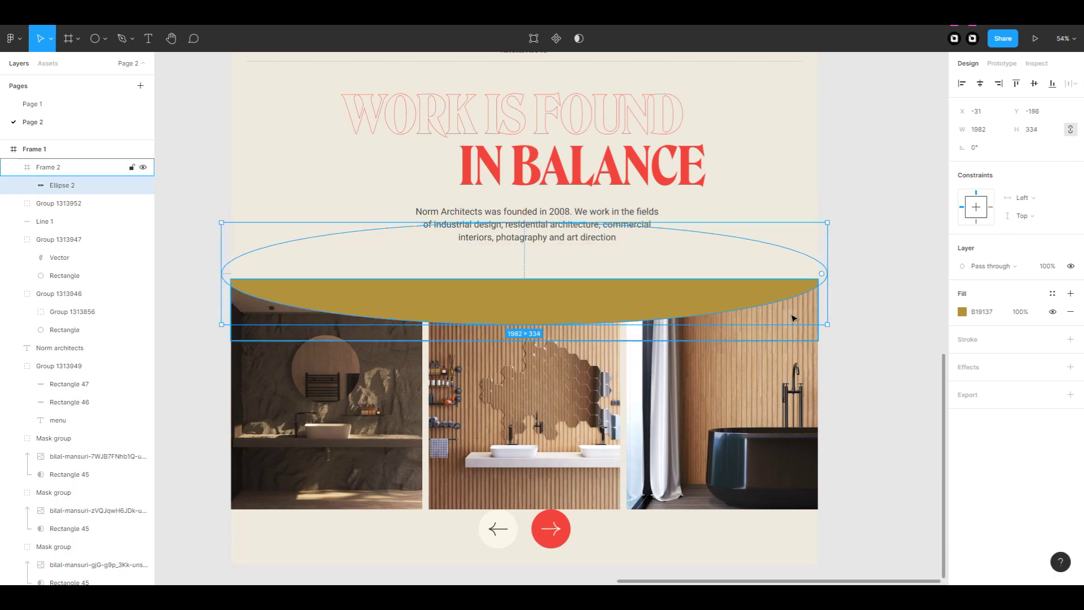
left_click(870, 328)
scroll(870, 328, "down", 2, "ctrl")
scroll(881, 333, "up", 1, "ctrl")
key("ctrl+d")
left_click_drag(894, 338, 350, 283)
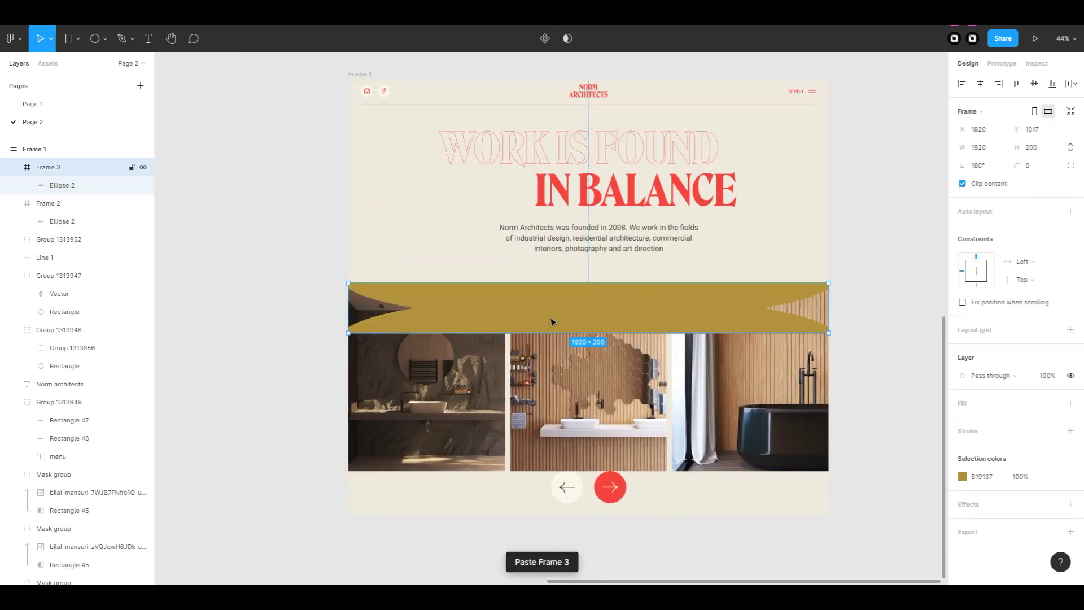
left_click_drag(552, 320, 559, 461)
Widen the top and bottom ellipses together to soften the curves.
scroll(877, 431, "right", 1)
left_click(762, 452, "ctrl")
left_click(763, 299, "ctrl+shift")
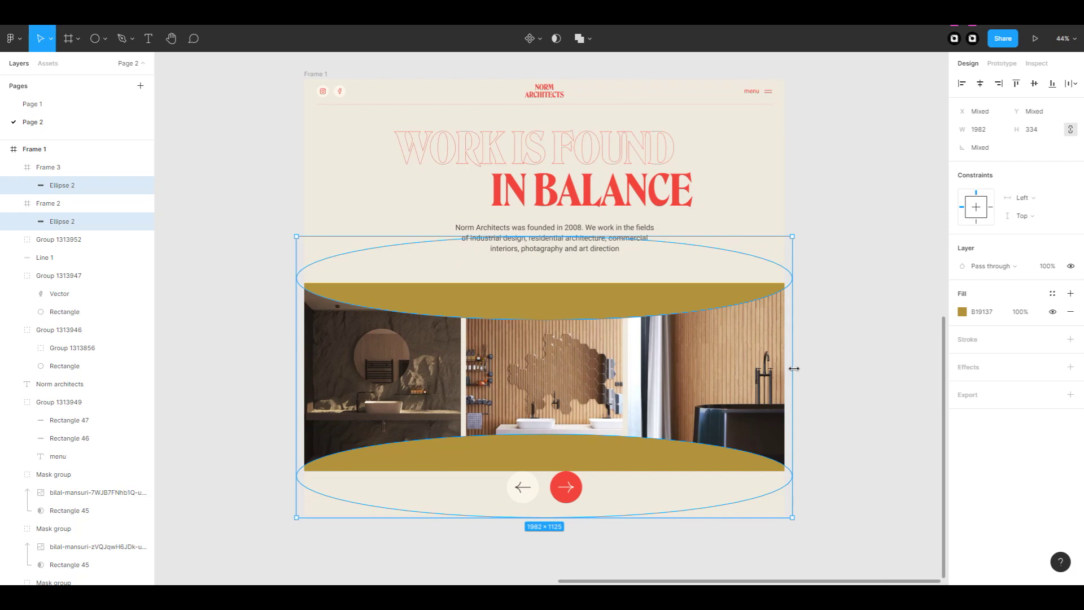
left_click_drag(793, 368, 812, 375)
left_click(811, 423)
scroll(508, 226, "up", 1)
left_click(315, 89)
left_click(718, 339)
left_click(895, 405)
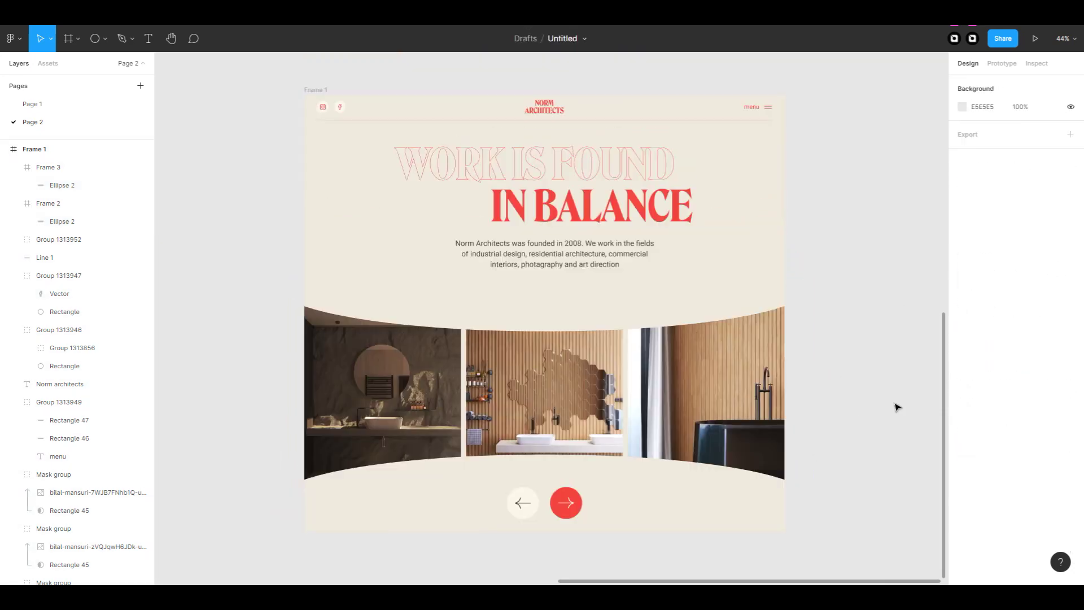
Widen both ellipses further so they extend beyond the frame edges.
left_click(643, 469)
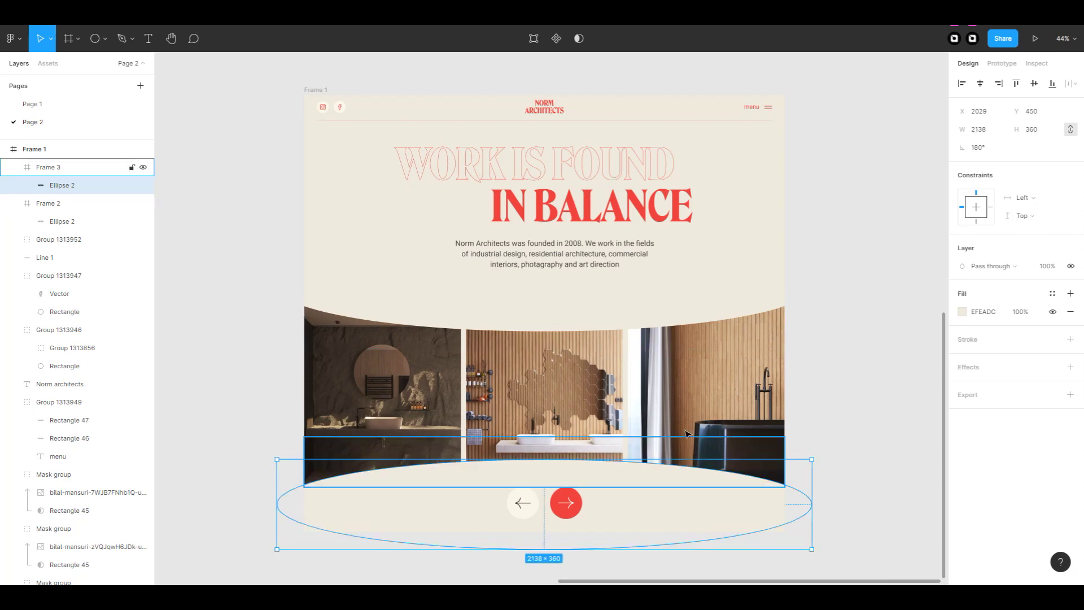
left_click(743, 326)
left_click(835, 331)
left_click(726, 484)
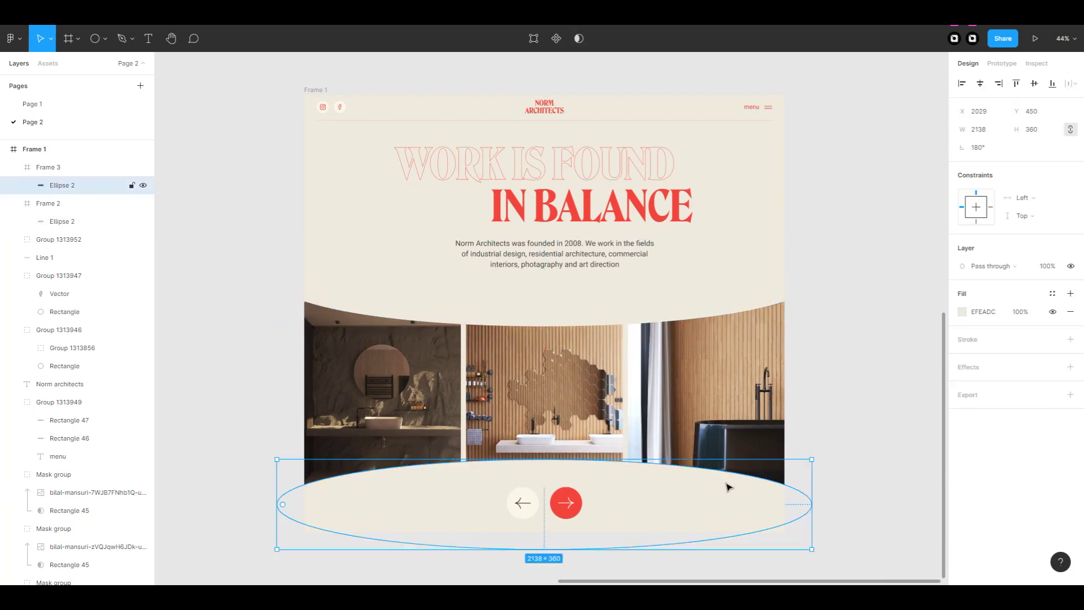
left_click(751, 323, "shift")
left_click_drag(816, 405, 879, 407)
Group the three photos into a single block with Ctrl+G and adjust its position.
left_click(819, 351)
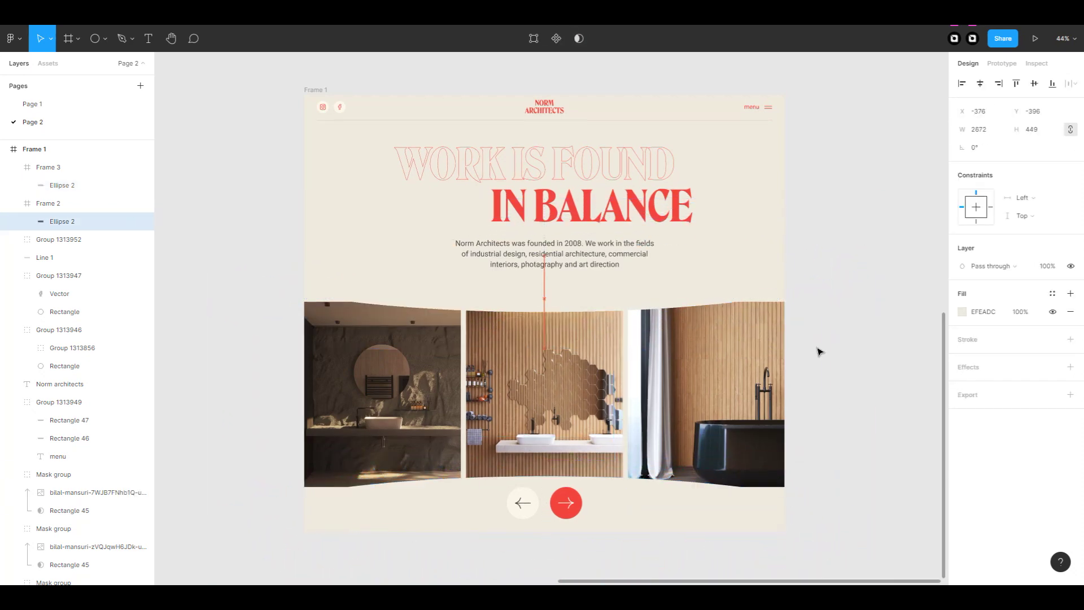
left_click(678, 300)
left_click(702, 491)
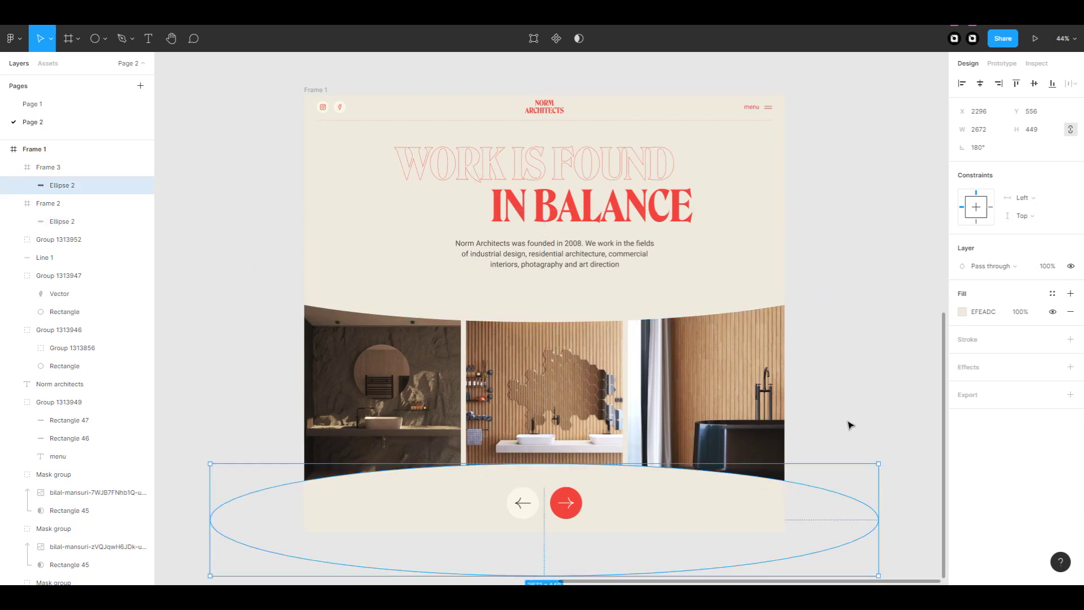
scroll(847, 418, "down", 3)
left_click_drag(845, 404, 456, 302)
key("ctrl+g")
scroll(799, 383, "up", 4)
scroll(279, 210, "down", 2)
left_click_drag(78, 402, 78, 454)
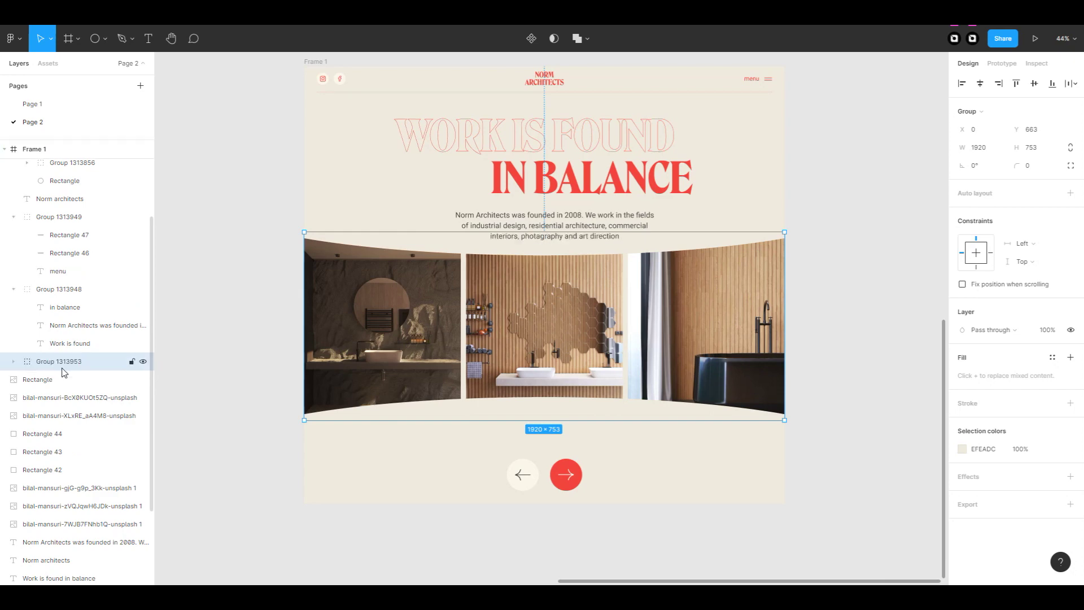
scroll(842, 346, "up", 1)
left_click_drag(553, 353, 553, 370)
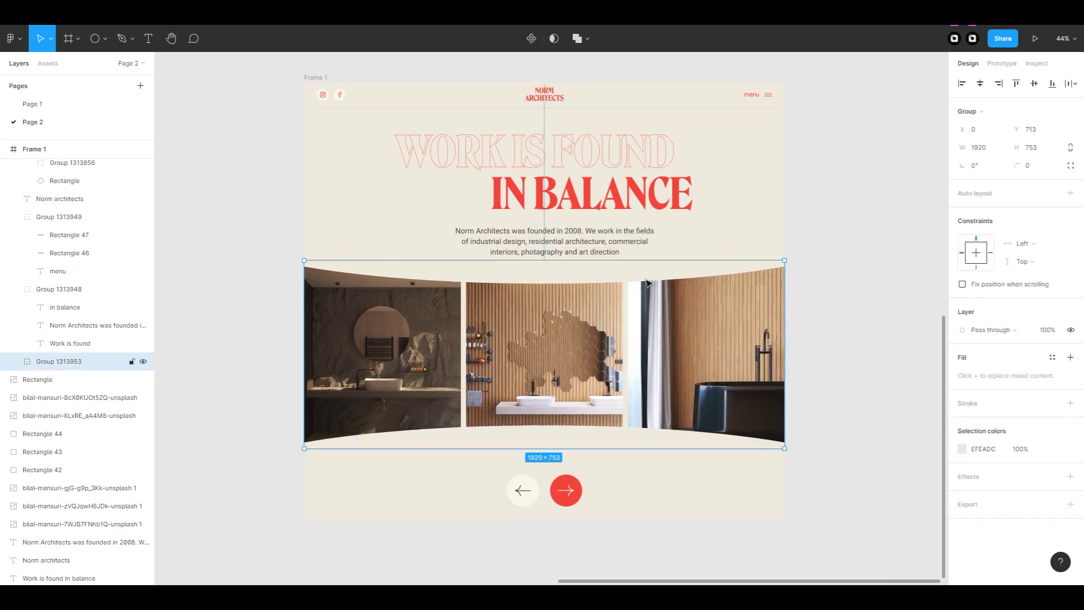
Nudge the image row and arrow buttons slightly down.
left_click(563, 497)
left_click(634, 358, "shift")
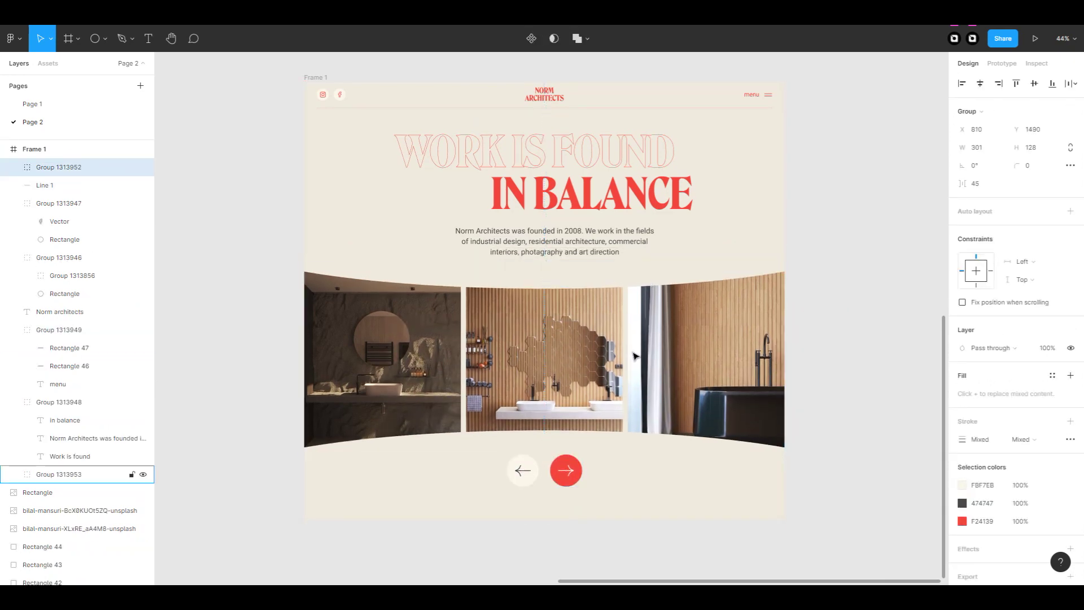
left_click_drag(634, 358, 634, 363)
left_click(840, 346)
scroll(841, 347, "up", 1)
scroll(841, 347, "down", 2)
Draw a 20 px-wide bar at the image row's left edge, matching the row's height.
left_click(105, 39)
left_click(114, 65)
left_click_drag(354, 239, 378, 417)
type("0")
left_click(1038, 136)
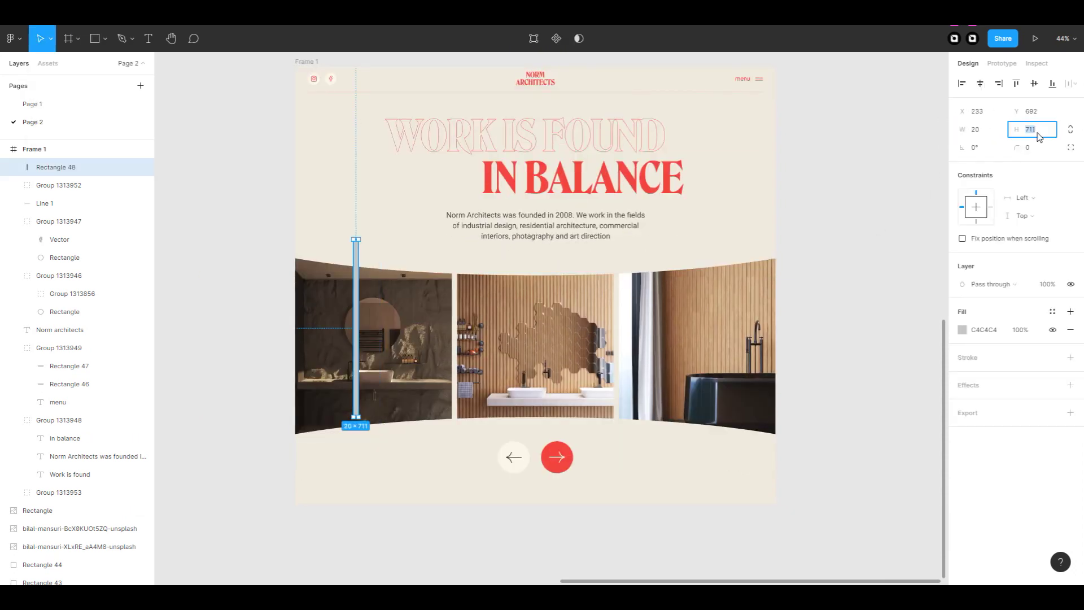
left_click(759, 314)
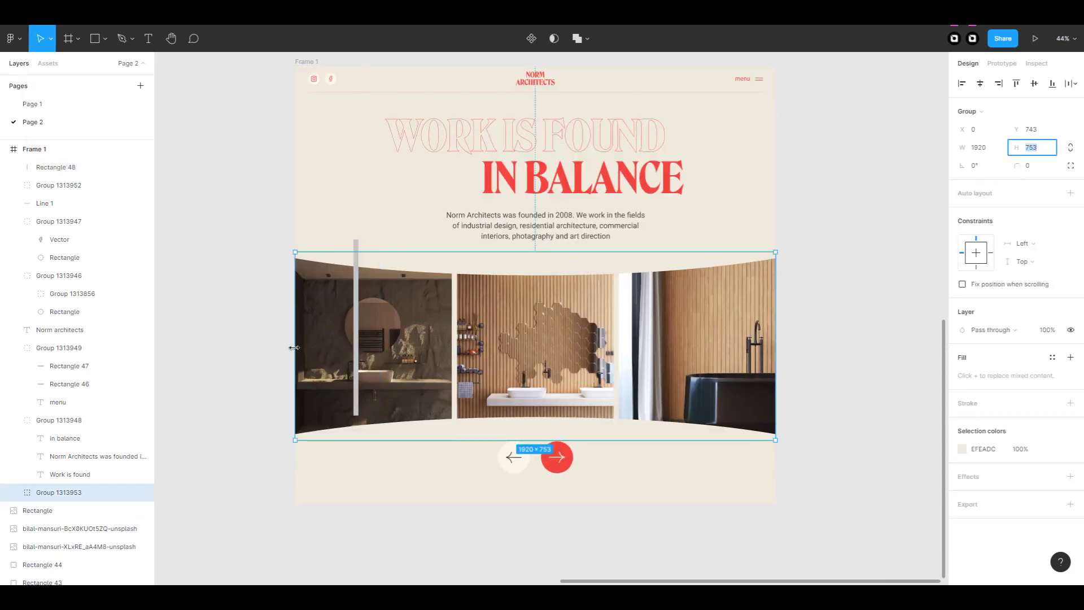
left_click(356, 351)
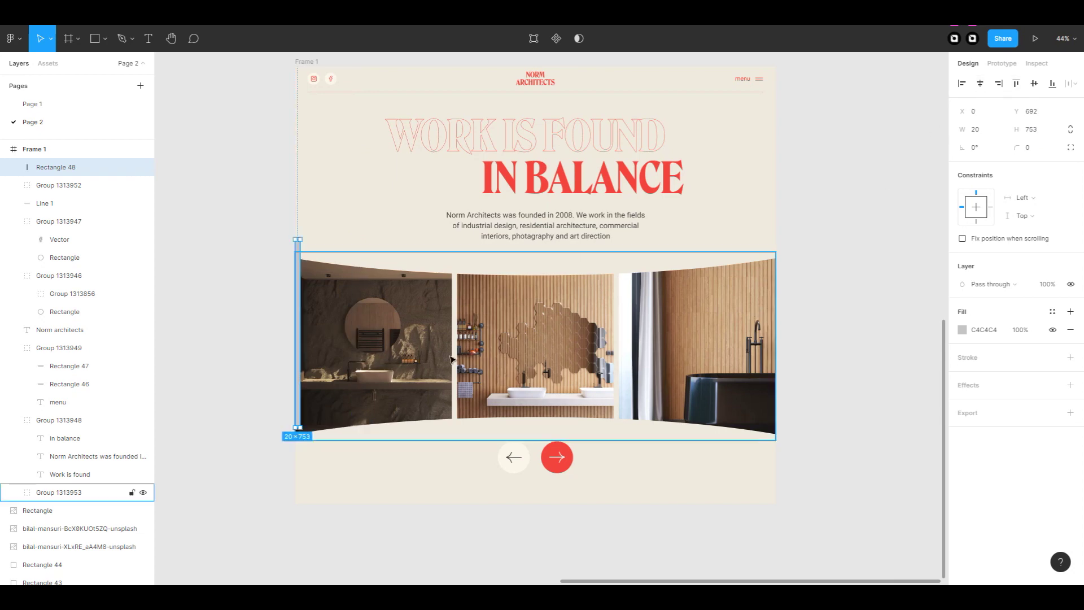
scroll(322, 234, "up", 2, "ctrl")
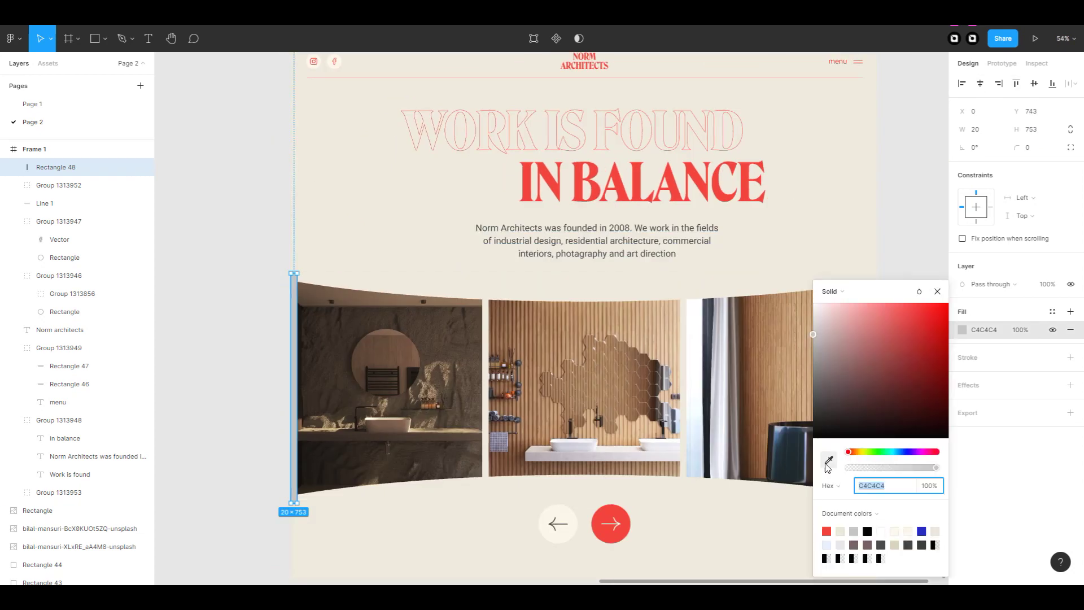
key("Escape")
scroll(293, 373, "down", 3)
left_click(293, 373)
Duplicate the 20 px bar to create a second edge strip.
key("ctrl+d")
left_click(872, 218)
scroll(871, 218, "right", 2)
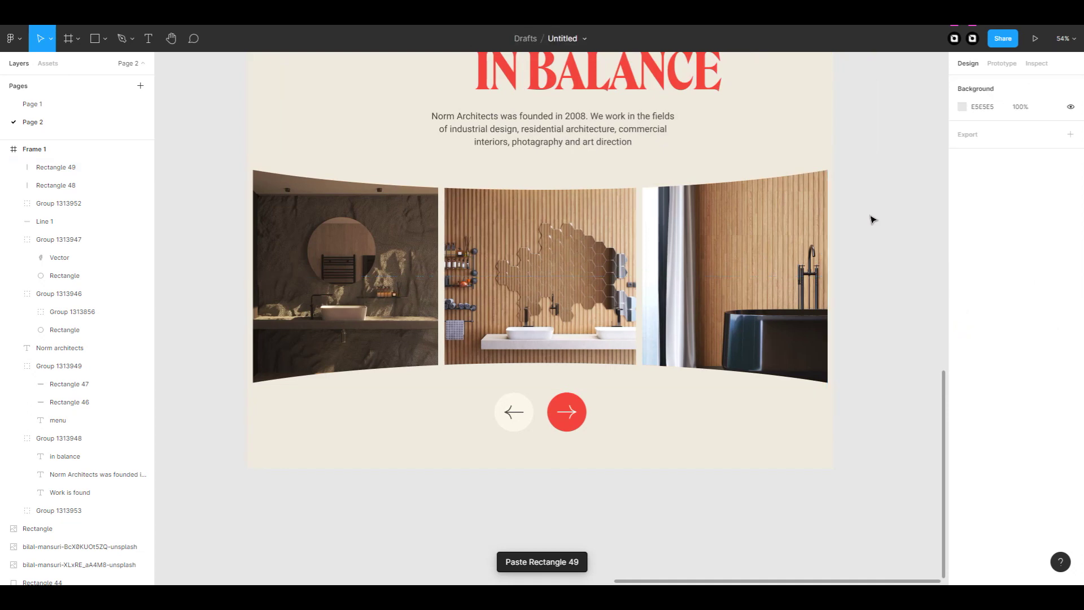
scroll(875, 322, "up", 2)
key("ctrl+z")
key("ctrl+z")
key("ctrl+z")
key("ctrl+z")
key("ctrl+shift+z")
key("ctrl+shift+z")
key("ctrl+shift+z")
key("ctrl+shift+z")
key("ctrl+shift+z")
key("ctrl+shift+z")
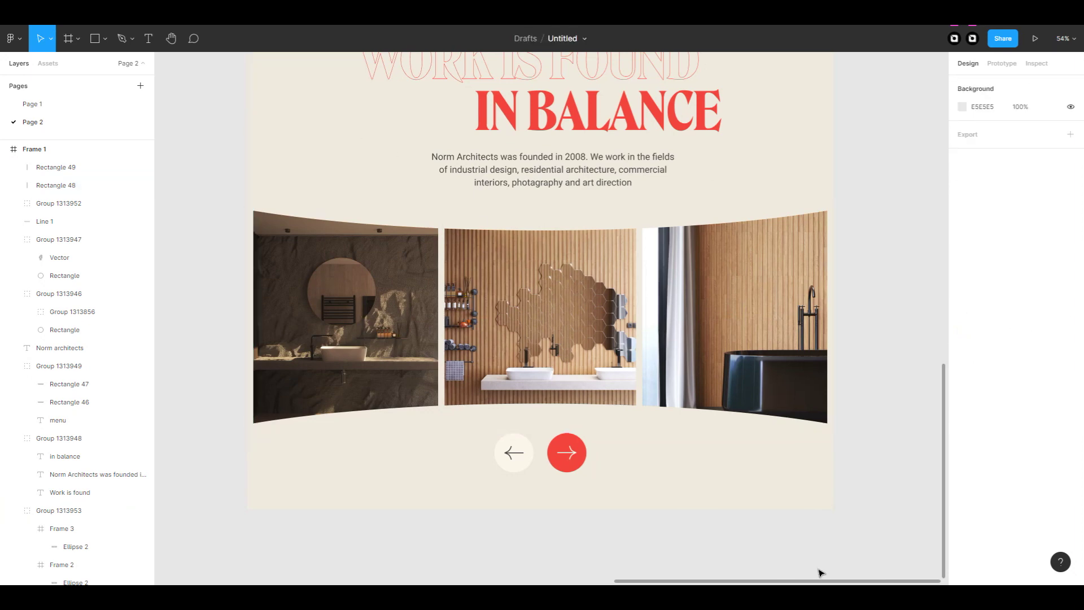
key("ctrl+z")
key("ctrl+shift+z")
scroll(743, 477, "up", 3)
left_click_drag(887, 337, 467, 493)
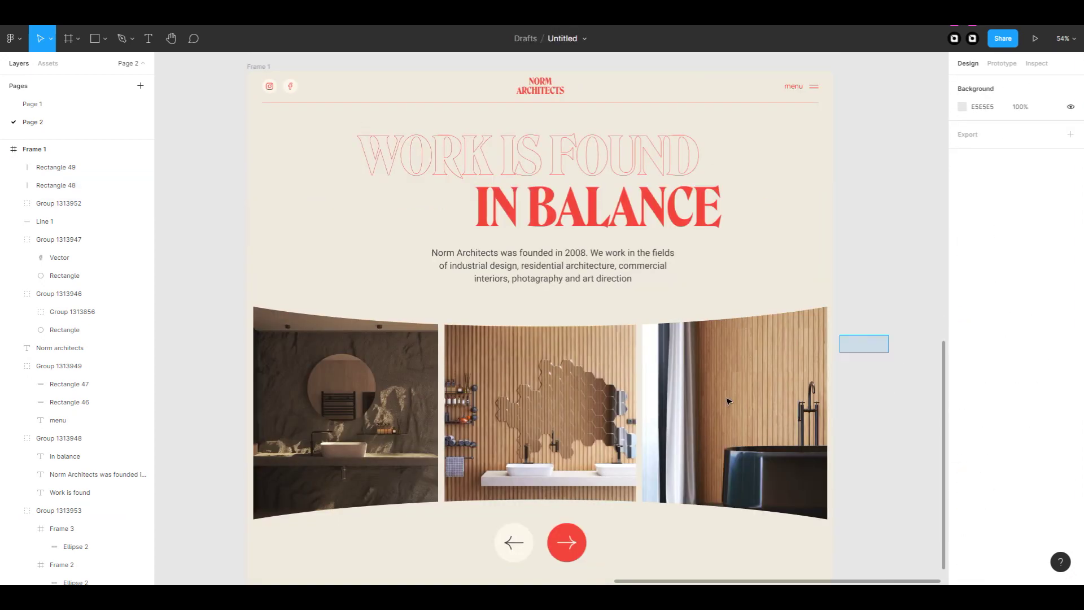
left_click(878, 303)
scroll(878, 303, "down", 1)
scroll(838, 355, "down", 2)
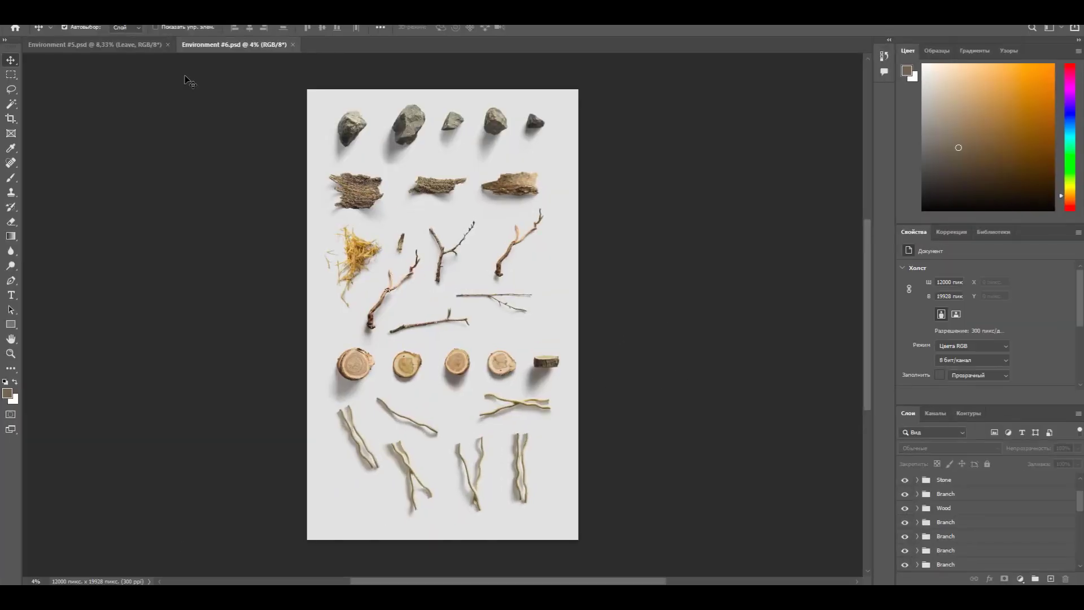
Export the first leaf as a transparent PNG to the desktop, discarding the temporary document.
left_click(337, 152)
left_click(22, 17)
left_click(45, 31)
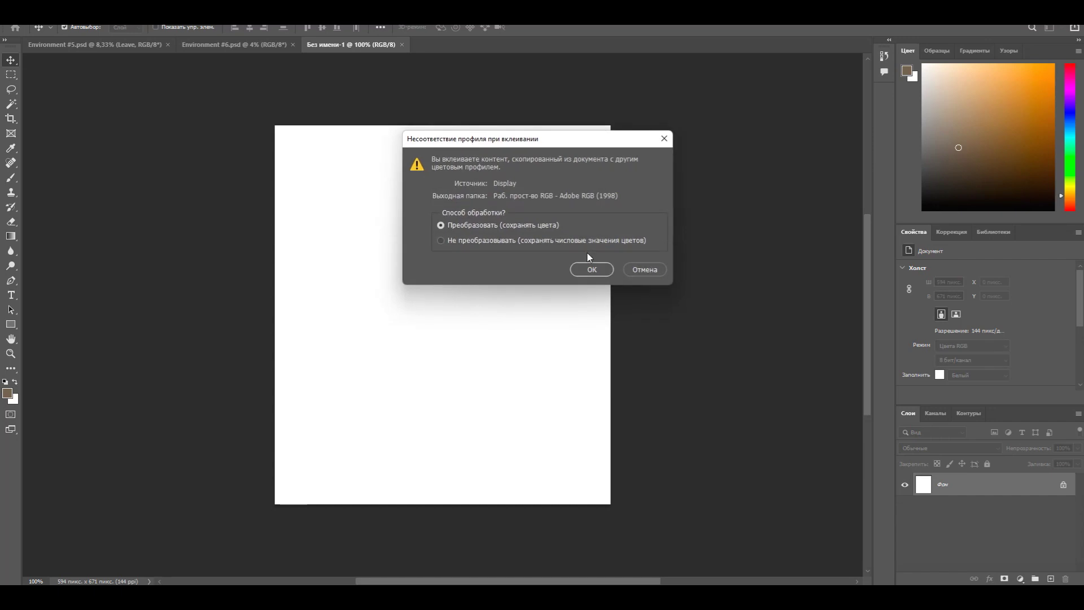
left_click(905, 560)
left_click(23, 17)
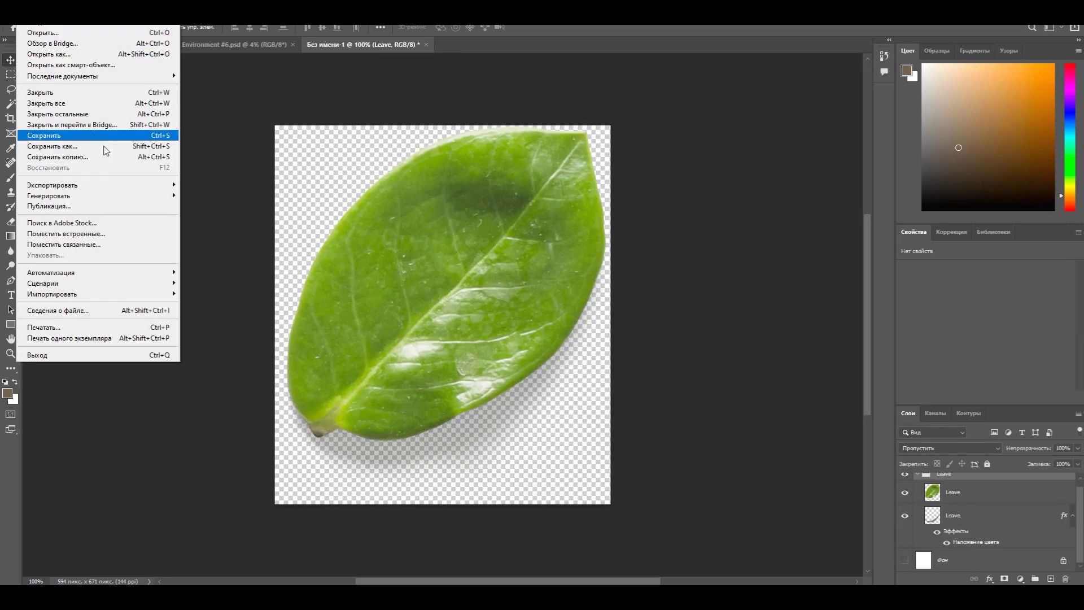
left_click(237, 181)
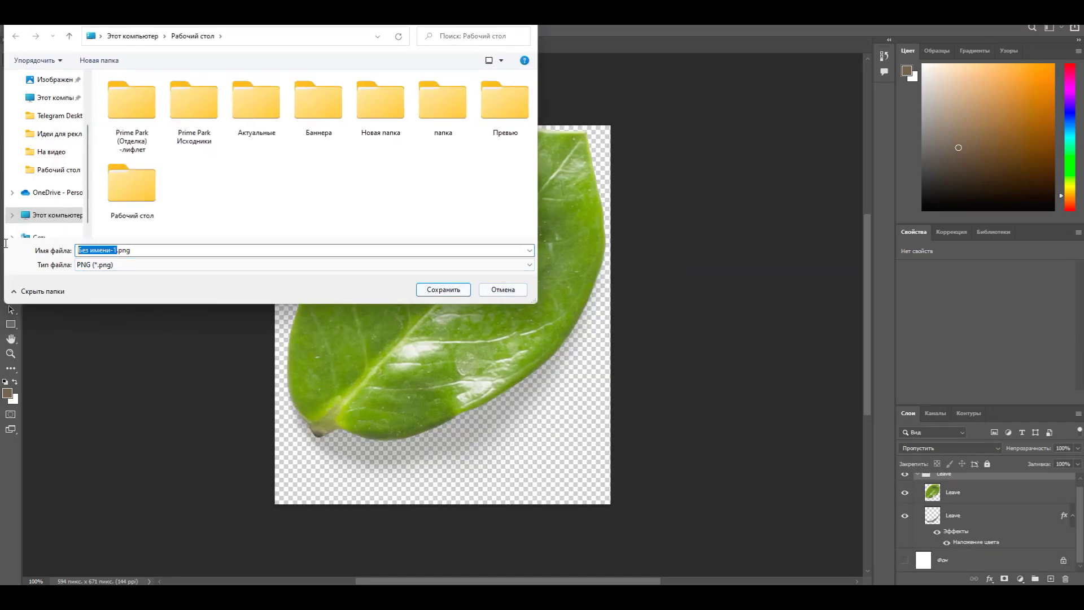
left_click(458, 291)
left_click(426, 44)
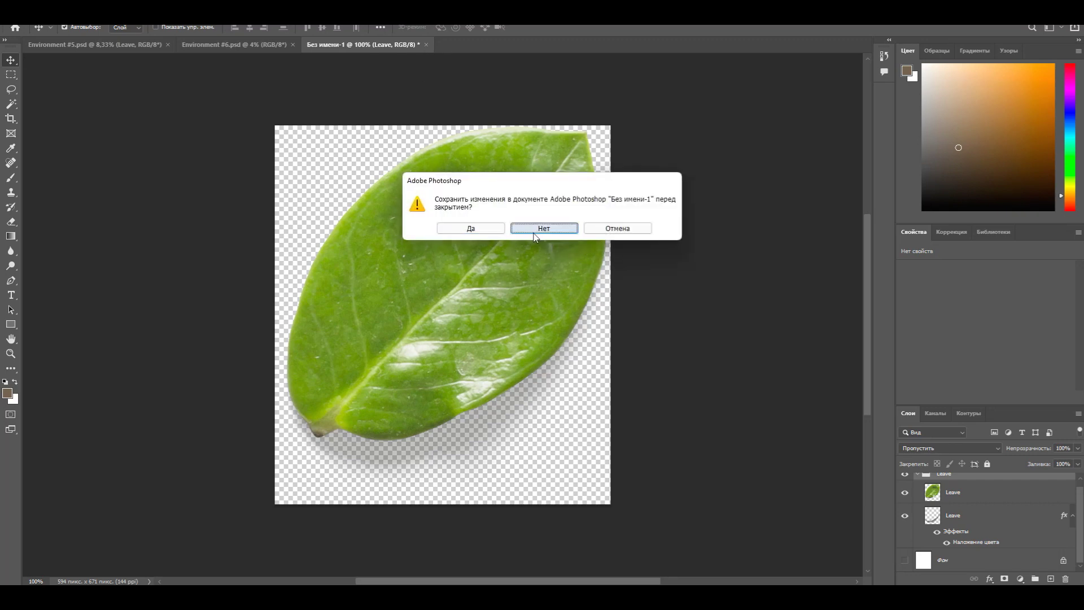
left_click(544, 228)
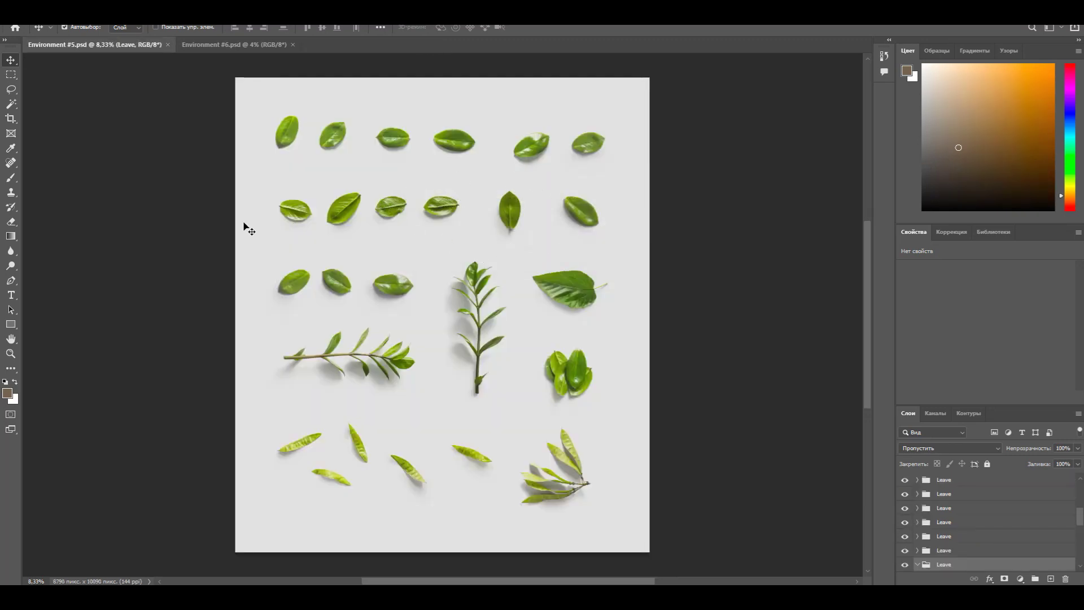
Paste the second leaf into a new document and export it as a PNG.
left_click(22, 17)
left_click(40, 35)
left_click(757, 530)
key("ctrl+v")
key("Return")
left_click(22, 16)
left_click(237, 194)
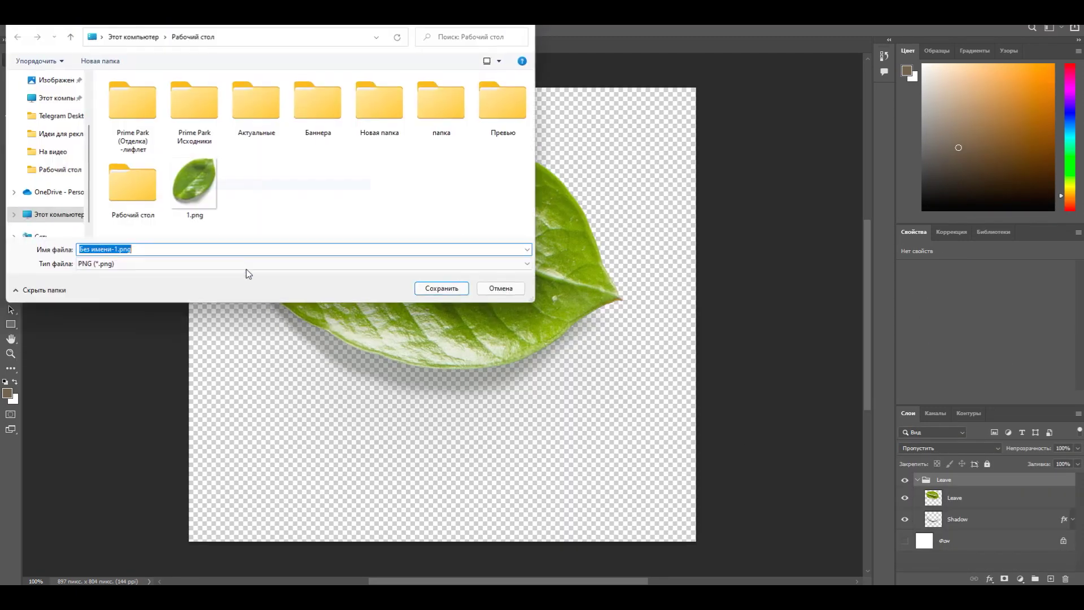
left_click(427, 286)
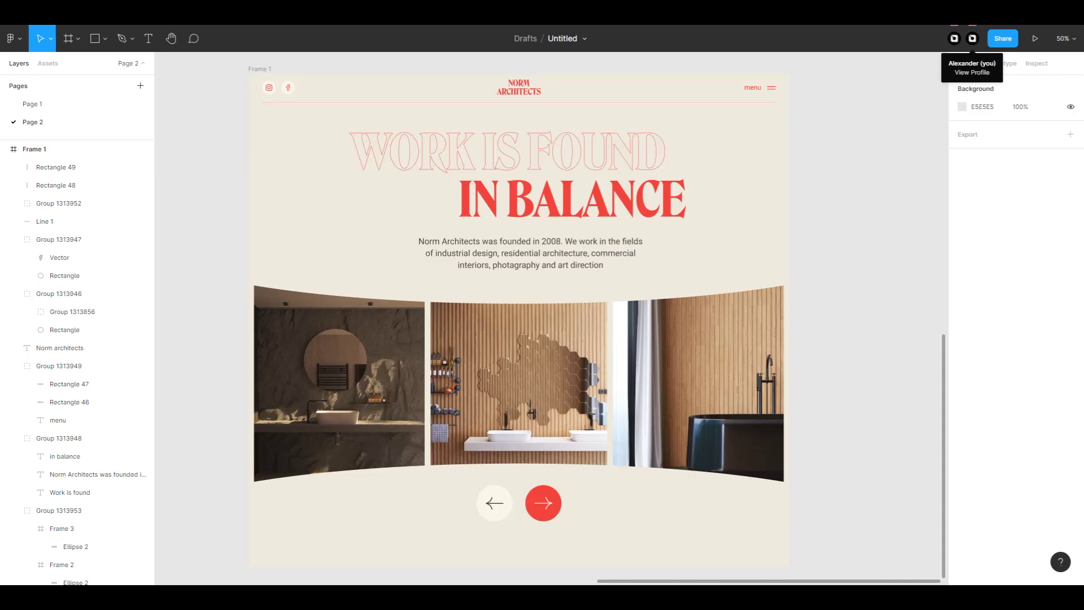
Drag the two leaf PNGs from the desktop onto the Figma design.
key("super+d")
left_click_drag(127, 168, 19, 30)
left_click_drag(20, 96, 64, 576)
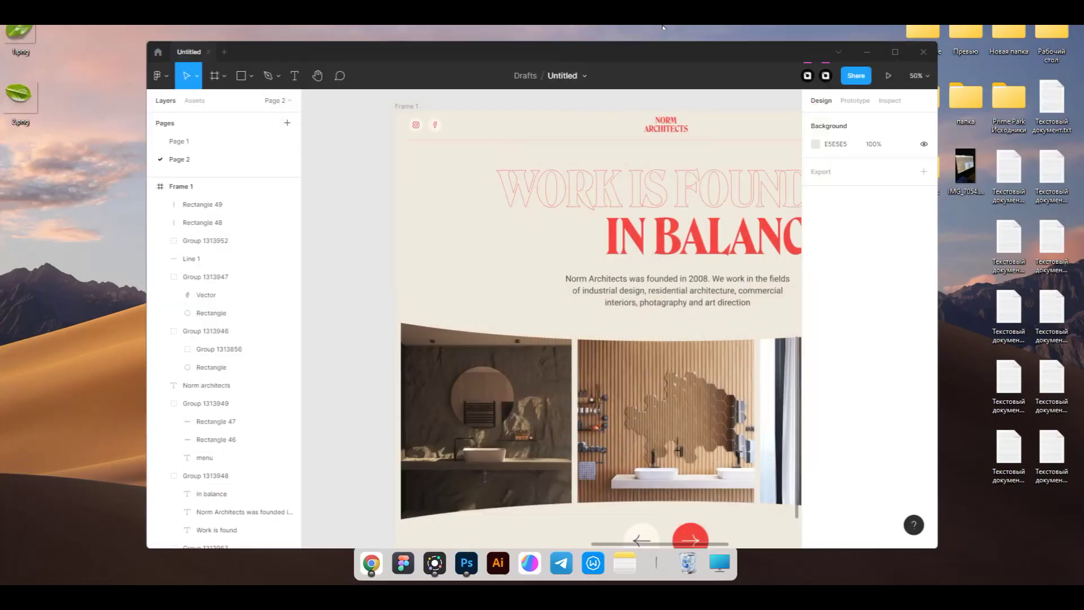
mouse_move(70, 560)
left_mouse_down()
mouse_move(9, 40)
mouse_move(531, 266)
left_mouse_up()
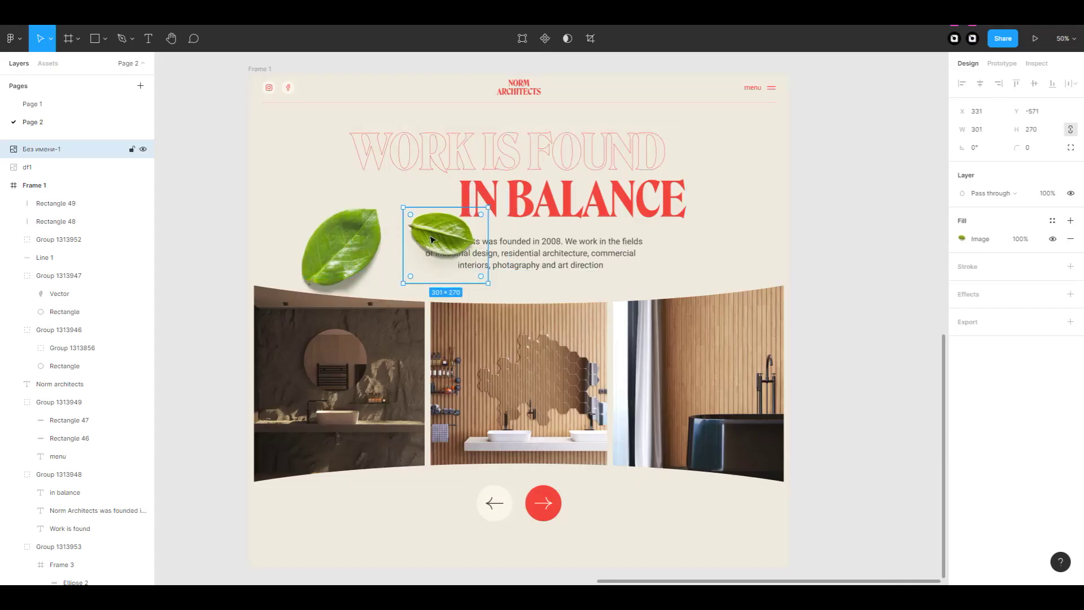
Place one leaf beside WORK IS FOUND and shrink the left leaf to about 173×195.
left_click_drag(454, 232, 665, 161)
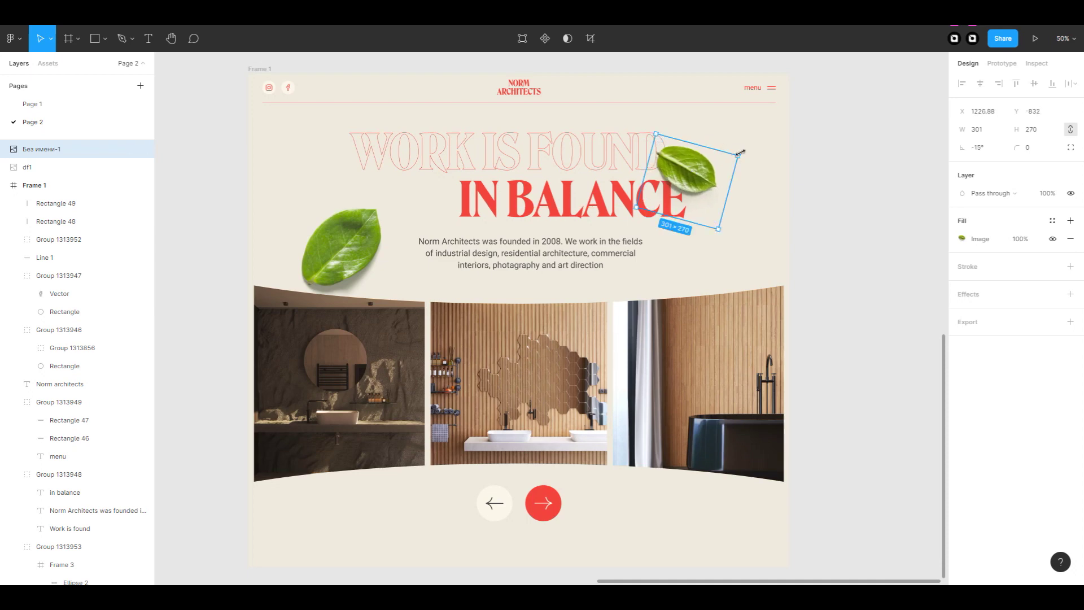
left_click(873, 310)
left_click(339, 248)
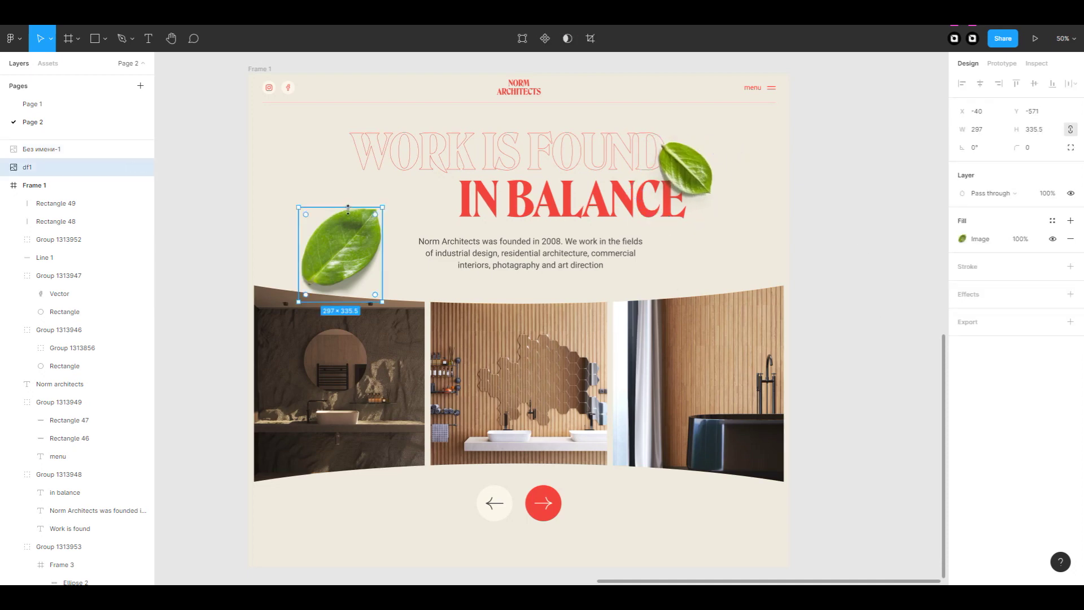
left_click_drag(341, 207, 343, 226)
left_click(788, 289)
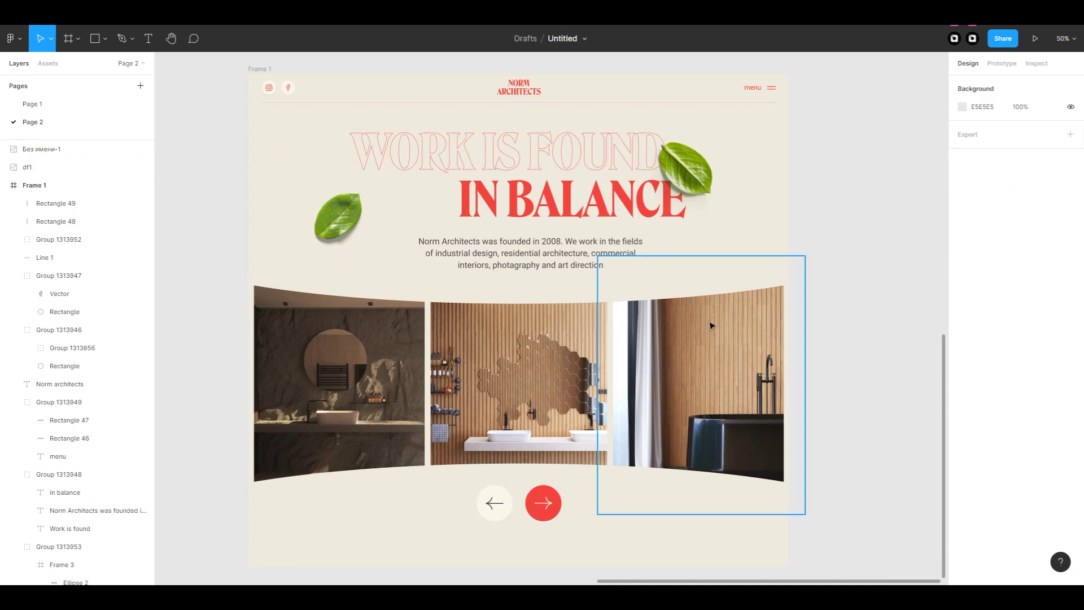
scroll(788, 289, "down", 2)
left_click(529, 260)
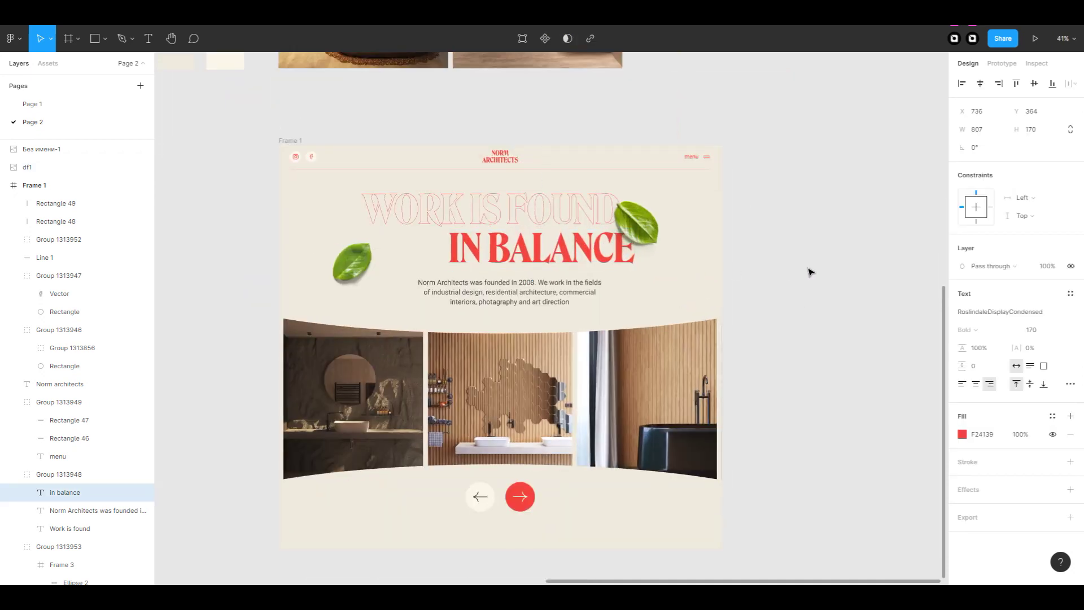
Select the headline-and-paragraph group and the right leaf in the hero layout, then clear the selection.
left_click(810, 272)
left_click(782, 274)
left_click(553, 297)
left_click(558, 225)
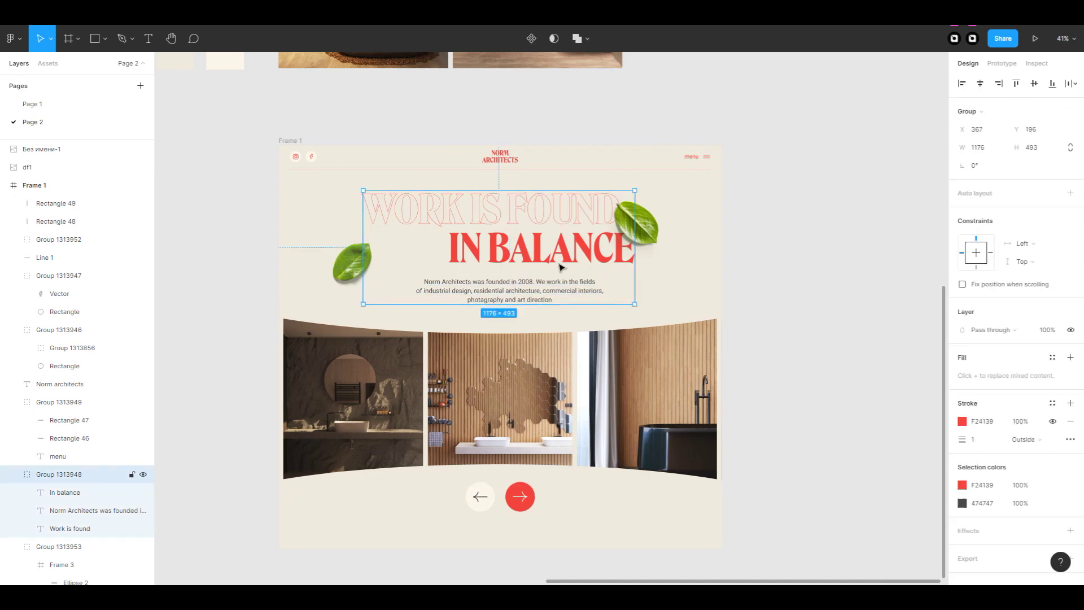
left_click(636, 223, "shift")
left_click(777, 252)
scroll(777, 252, "down", 5, "ctrl")
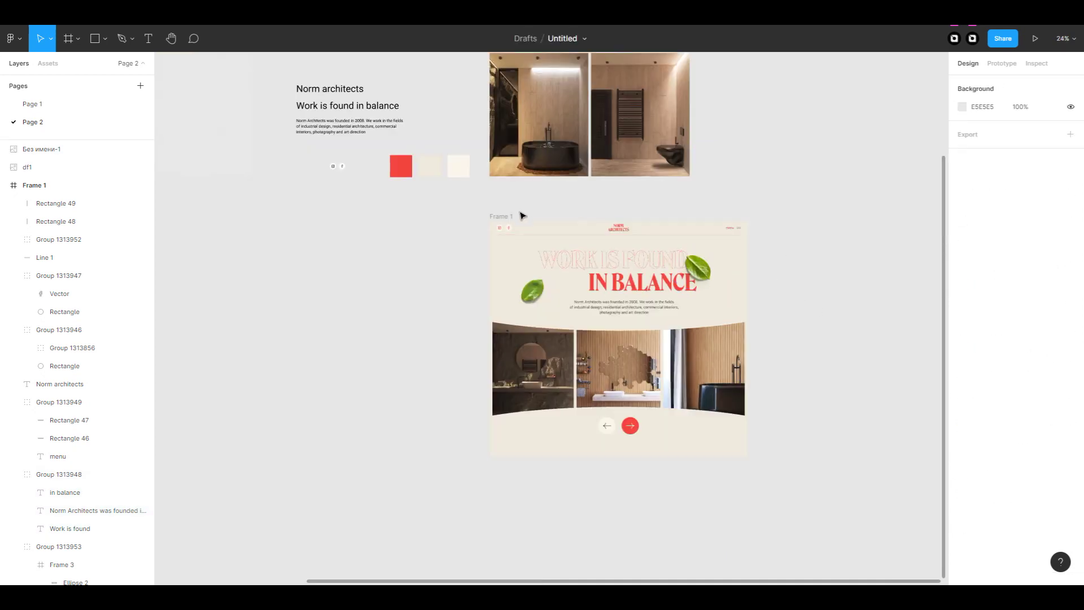
scroll(621, 282, "left", 5)
scroll(466, 316, "right", 3)
Draw a new frame, Frame 4, sized 1440 × 1440.
left_click(69, 38)
left_click_drag(339, 233, 465, 403)
left_click(994, 148)
type("1271")
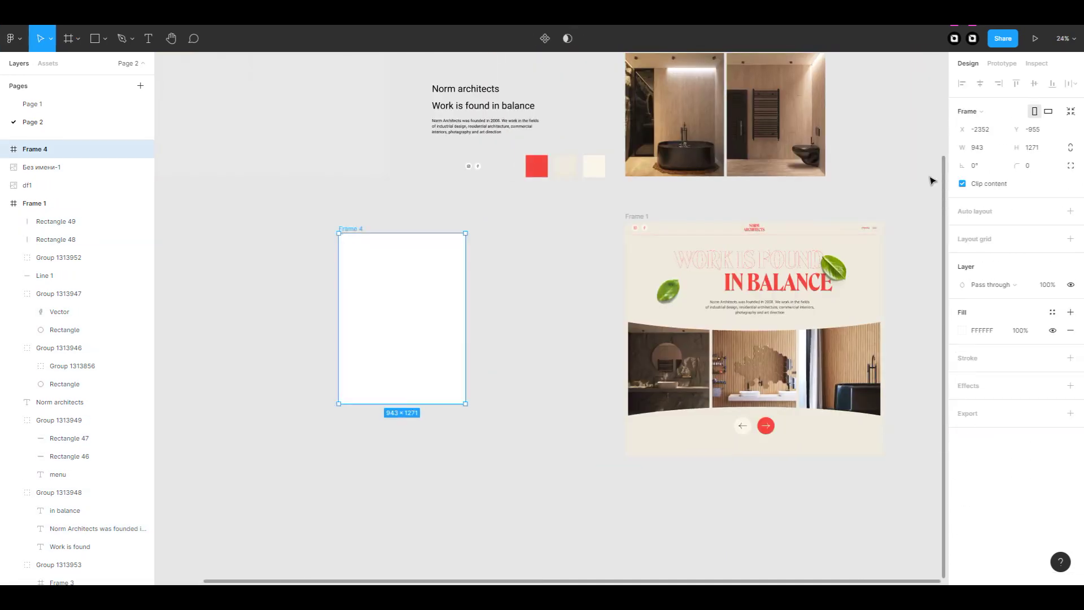
left_click(1032, 148)
type("1440")
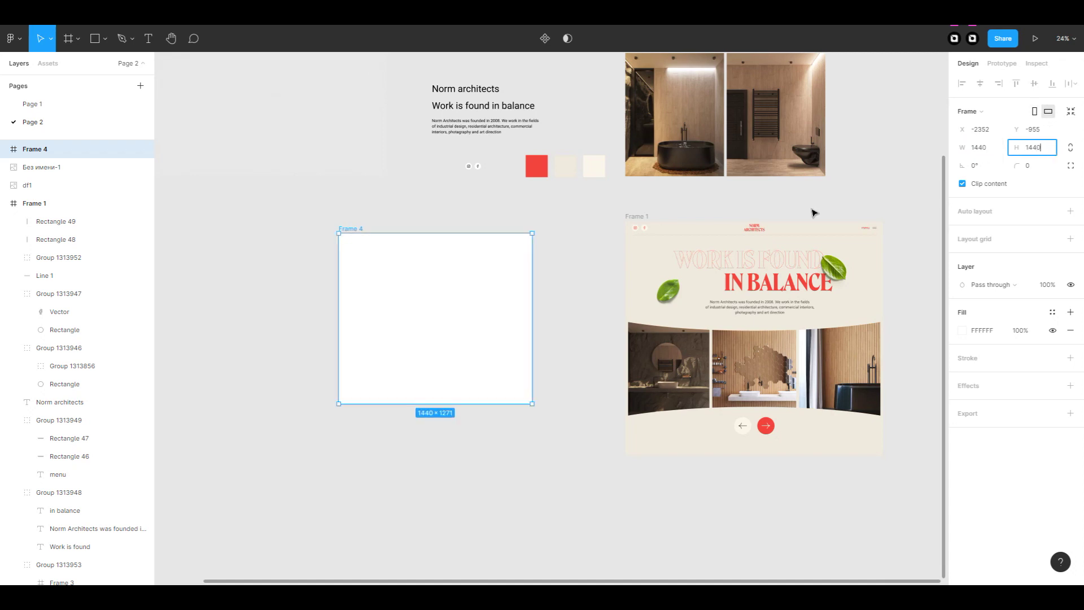
key("Return")
Nudge the image row in hero Frame 1 slightly down.
left_click(649, 271)
scroll(734, 339, "right", 3)
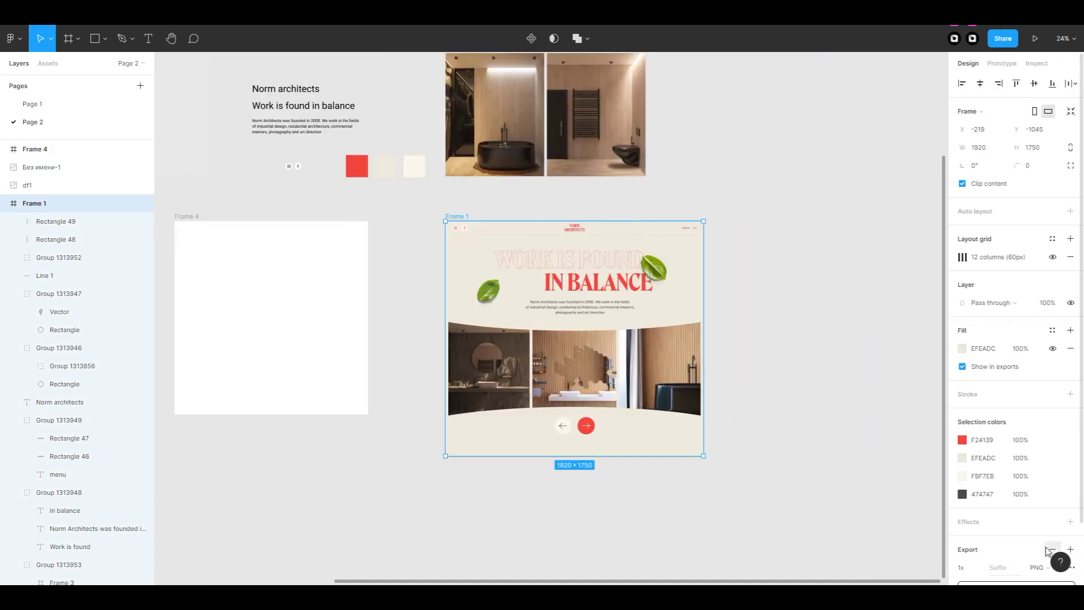
left_click_drag(590, 432, 590, 434)
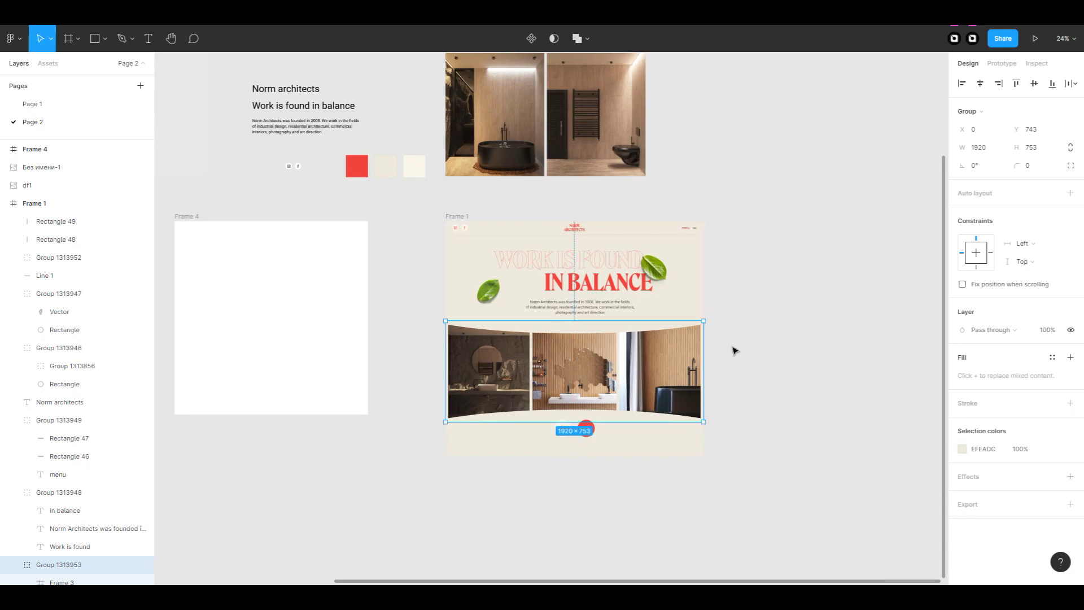
left_click(440, 356)
Add a PNG export setting to Frame 1 and export it.
left_click(740, 343)
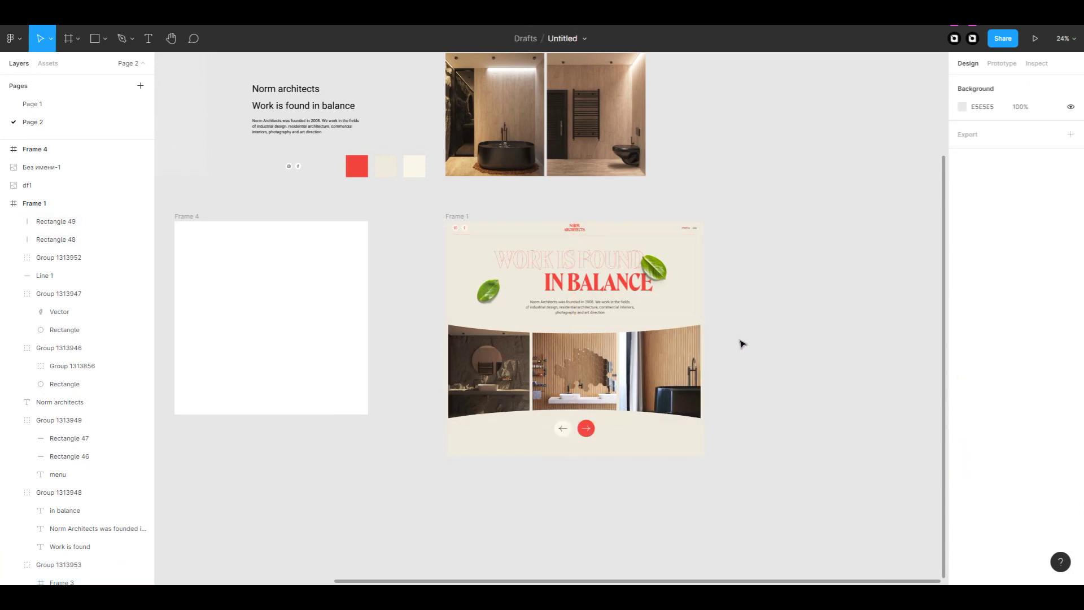
scroll(1011, 525, "down", 2)
left_click(1017, 518)
left_click(435, 291)
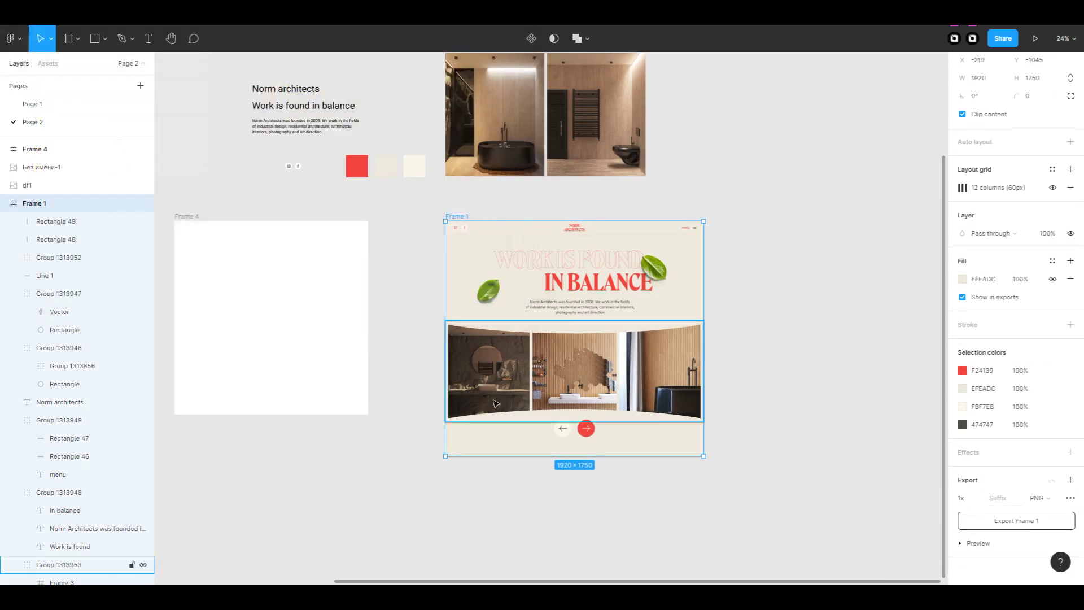
Drop the exported Frame 1.png into Frame 4.
left_click(339, 367)
scroll(450, 394, "left", 2)
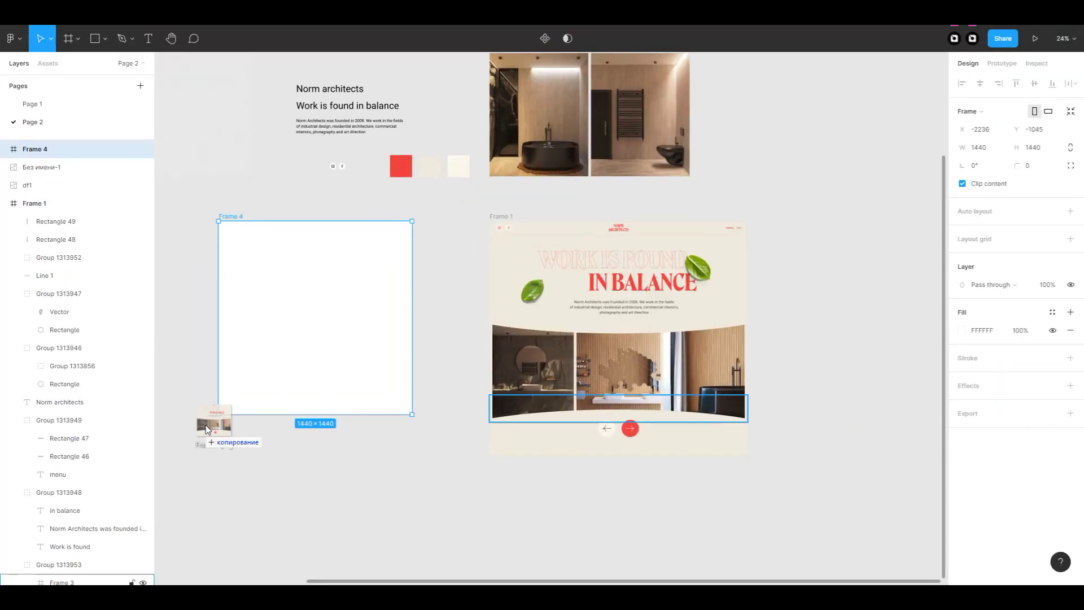
left_click_drag(66, 576, 226, 429)
left_click(402, 322)
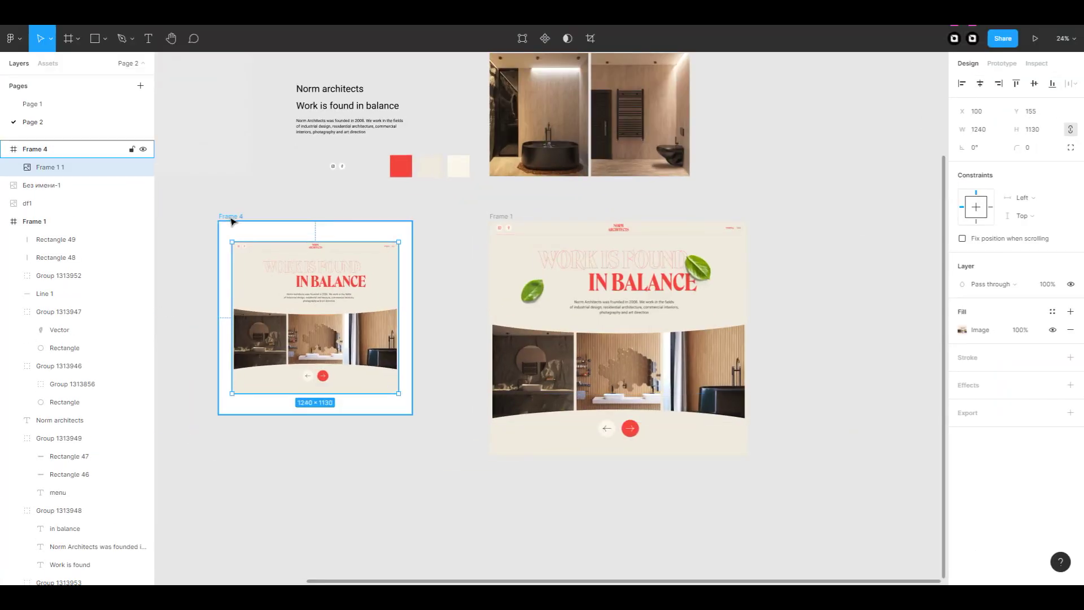
Fill Frame 4 with a beige colour sampled by eyedropper.
scroll(395, 316, "up", 3)
left_click(962, 331)
left_click(828, 460)
left_click(597, 231)
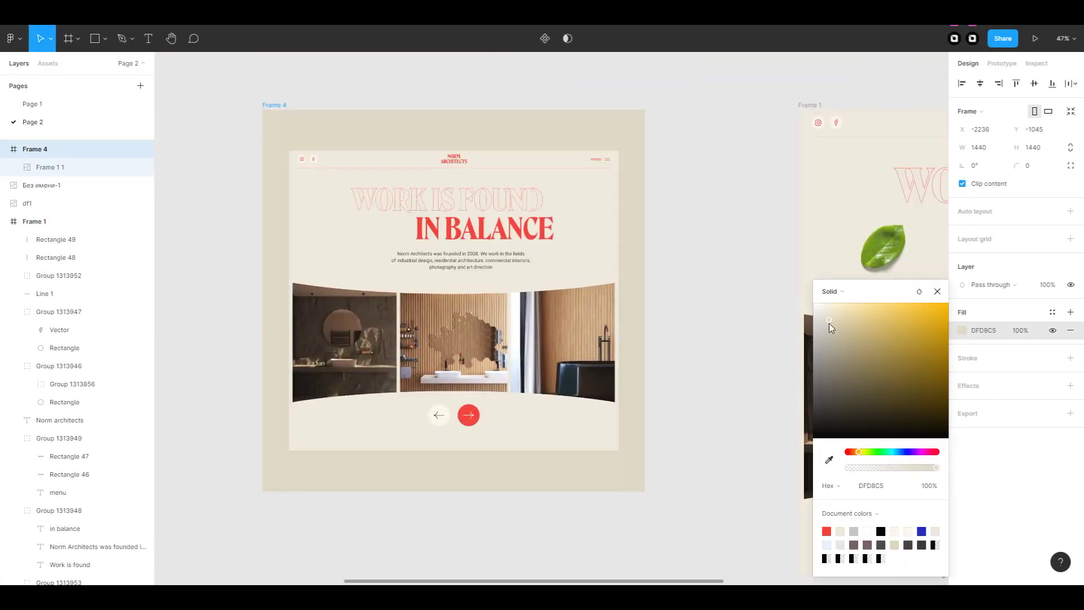
left_click(687, 414)
Add stacked soft shadows to the hero image with the SmoothShadow plugin.
left_click(440, 282)
left_click(15, 38)
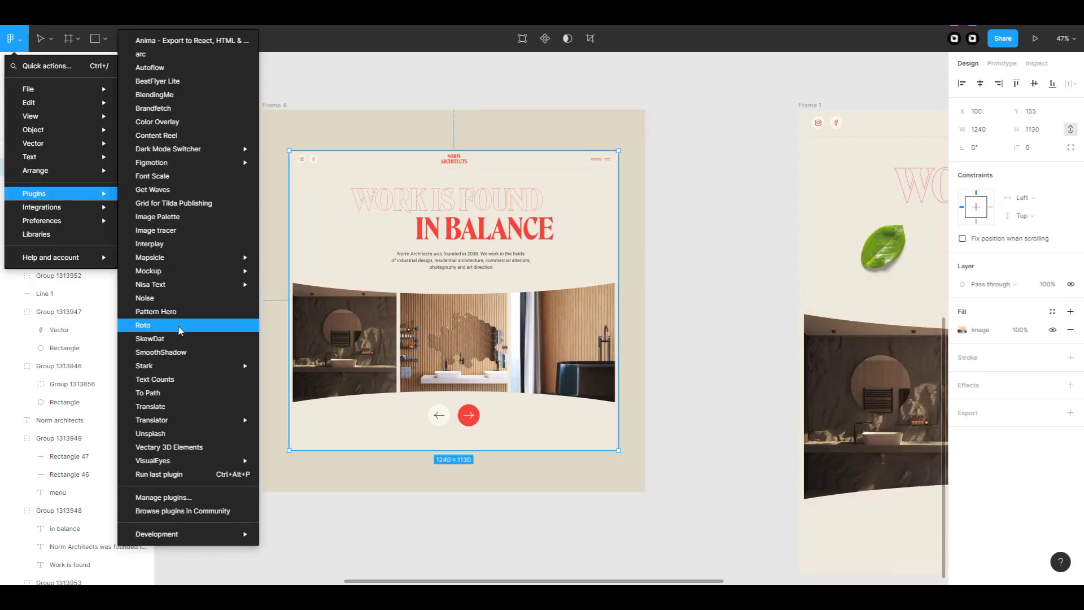
left_click(186, 327)
left_click(785, 491)
left_click(716, 386)
Paste the two leaf images into Frame 1 and re-export it, replacing the earlier PNG.
scroll(716, 386, "down", 1)
scroll(716, 386, "down", 3)
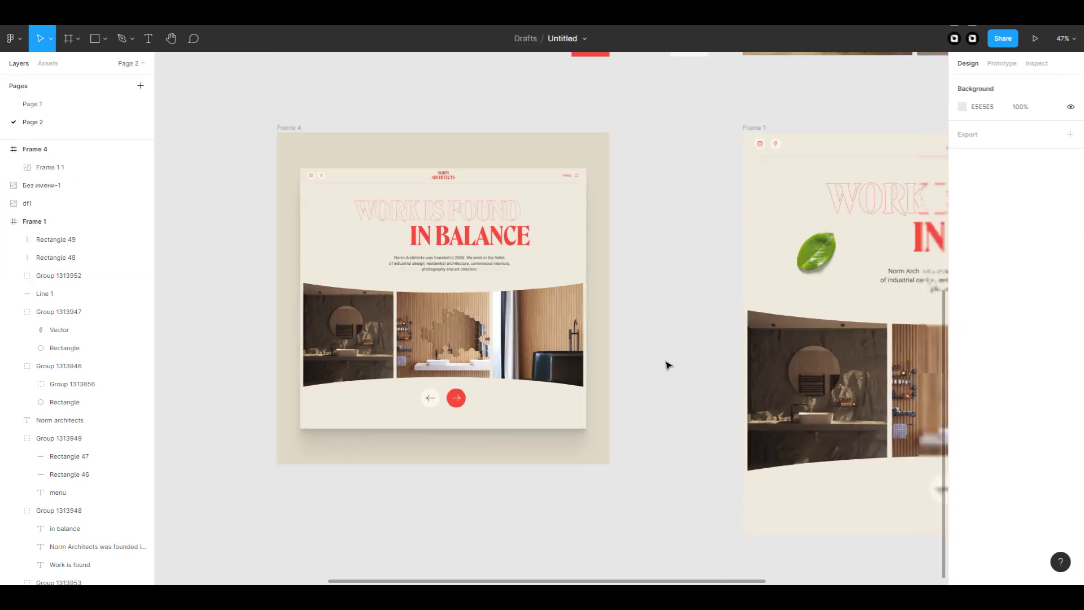
left_click(610, 273, "shift")
key("ctrl+v")
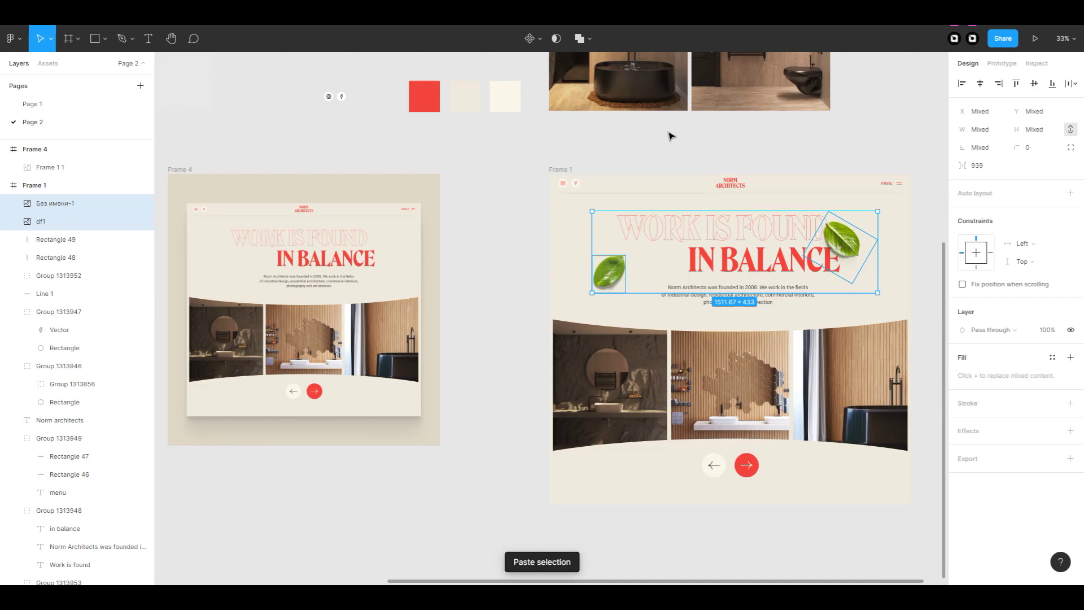
left_click(560, 170)
left_click(1016, 520)
key("Return")
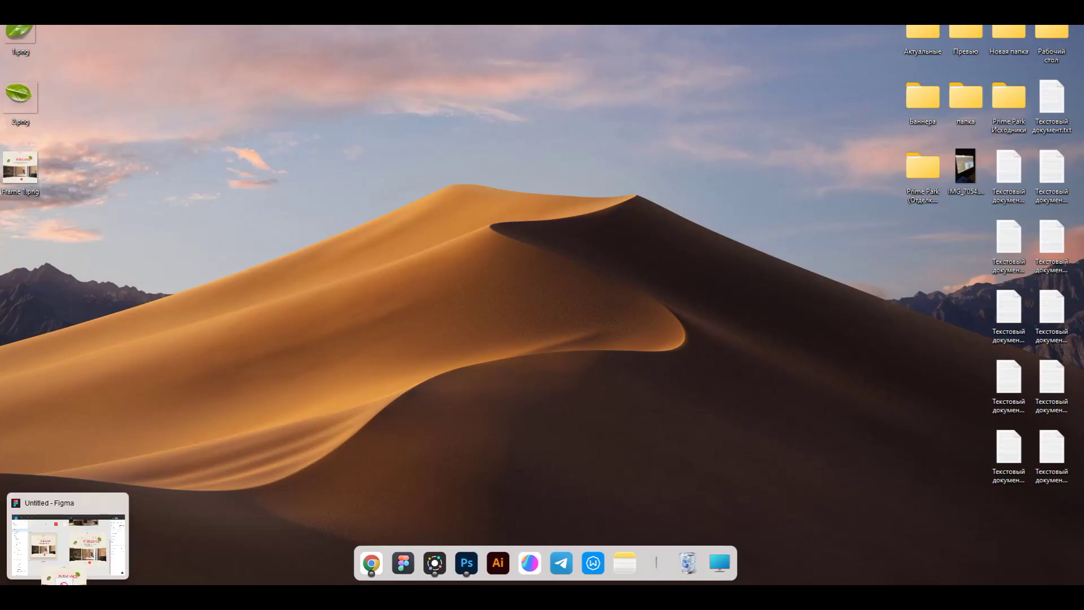
left_click(65, 536)
Draw a large circle over Frame 4's top-left area.
scroll(472, 388, "down", 3)
left_click(455, 353)
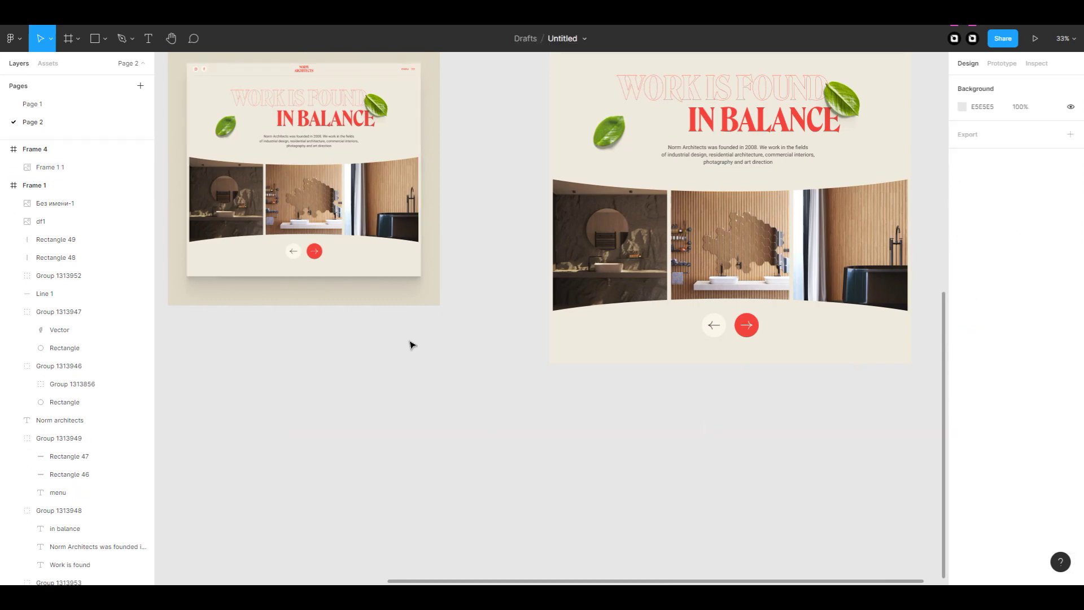
scroll(402, 112, "up", 4)
scroll(401, 113, "left", 2)
left_click(105, 38)
left_click(125, 108)
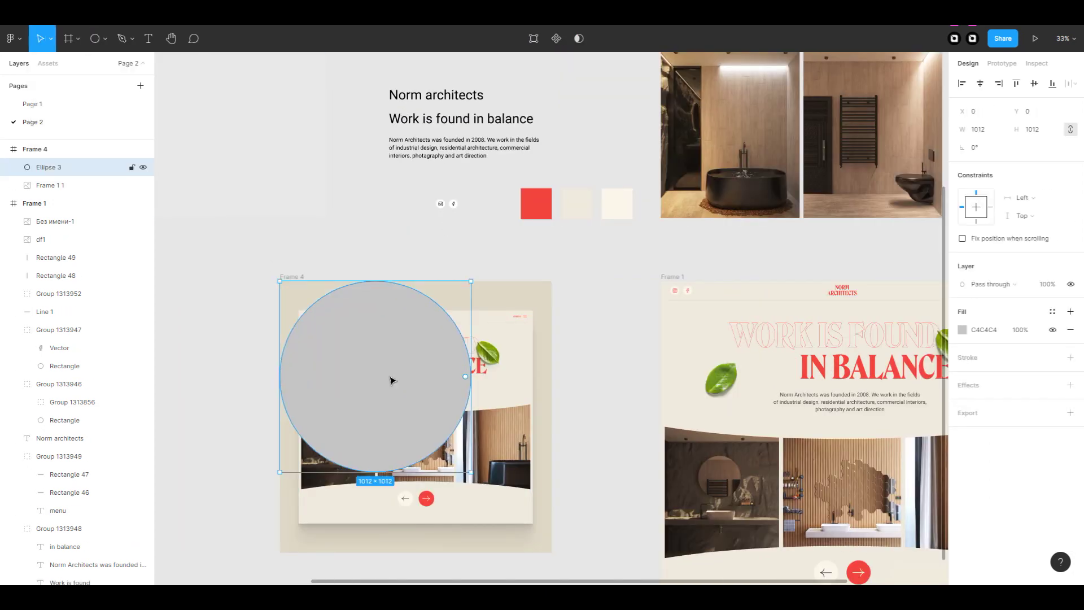
left_click_drag(246, 244, 430, 427)
left_click(869, 367)
key("ctrl+z")
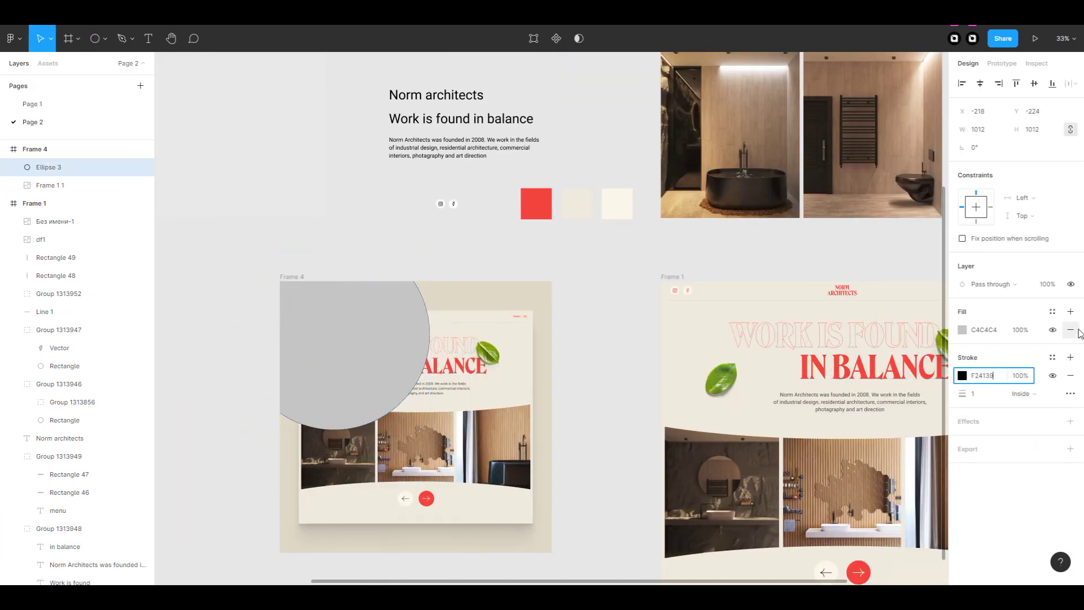
Give the circle no fill and a red F24139 outline, and send it behind the hero image.
left_click(1071, 330)
left_click(418, 297)
left_click_drag(48, 167, 68, 199)
left_click(400, 484)
scroll(558, 347, "up", 3)
scroll(576, 356, "down", 5)
scroll(600, 366, "down", 3, "ctrl")
scroll(600, 365, "up", 3, "ctrl")
scroll(590, 370, "up", 2, "ctrl")
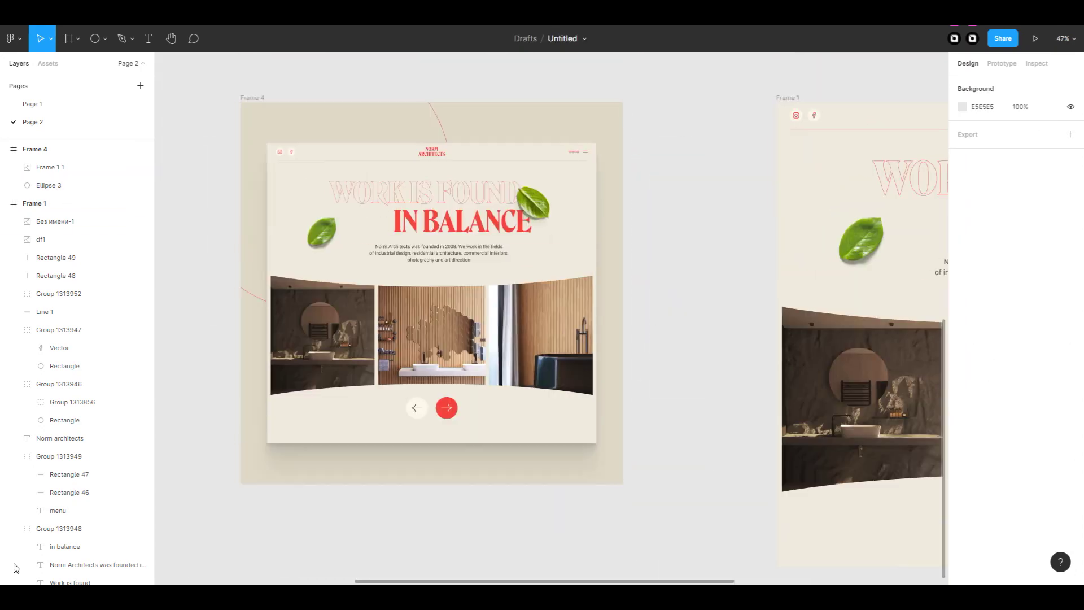
key("alt+Tab")
Copy the leafy Branch group into a new document with the white background hidden.
left_click(425, 41)
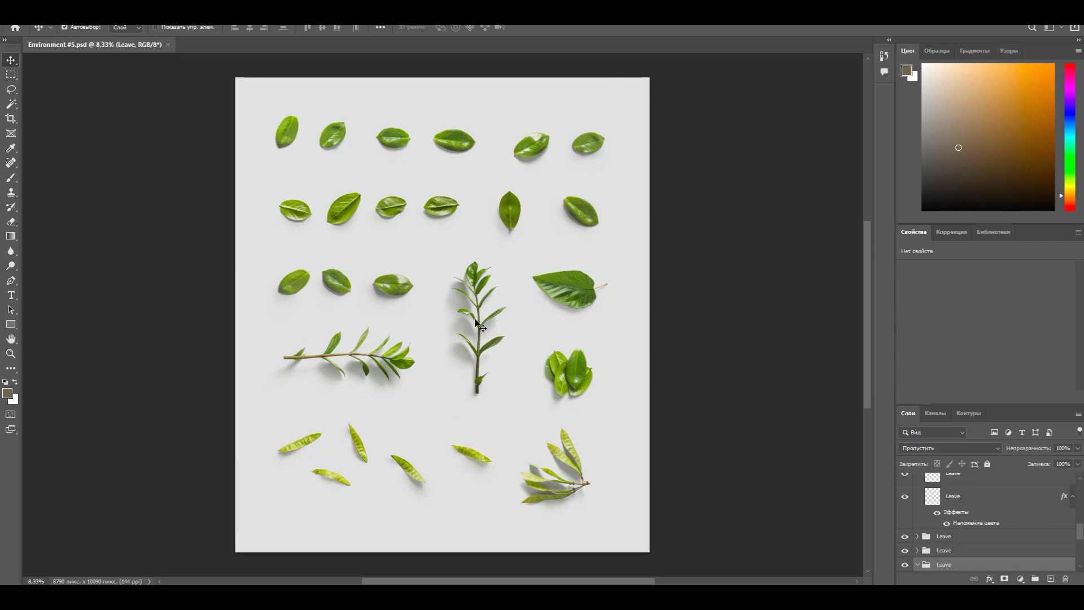
left_click(394, 359)
left_click(975, 499)
key("ctrl+c")
key("ctrl+n")
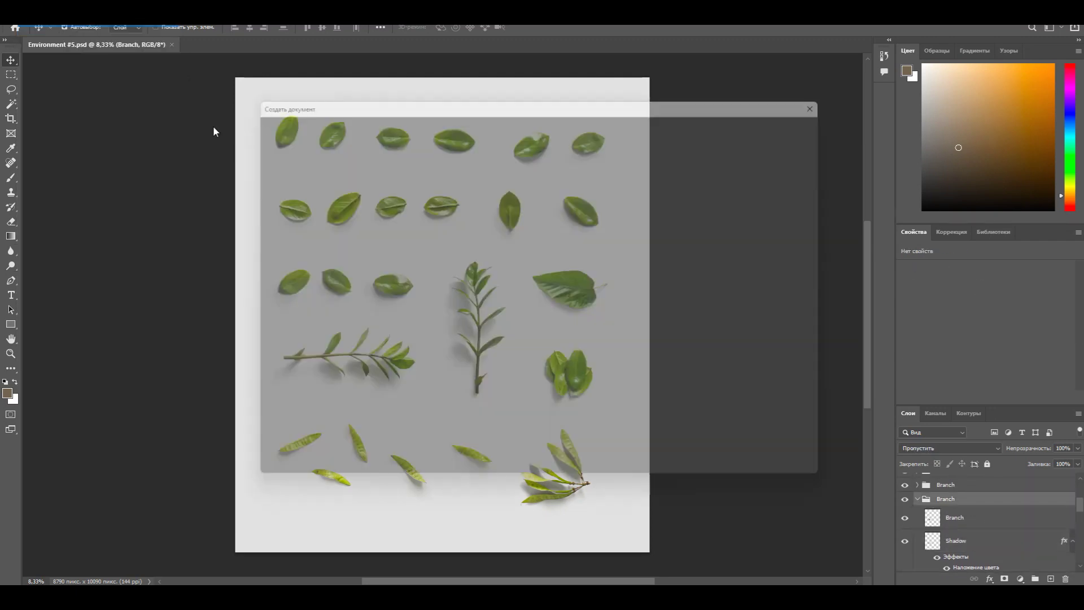
key("Return")
key("ctrl+v")
left_click(584, 273)
left_click(905, 480)
Export the leafy branch as a PNG and close the untitled document without saving.
left_click(17, 11)
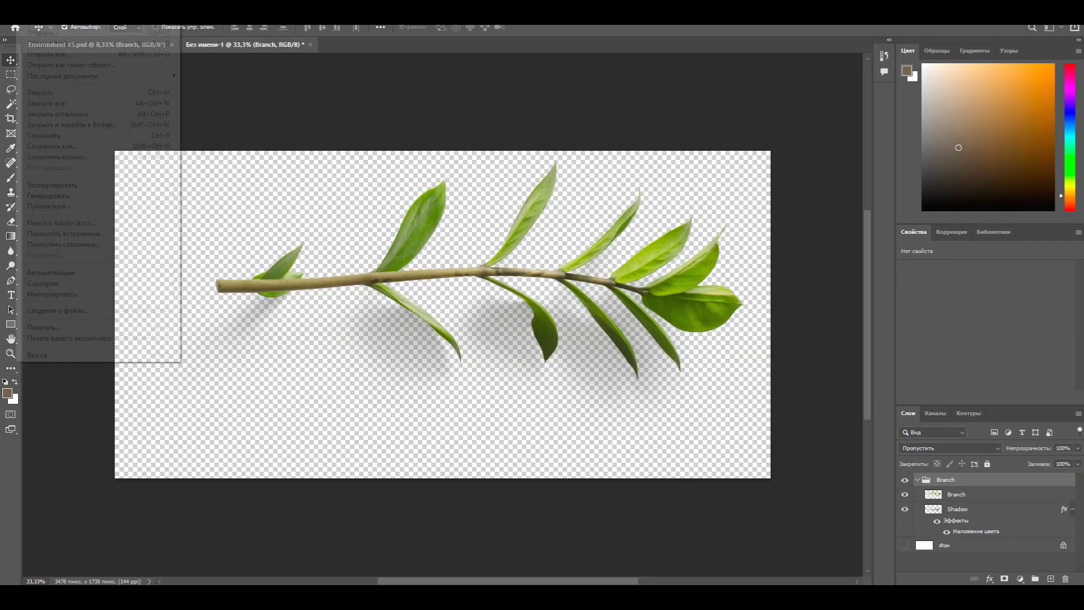
left_click(226, 180)
key("Return")
left_click(347, 45)
left_click(544, 229)
Copy the driftwood branch from Environment #6.psd into a new document and export it as a transparent PNG.
left_click(169, 40)
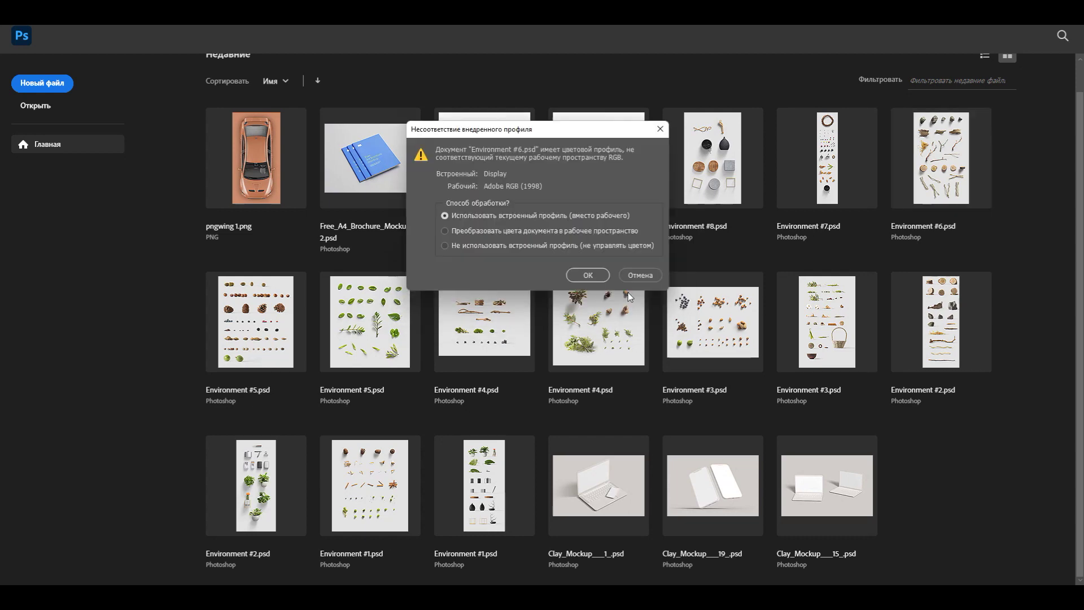
left_click(584, 274)
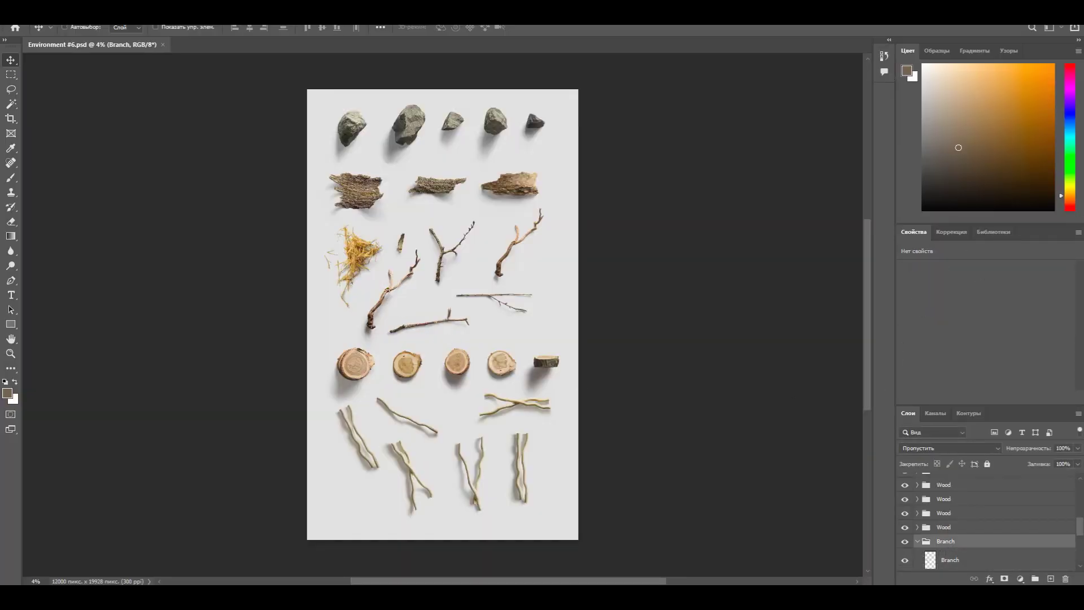
key("ctrl+n")
key("Return")
key("ctrl+v")
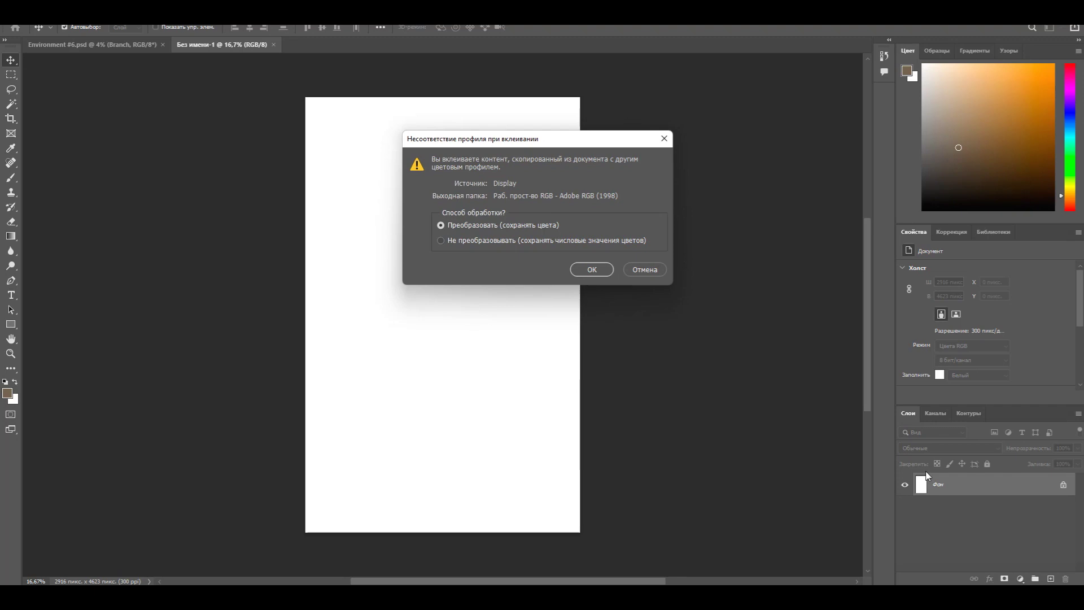
key("Return")
left_click(906, 545)
left_click(23, 23)
left_click(215, 181)
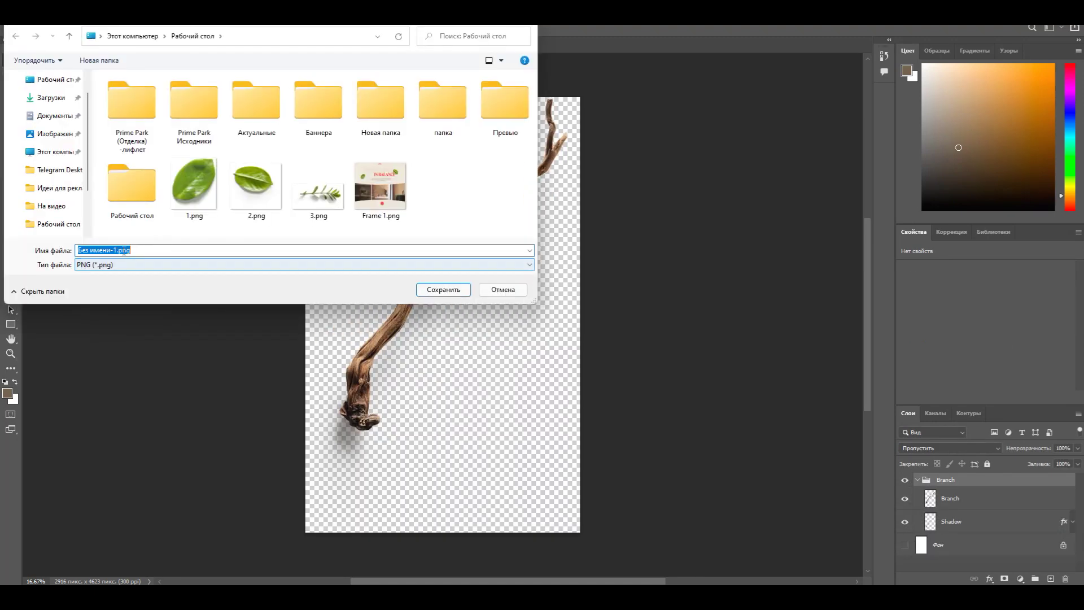
left_click(443, 289)
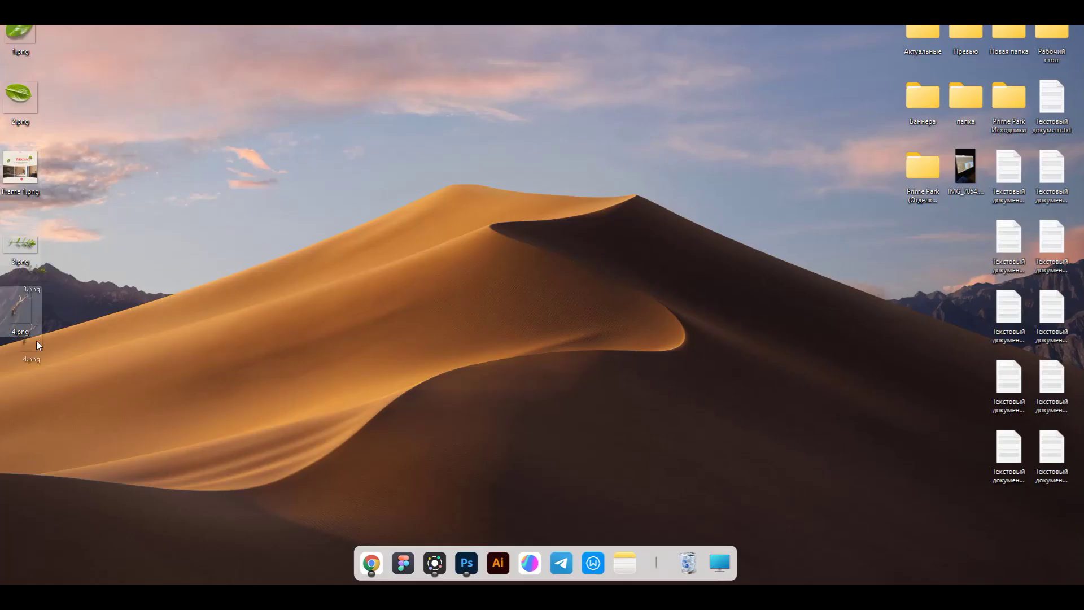
Bring the leafy branch PNG into Figma, rotated and enlarged into Frame 4's bottom-left corner.
left_click_drag(38, 346, 71, 577)
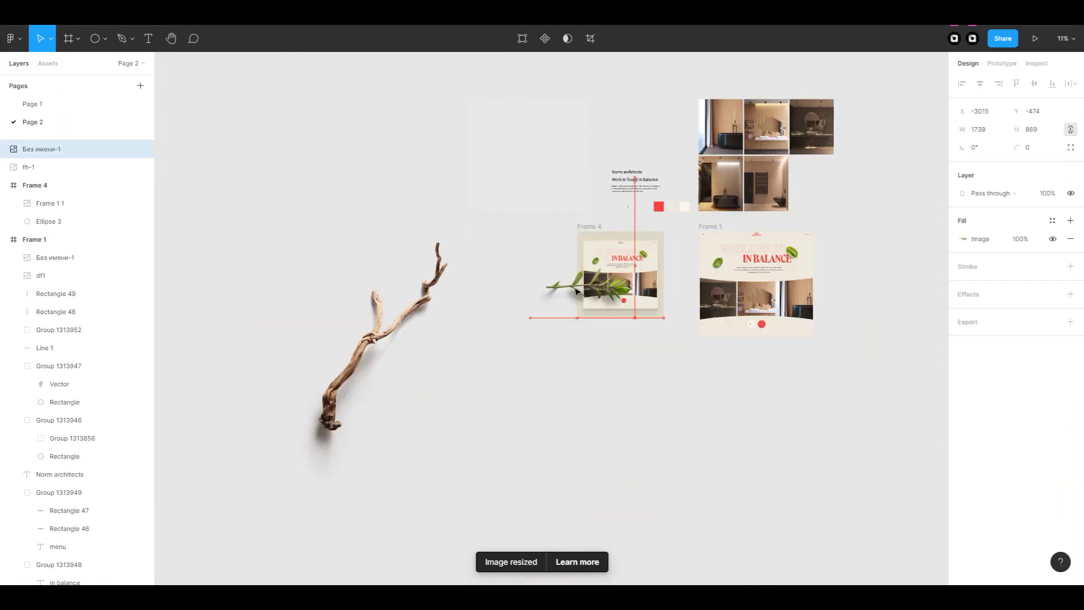
left_click_drag(692, 247, 532, 332)
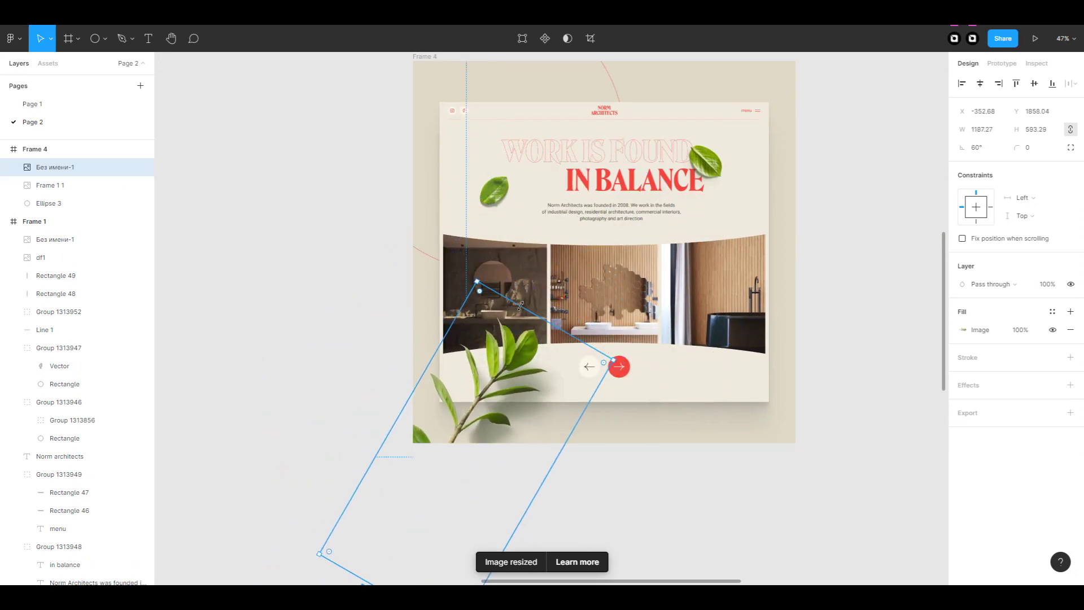
scroll(532, 332, "down", 3)
scroll(532, 332, "up", 3)
left_click_drag(532, 332, 471, 340)
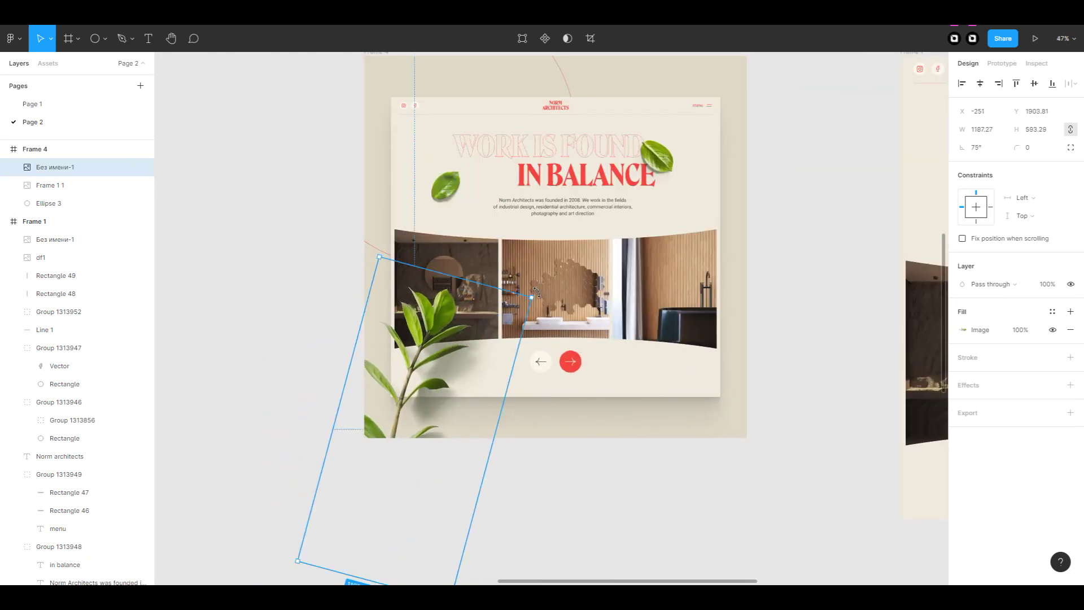
left_click_drag(534, 323, 541, 303)
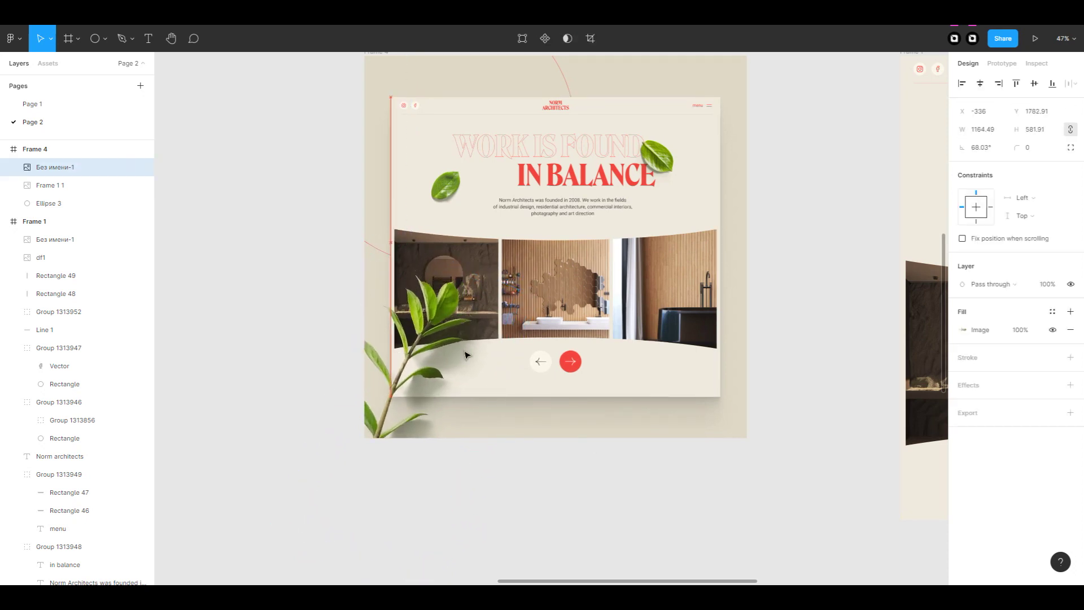
scroll(607, 482, "down", 5)
Paste the driftwood branch into Frame 4, rotated 180° and shrunk into the top-right corner.
key("ctrl+v")
scroll(622, 400, "up", 3)
left_click(394, 179)
key("ctrl+v")
mouse_move(817, 327)
left_mouse_down()
mouse_move(639, 327)
mouse_move(705, 326)
mouse_move(621, 352)
left_mouse_up()
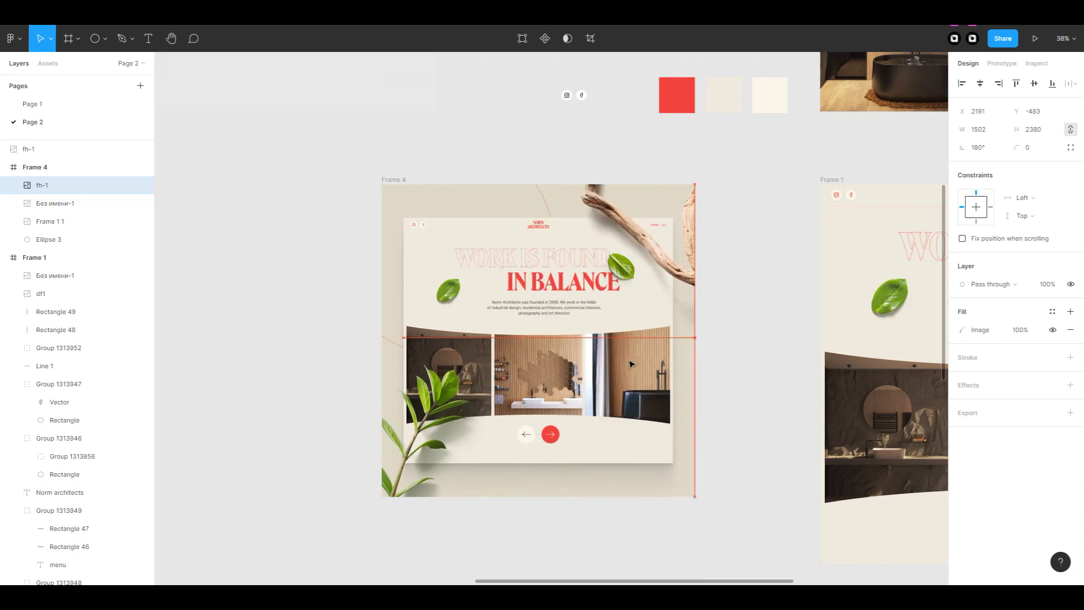
left_click_drag(856, 375, 786, 360)
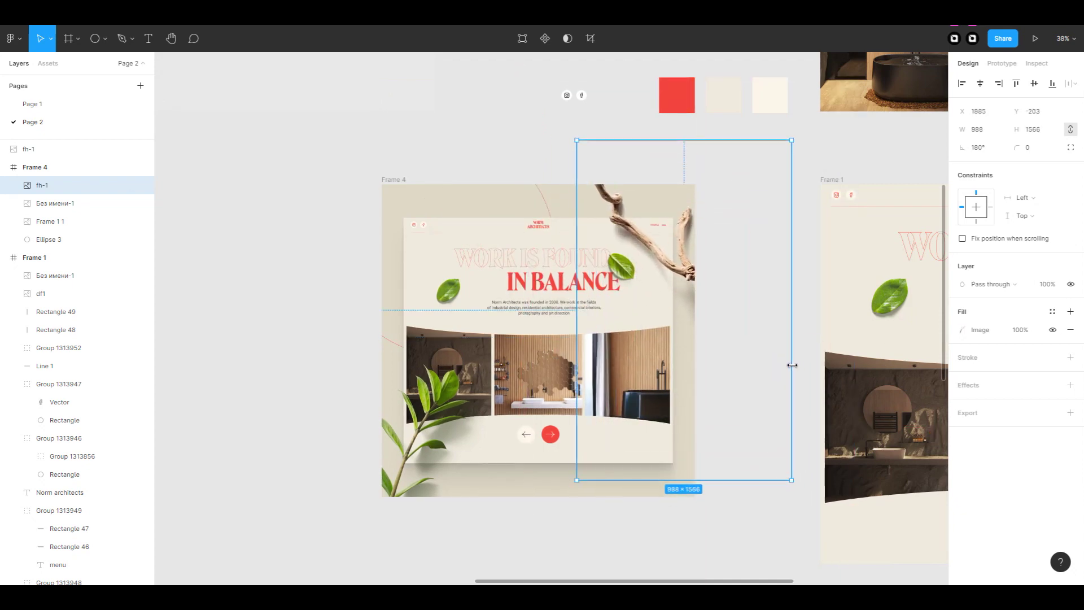
scroll(724, 370, "up", 5)
scroll(740, 380, "down", 3)
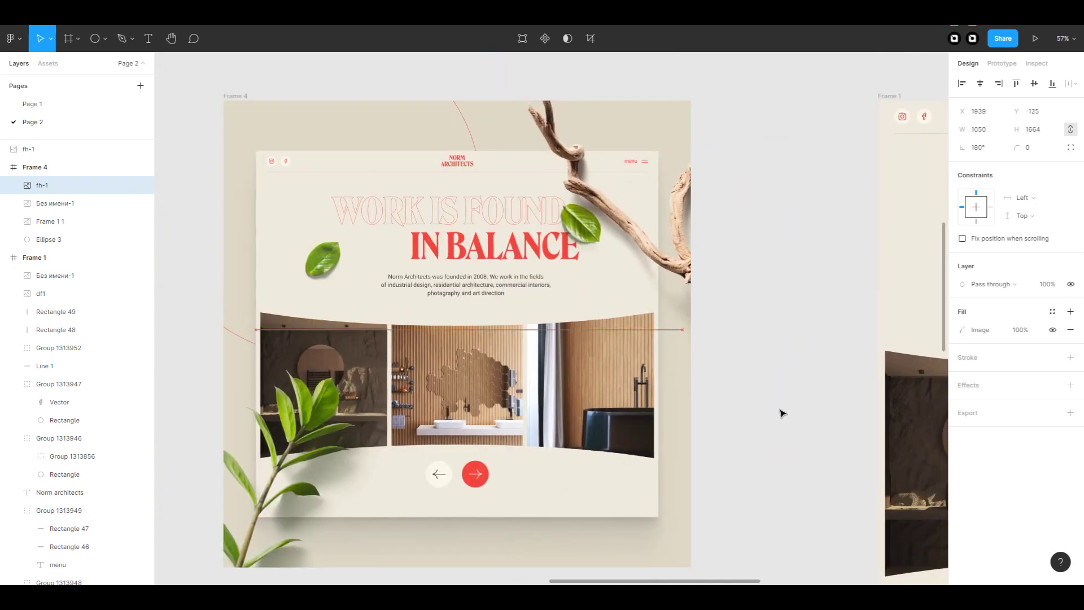
scroll(781, 401, "down", 2)
scroll(781, 406, "down", 1)
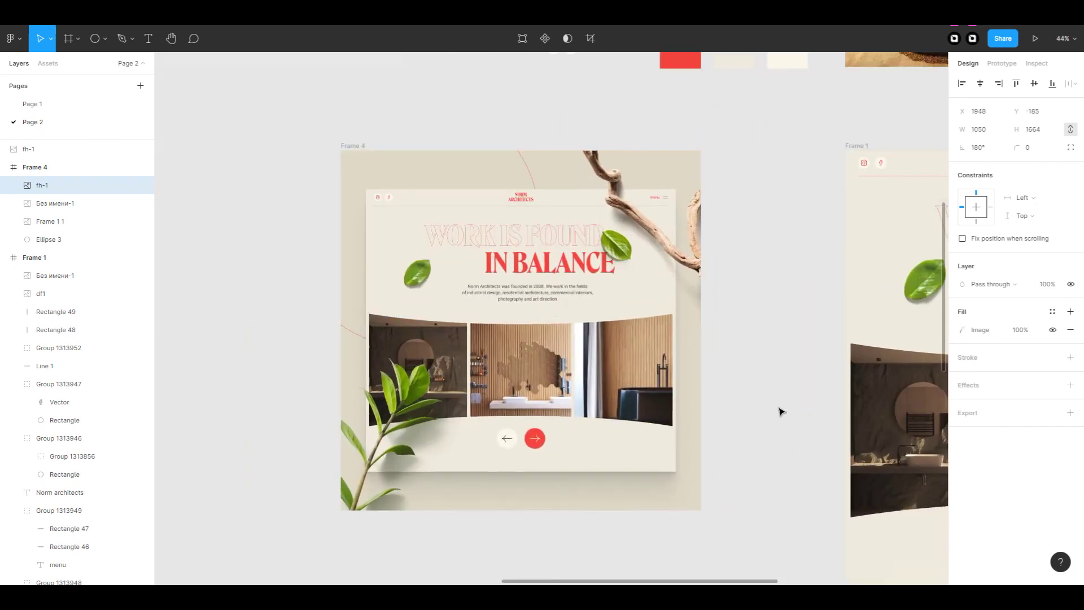
key("Escape")
scroll(333, 294, "down", 2)
Copy the image-filled texture rectangle and paste it over Frame 4.
left_click(377, 436)
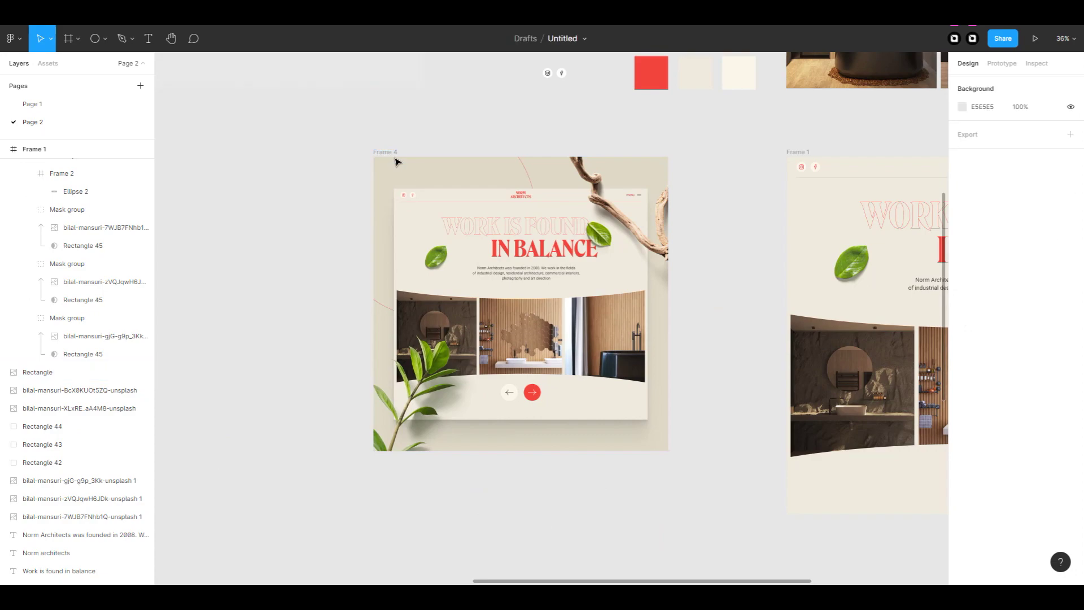
key("ctrl+v")
scroll(762, 321, "up", 5)
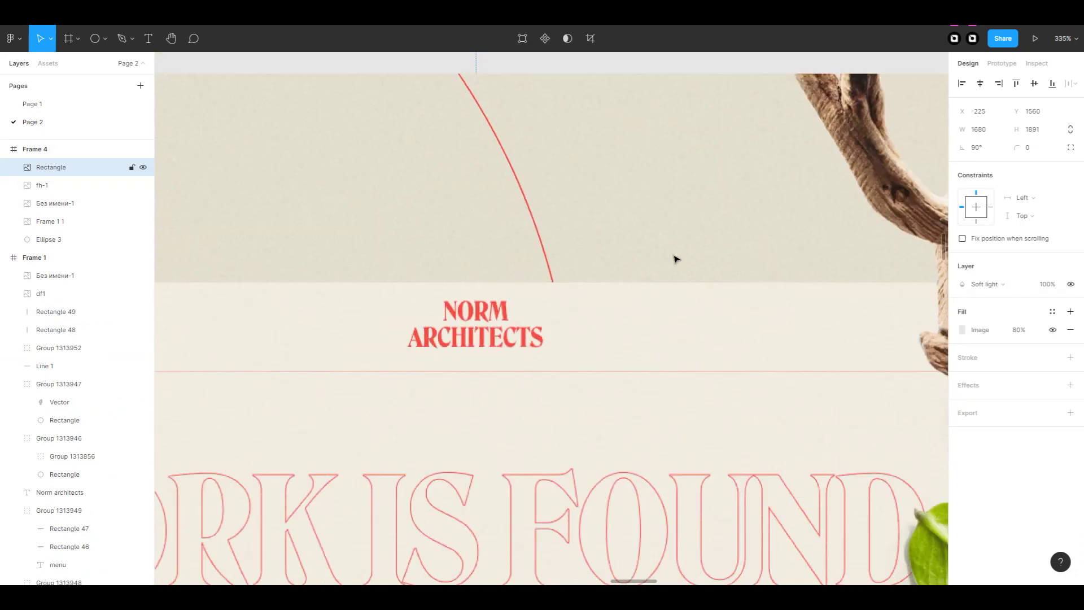
scroll(676, 257, "down", 5)
left_click(793, 477)
scroll(828, 416, "down", 2)
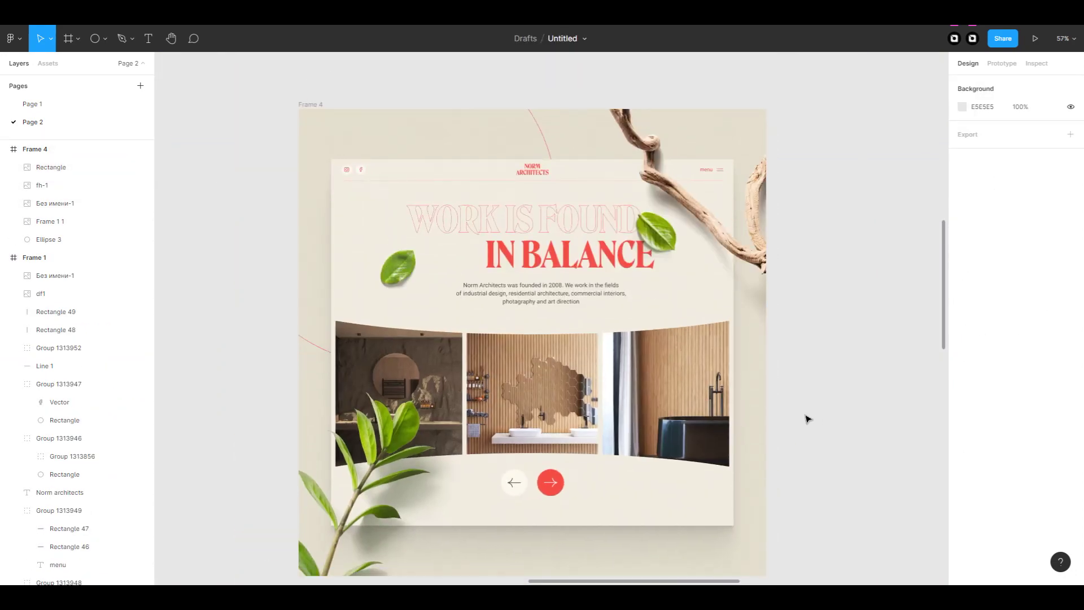